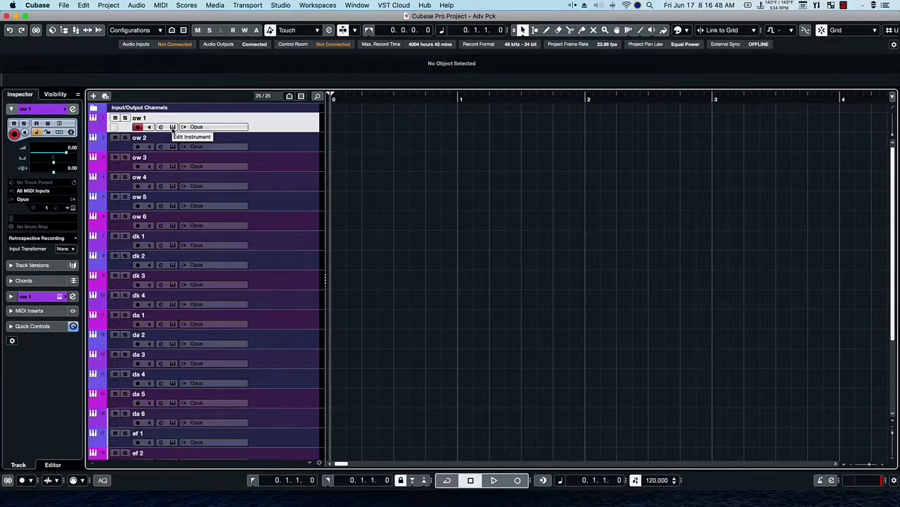
Step: Open the instrument on track ow 1 and review its woodwinds, brass and strings channels in the Hollywood Orchestrator mixer
left_click(172, 127)
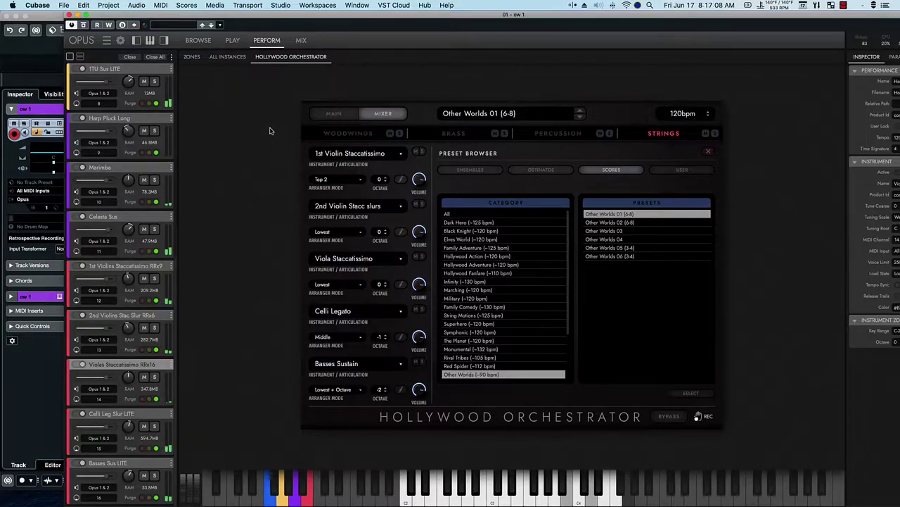
left_click(325, 119)
left_click(367, 118)
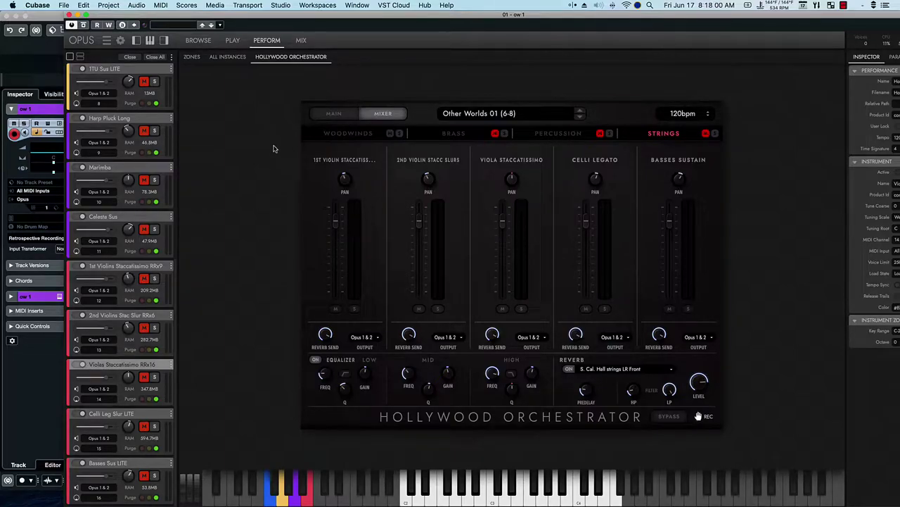
left_click(350, 135)
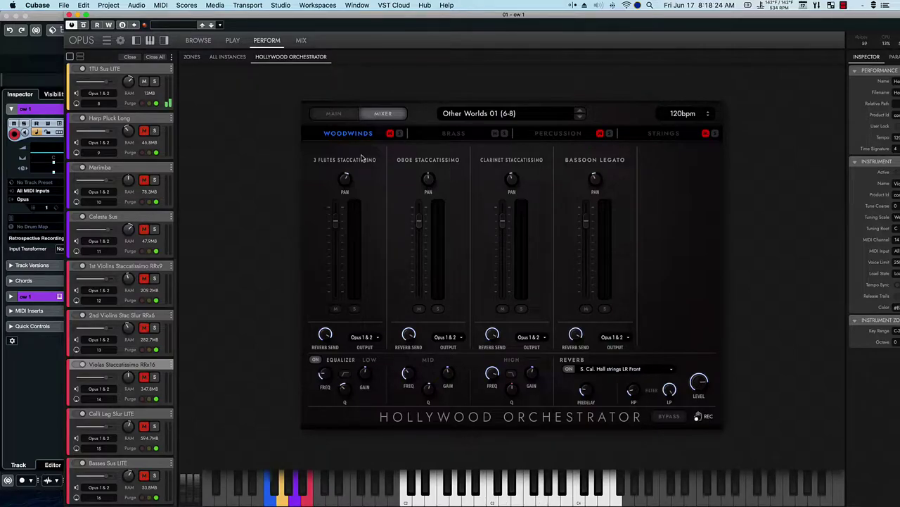
left_click(465, 138)
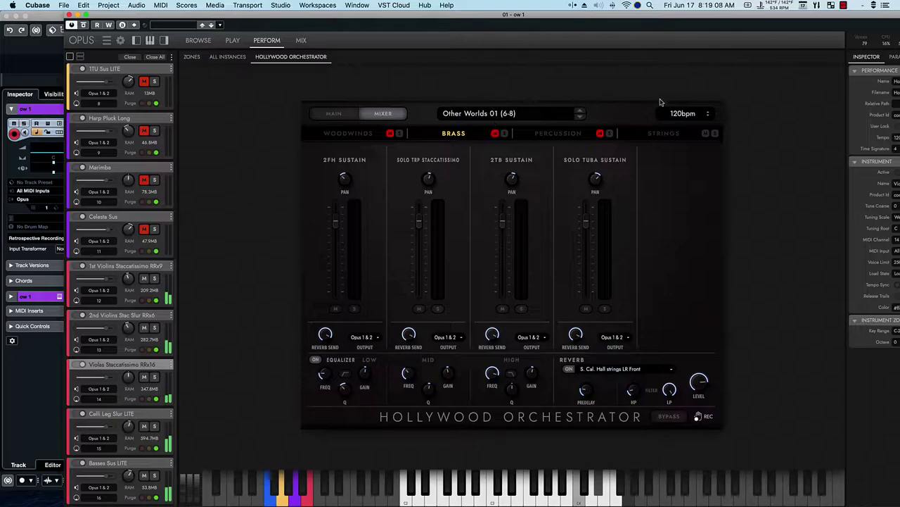
left_click(667, 137)
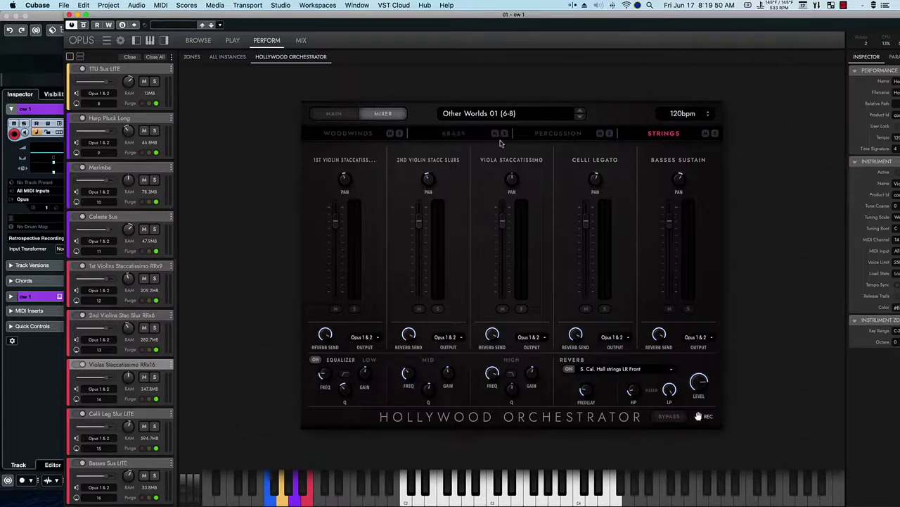
Step: Solo the brass, lower its four channel faders with the solo tuba at about -10.3 dB, unsolo the section and close the instrument
left_click(458, 137)
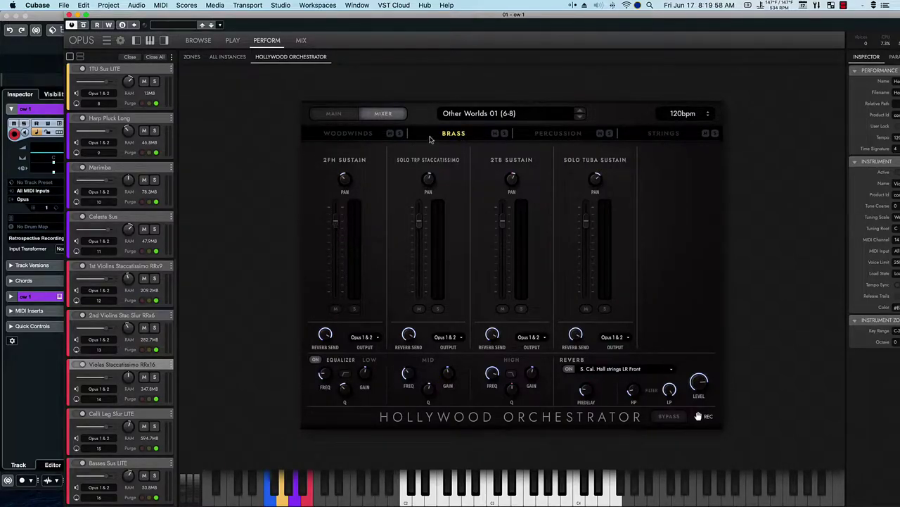
left_click(505, 133)
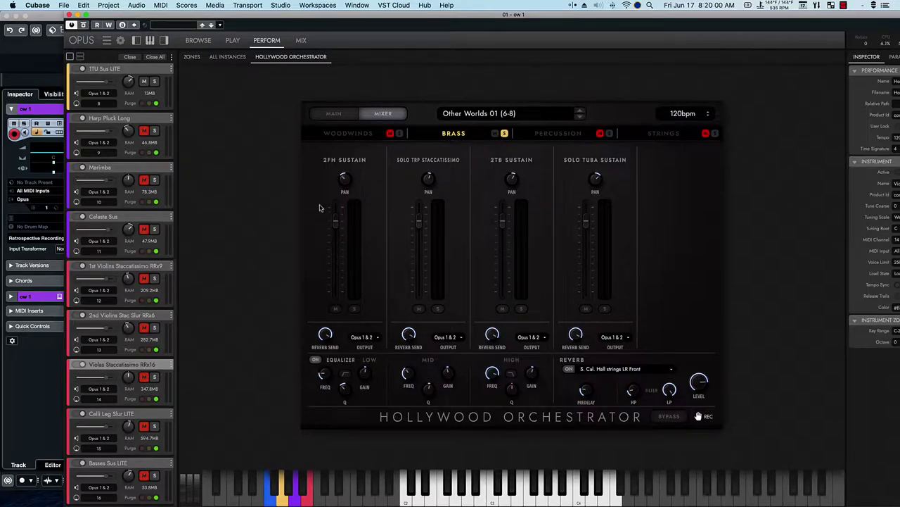
mouse_move(334, 230)
left_click_drag(334, 230, 336, 246)
left_click_drag(416, 229, 417, 252)
left_click_drag(499, 226, 503, 240)
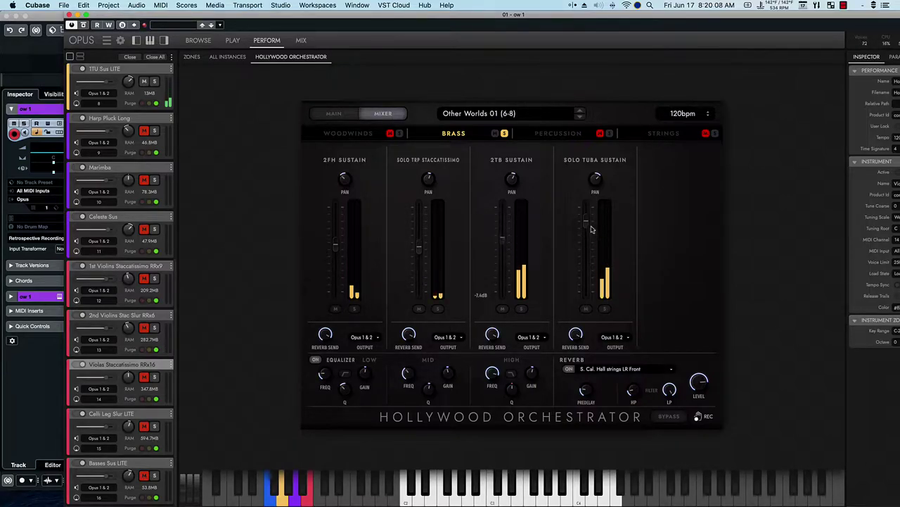
left_click_drag(584, 228, 586, 244)
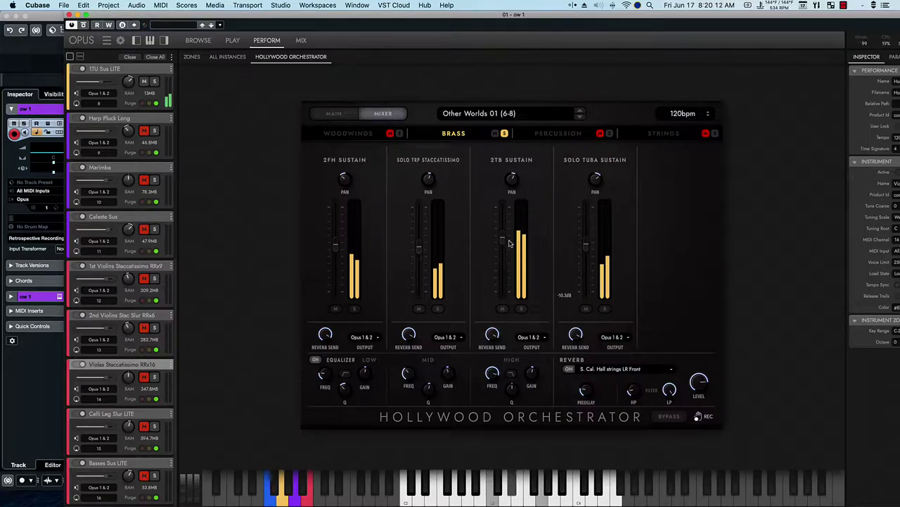
left_click_drag(502, 239, 502, 245)
left_click(505, 133)
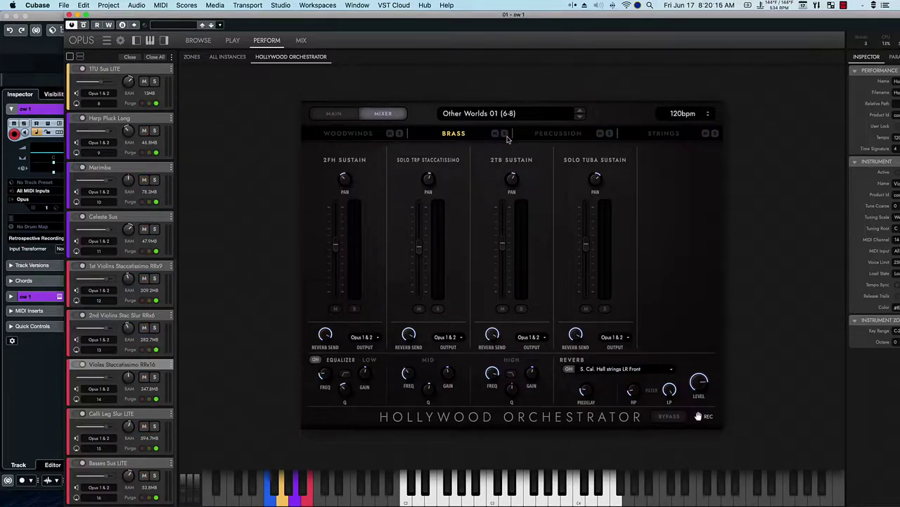
key("space")
left_click(68, 15)
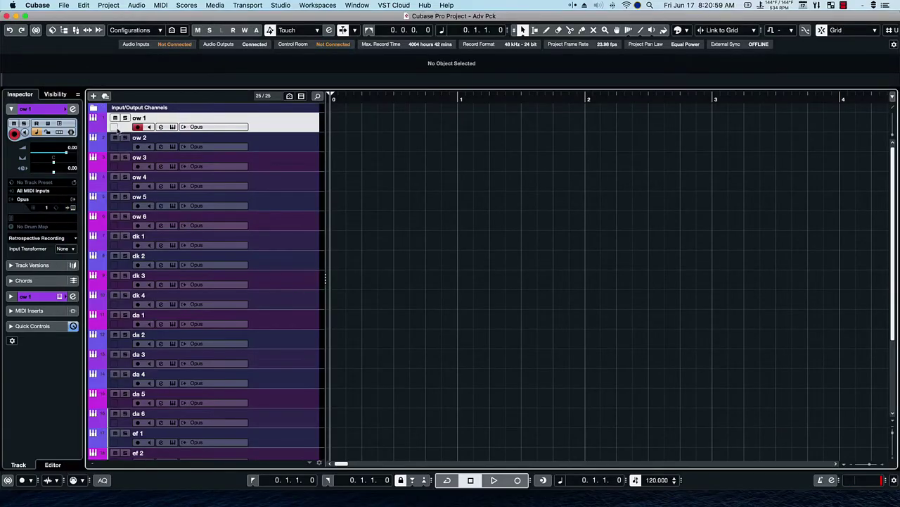
Step: Open the instrument on track ow 2 and show its Hollywood Orchestrator mixer
left_click(285, 149)
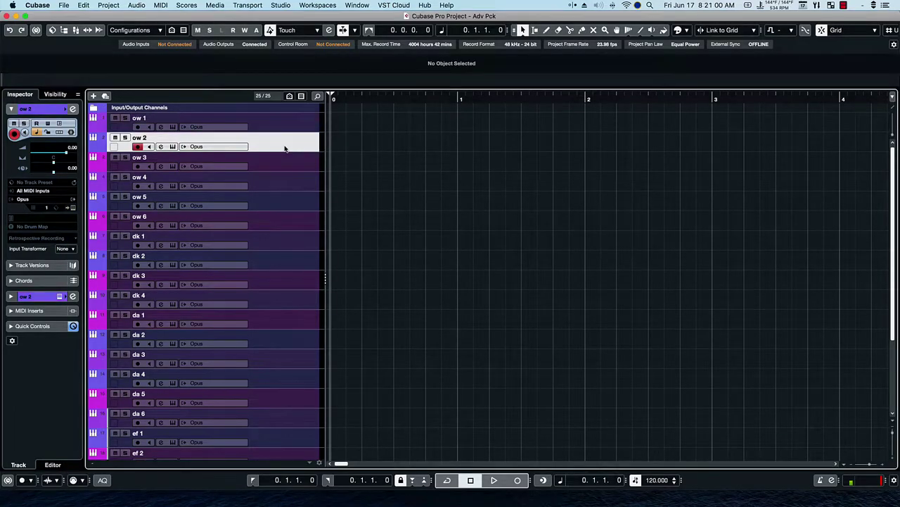
left_click(172, 147)
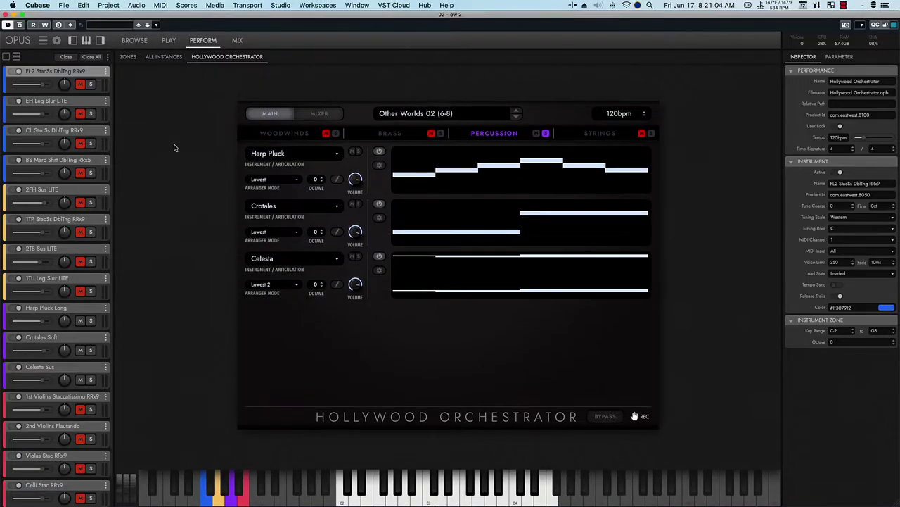
left_click(310, 117)
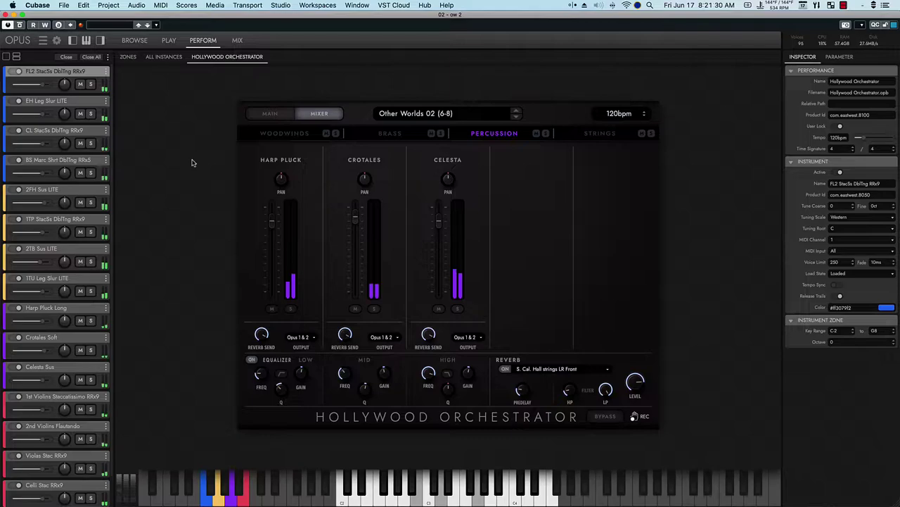
Step: Audition the percussion section on its own, followed by the strings section with its channels shown
left_click(546, 134)
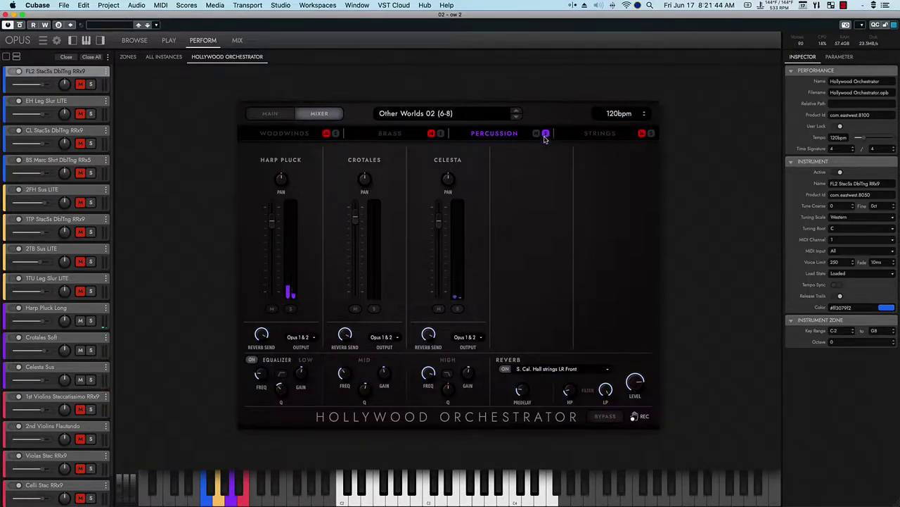
left_click(546, 135)
left_click(651, 134)
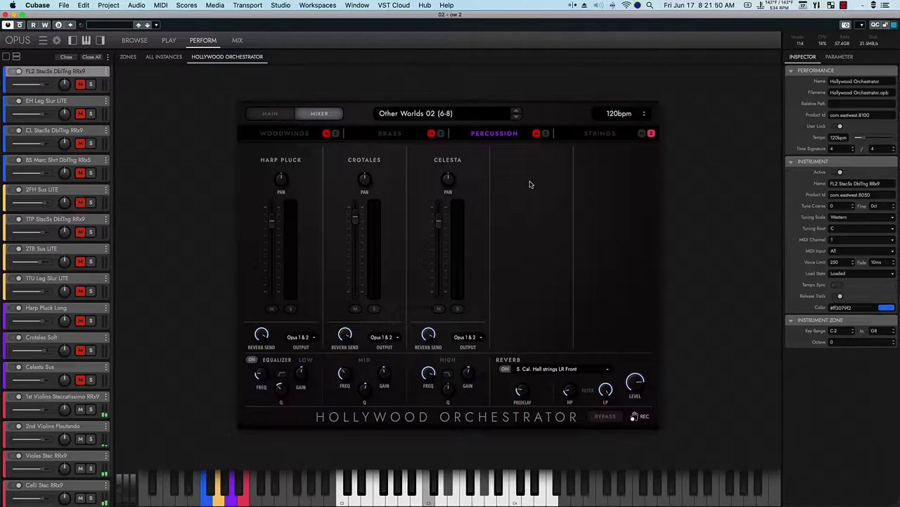
left_click(584, 140)
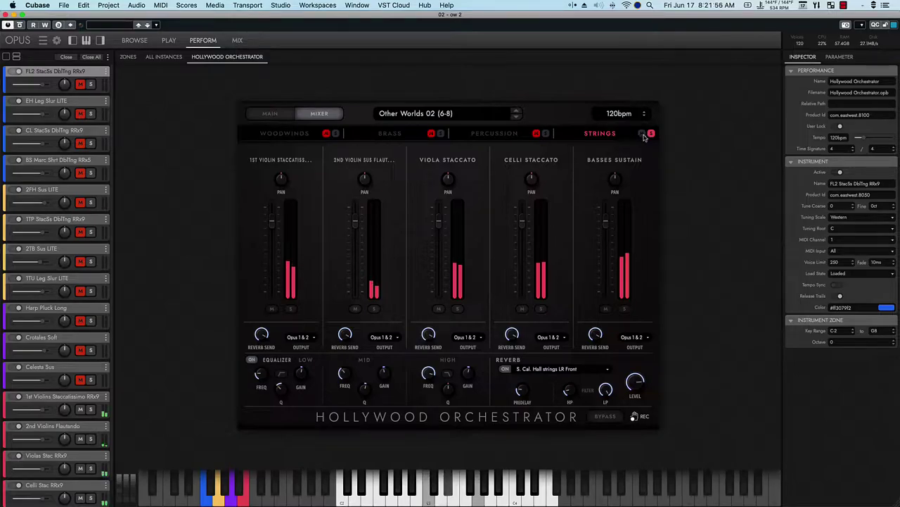
Step: Solo the brass section, show its channels and adjust the solo trumpet staccatissimo fader, trying a louder level before lowering it
left_click(441, 134)
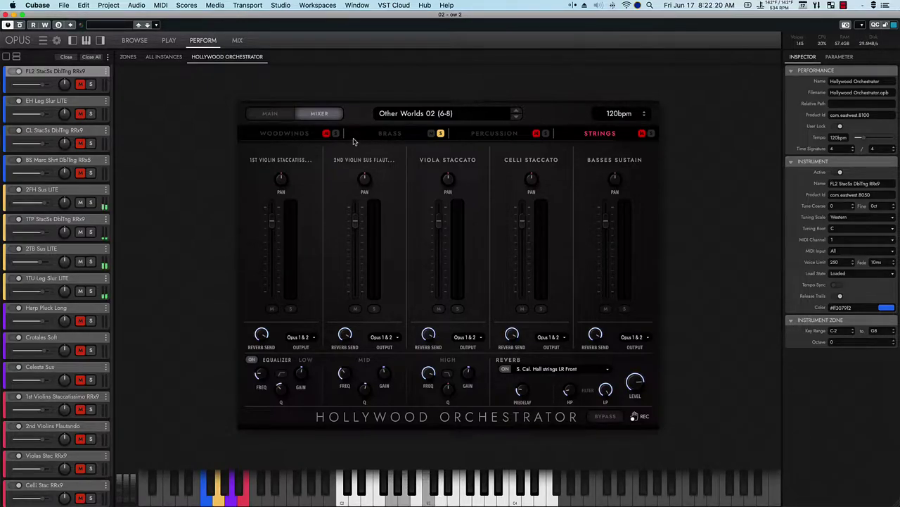
left_click(391, 133)
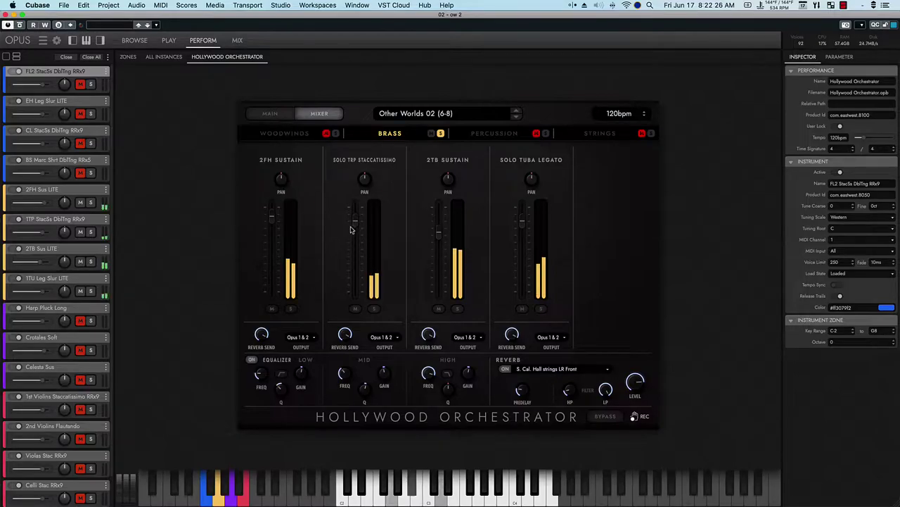
left_click_drag(355, 225, 356, 207)
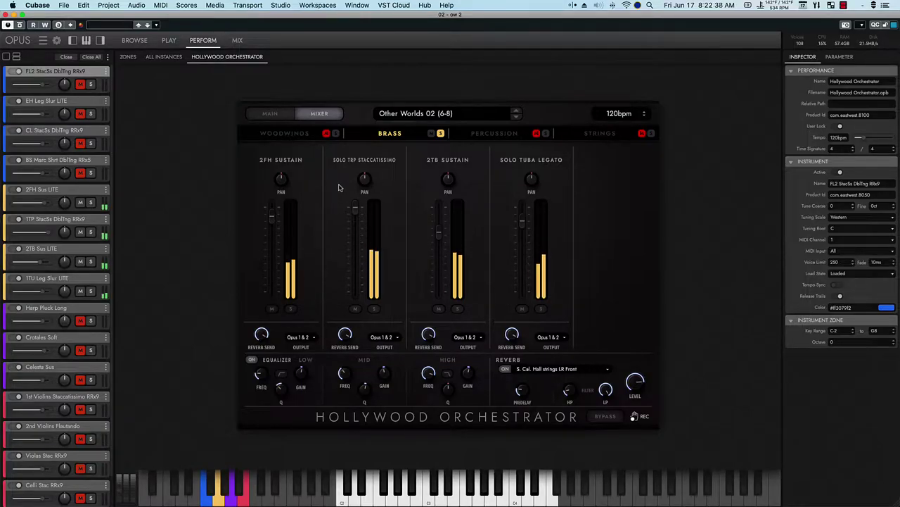
mouse_move(354, 217)
left_click_drag(353, 219, 354, 219)
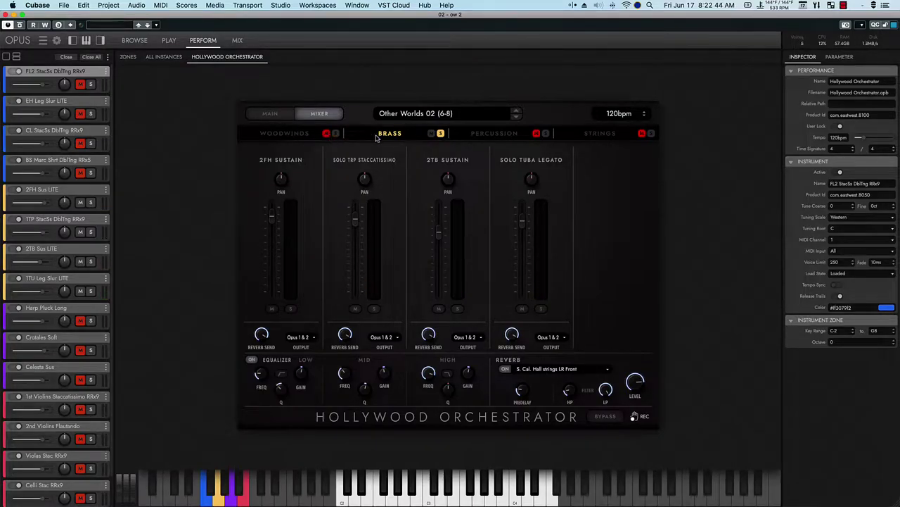
Step: Solo the woodwinds, strings and percussion sections alongside the brass, and close the ow 2 instrument
left_click(337, 135)
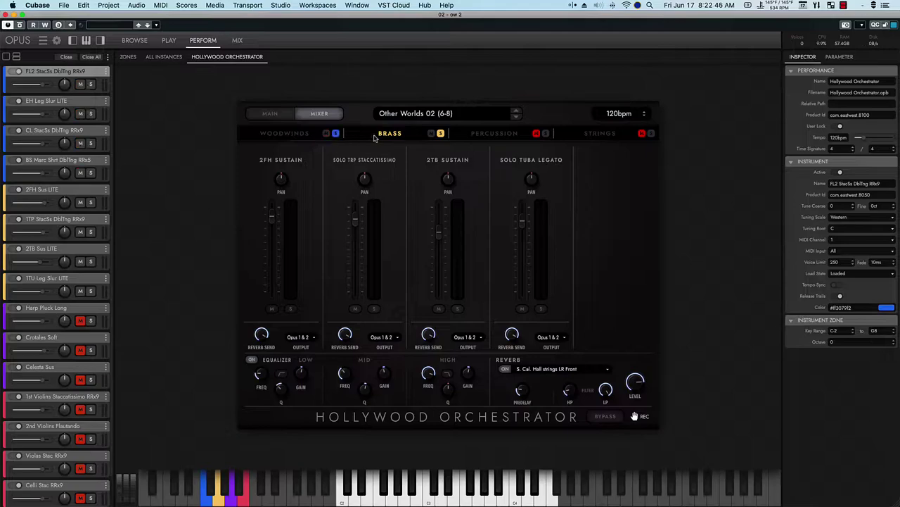
left_click(651, 134)
left_click(546, 134)
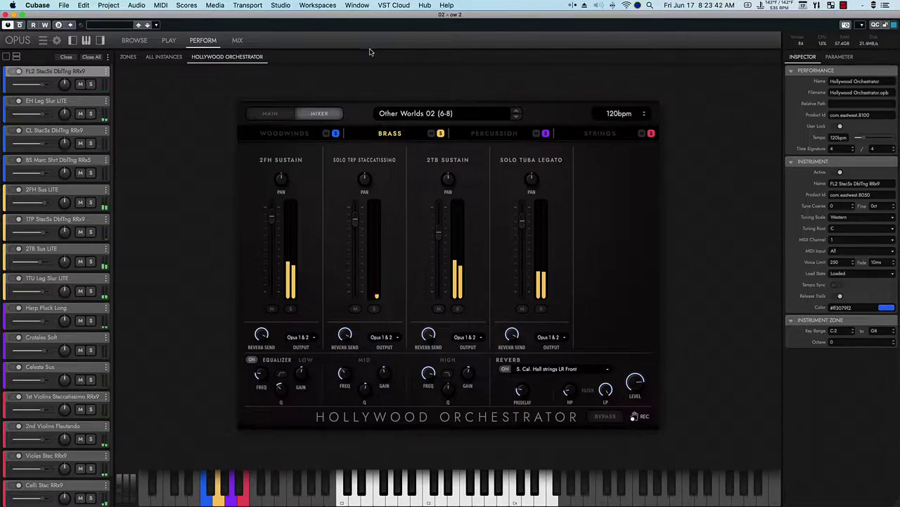
left_click(6, 14)
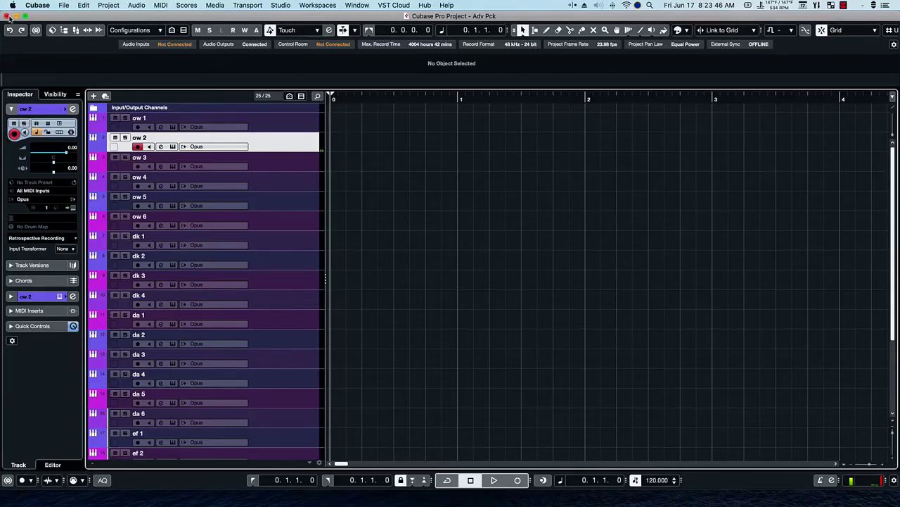
Step: Open the instrument on track ow 3 in its mixer and audition the strings section on its own
left_click(277, 169)
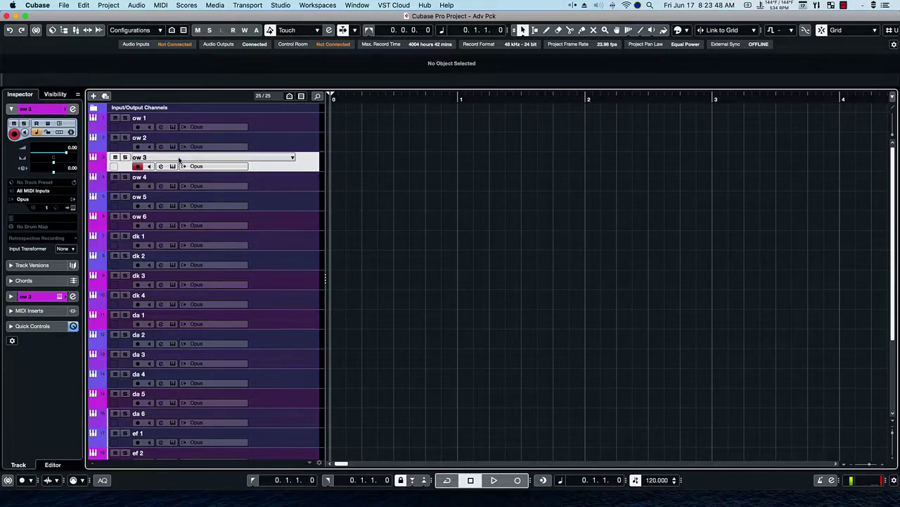
left_click(173, 166)
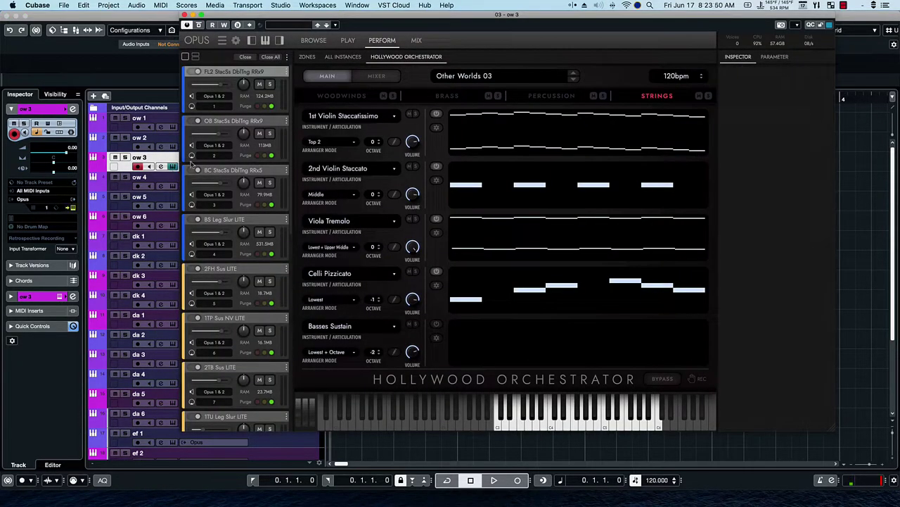
left_click(383, 79)
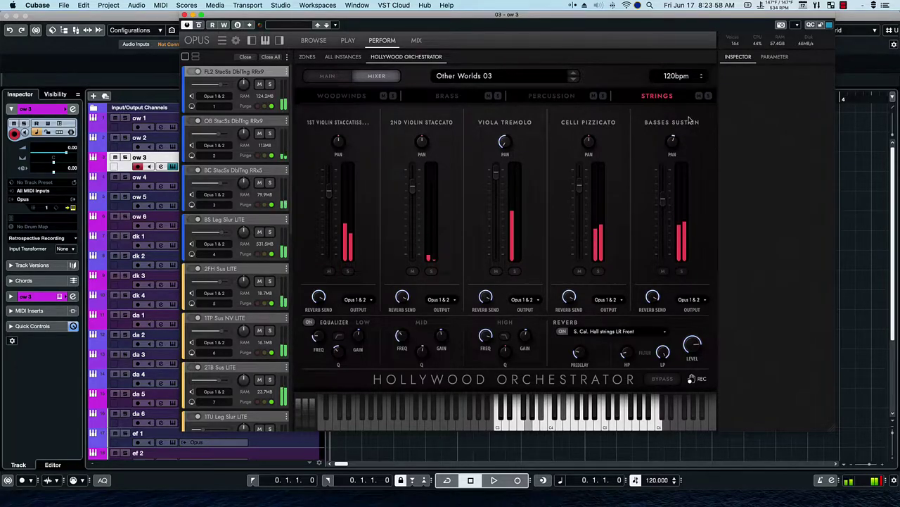
left_click(708, 96)
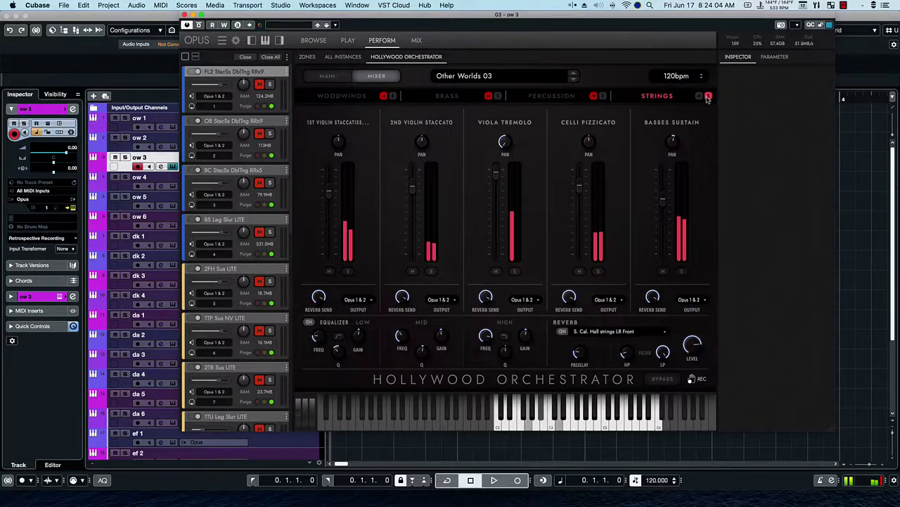
left_click(708, 97)
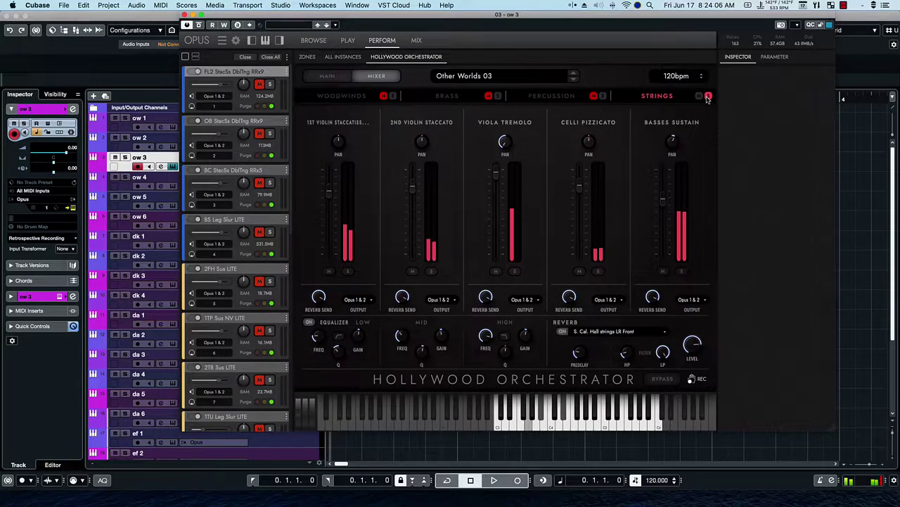
Step: Solo the percussion section, lower the orchestral chimes fader and unsolo the section
left_click(602, 96)
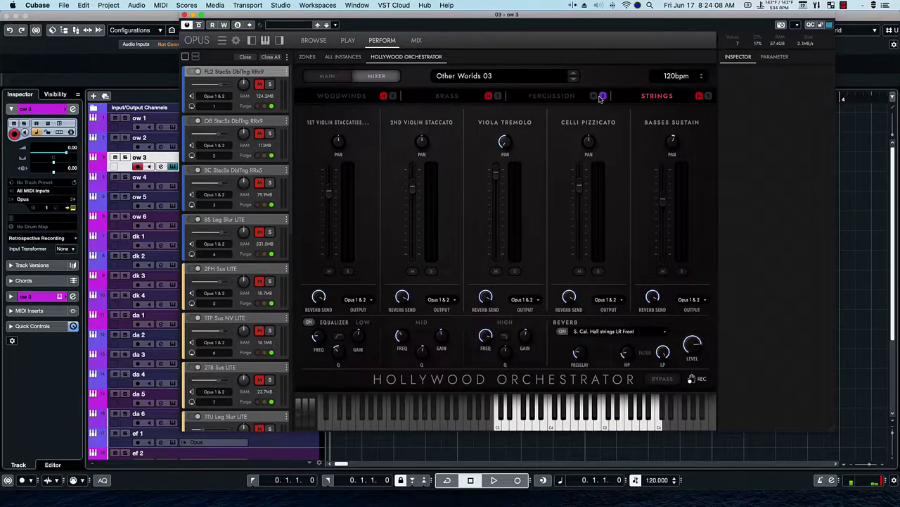
left_click(538, 95)
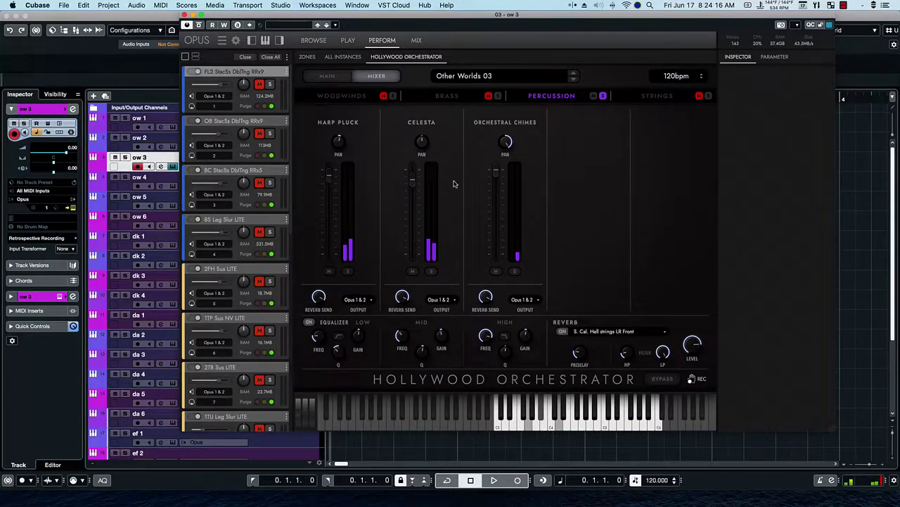
mouse_move(491, 185)
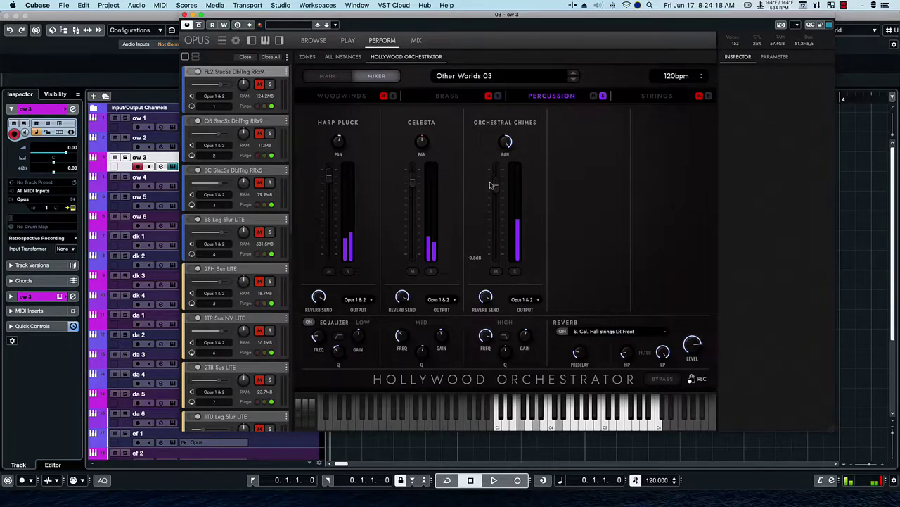
left_click_drag(490, 181, 490, 179)
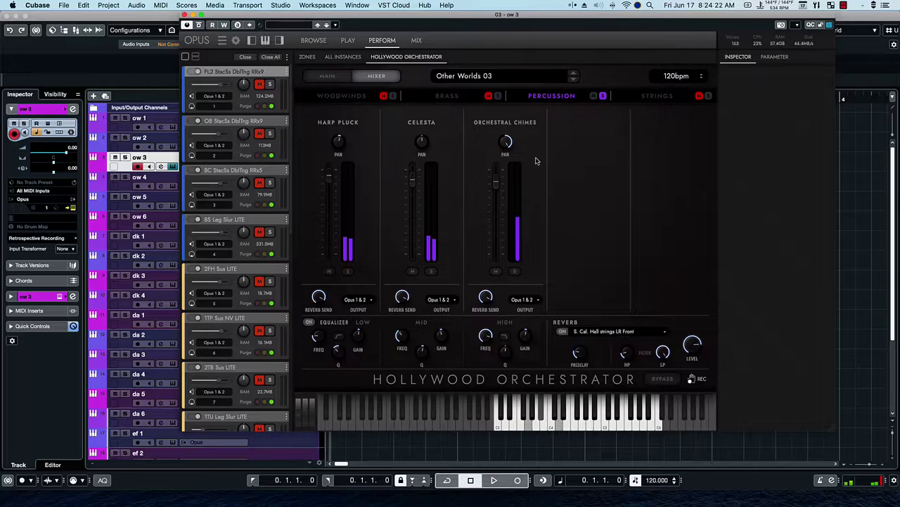
left_click(602, 97)
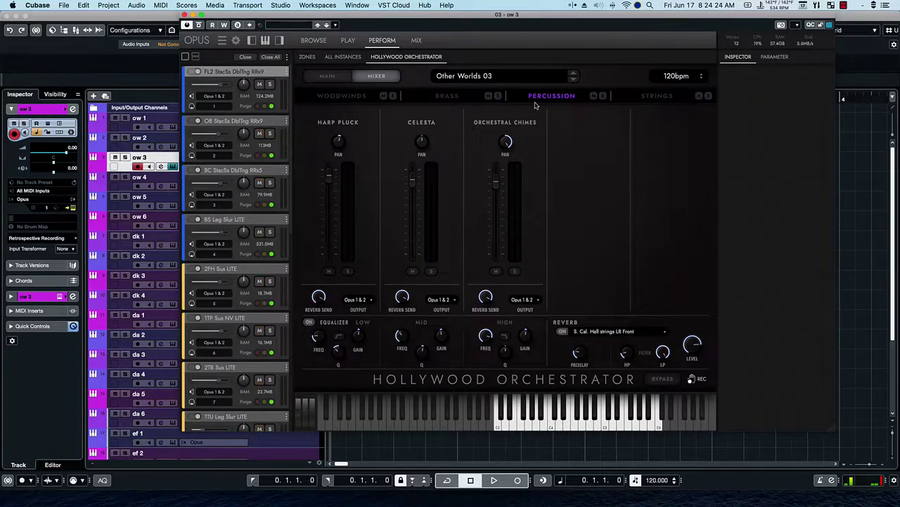
Step: Audition the brass section on its own, unsolo it and solo the woodwinds section
left_click(497, 99)
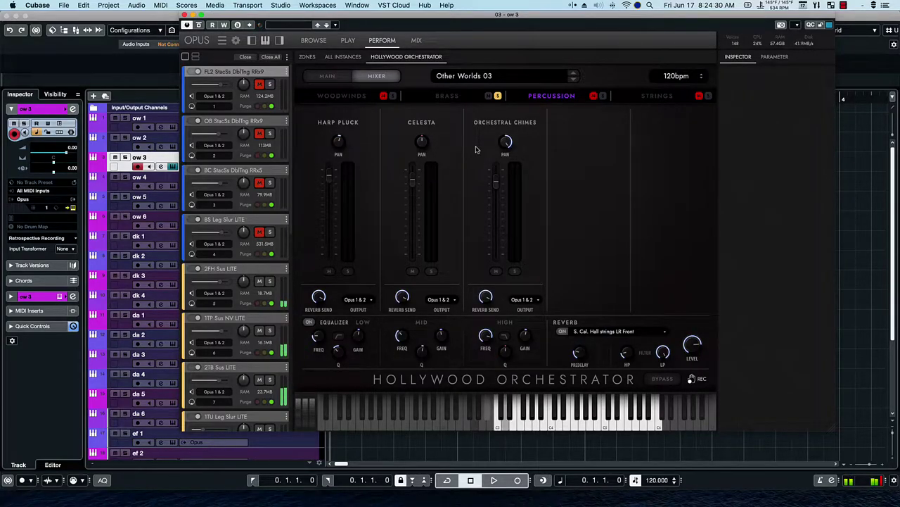
left_click(498, 96)
left_click(393, 96)
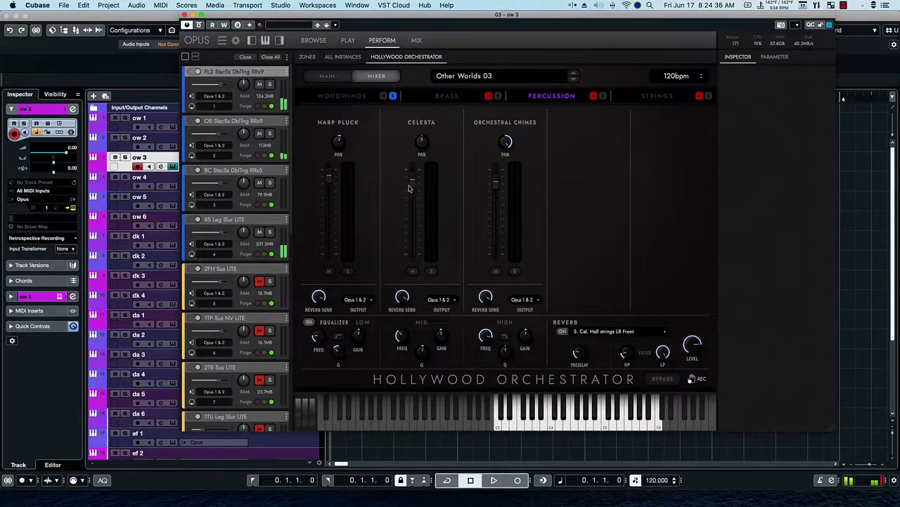
Step: Raise the celesta, orchestral chimes and harp pluck faders, bringing the chimes to about 9.3 dB, and unsolo the woodwinds
left_click_drag(411, 186, 410, 177)
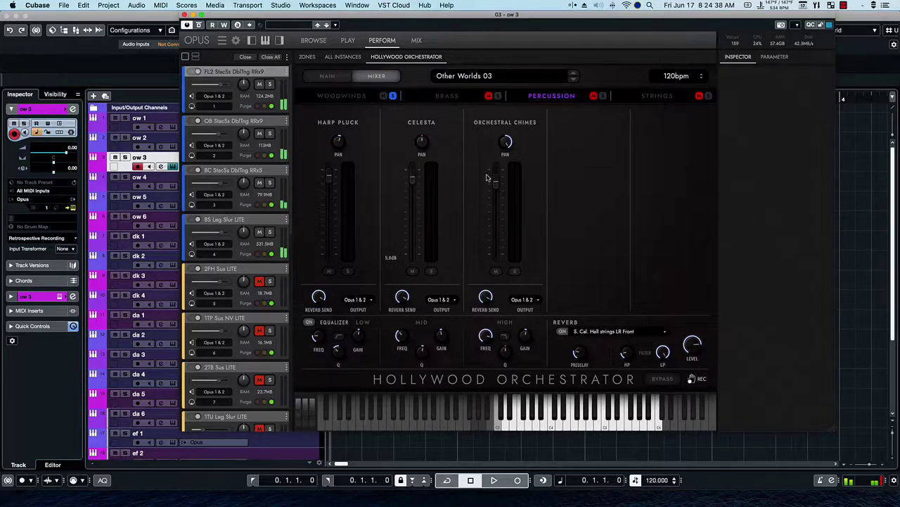
left_click_drag(496, 184, 496, 171)
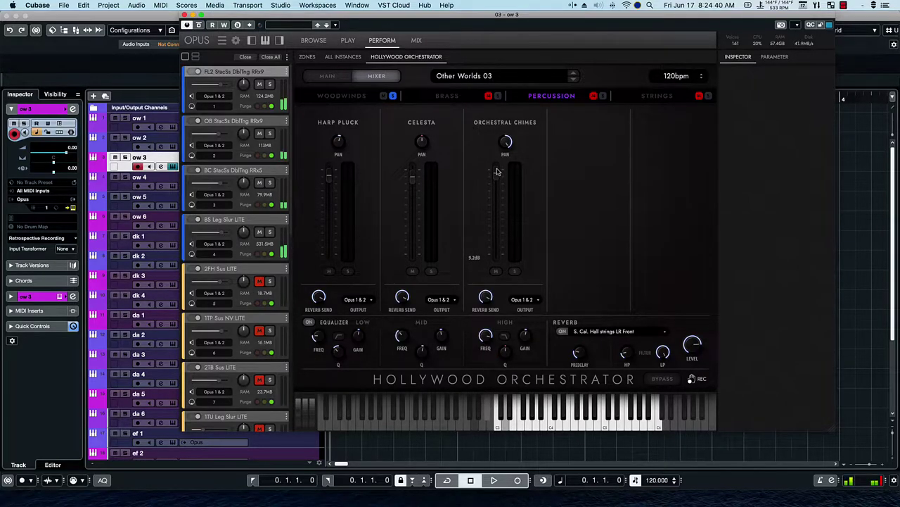
left_click_drag(411, 184, 415, 168)
left_click_drag(333, 180, 330, 171)
left_click(393, 96)
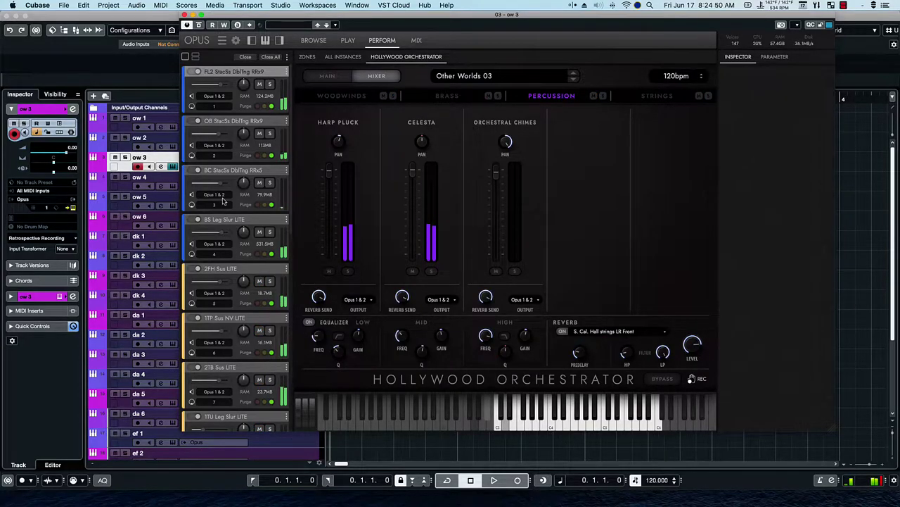
Step: Check the woodwinds, brass, percussion and strings channels in turn while the full ensemble plays
scroll(236, 206, "down", 3)
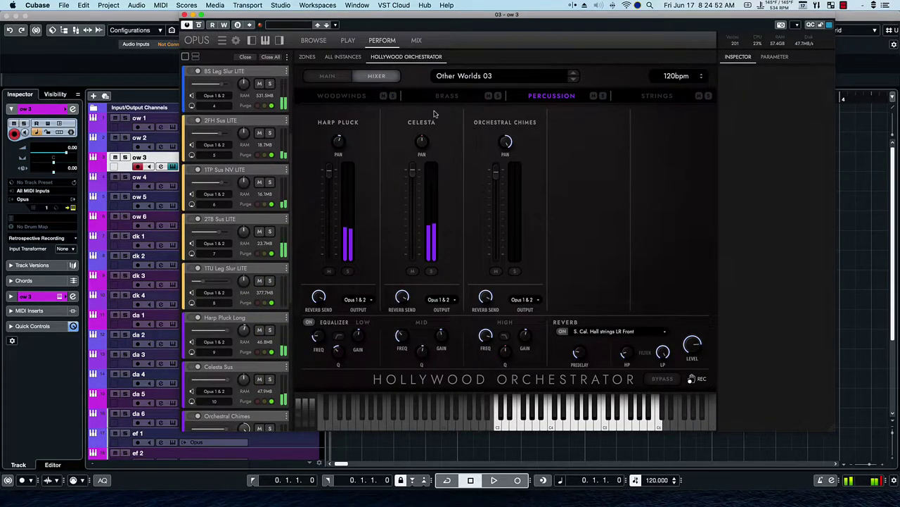
left_click(344, 99)
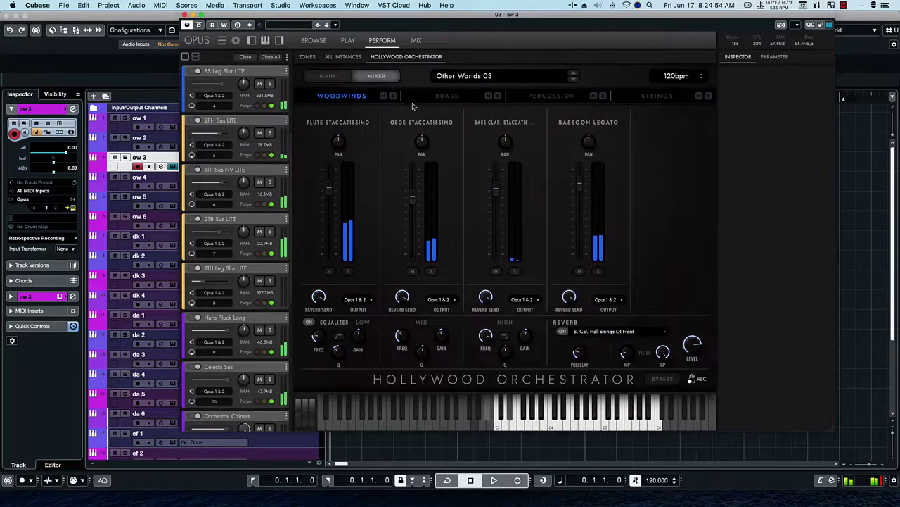
left_click(446, 96)
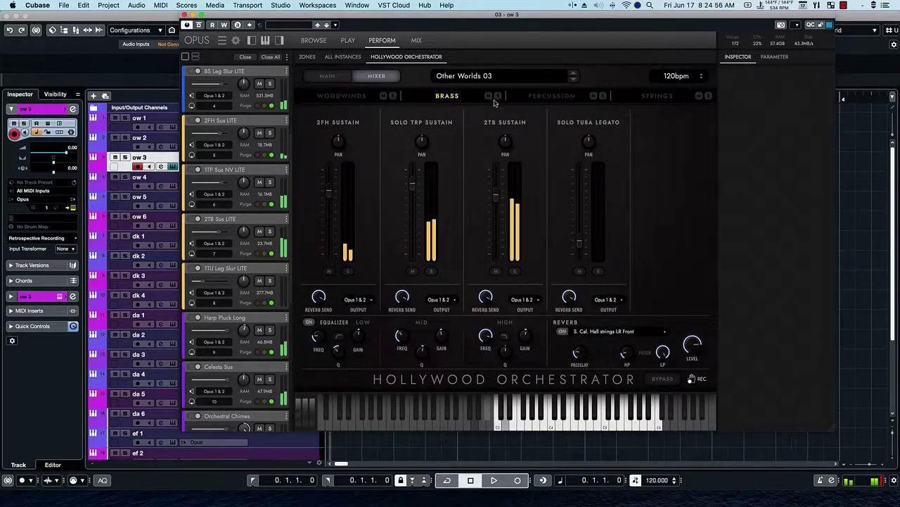
left_click(524, 99)
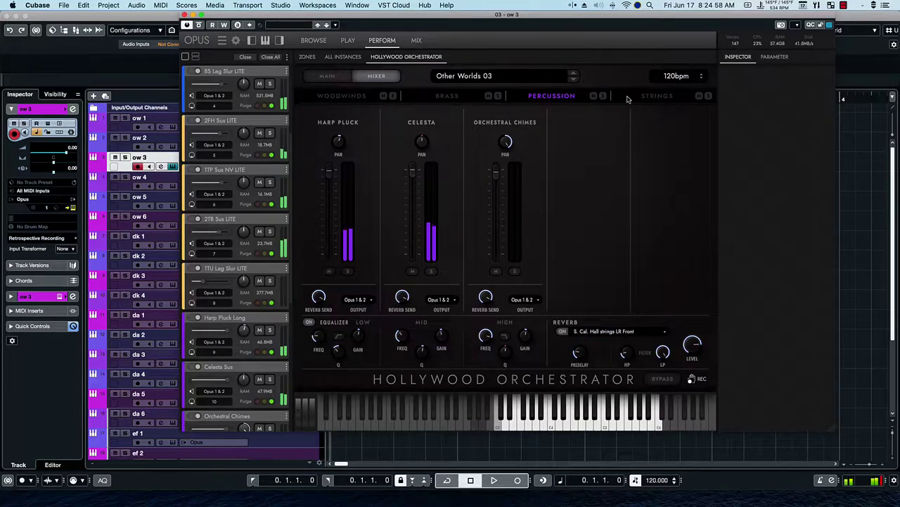
left_click(658, 97)
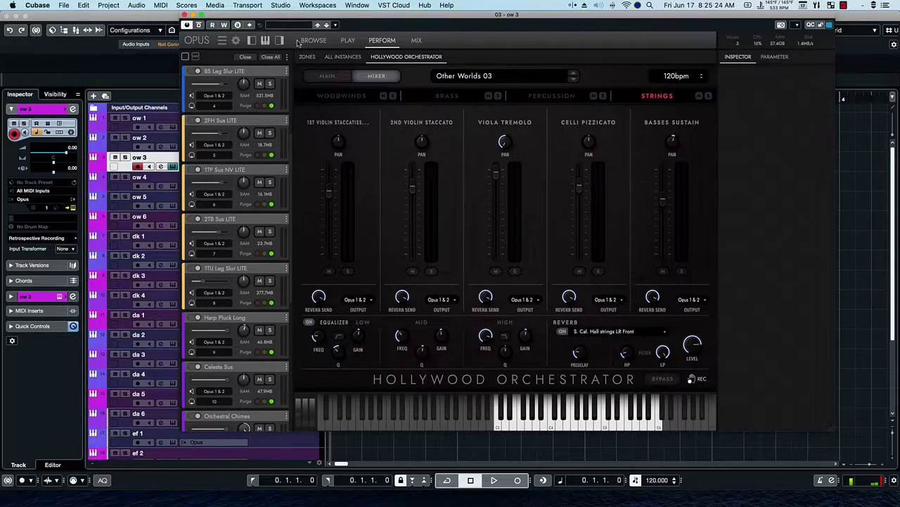
Step: Close the ow 3 instrument and open the instrument on track ow 4
left_click(186, 14)
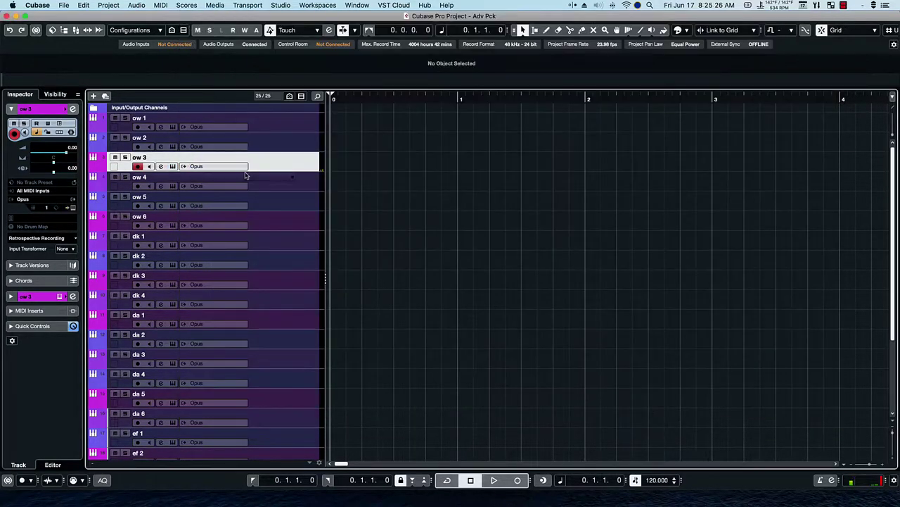
left_click(149, 187)
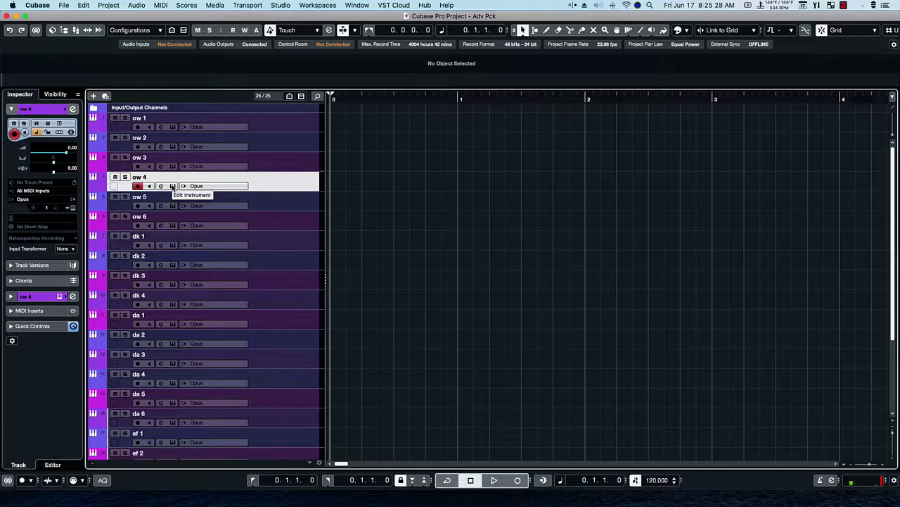
left_click(173, 185)
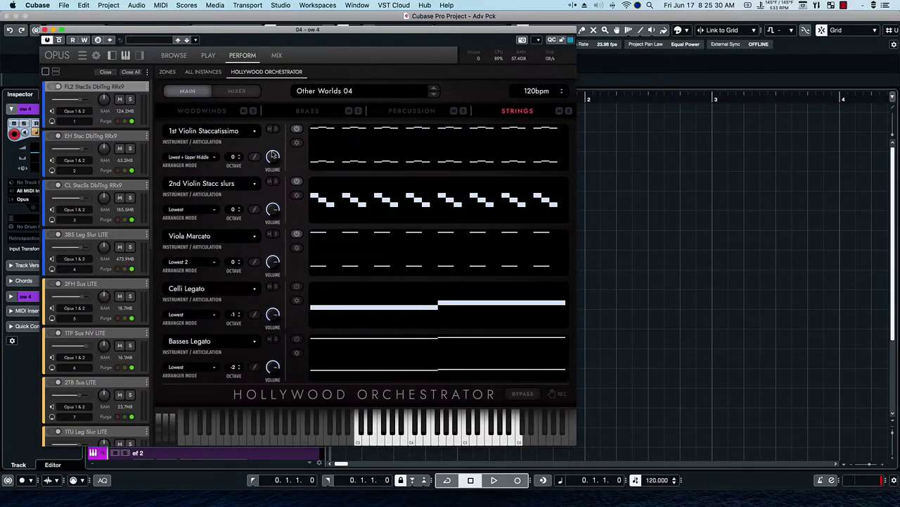
Step: Look up the Other Worlds (~90 bpm) score presets in the preset browser and switch to the mixer view
left_click(359, 97)
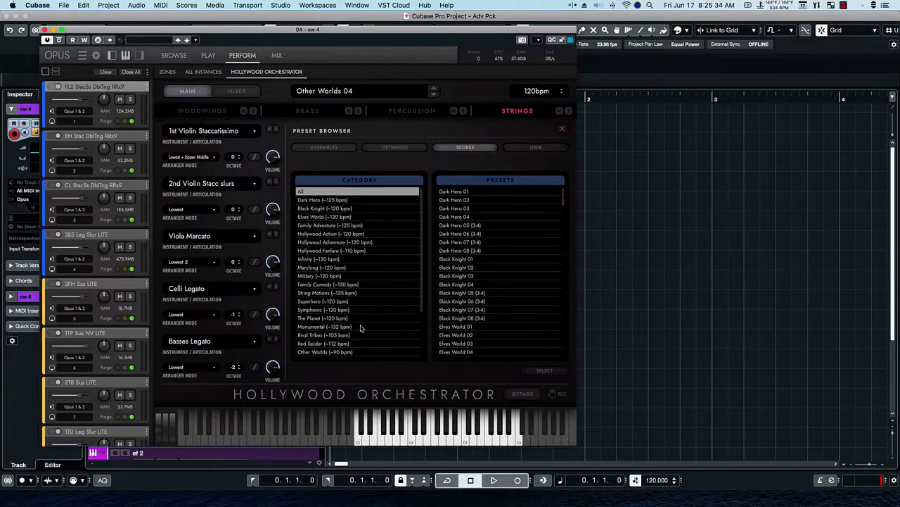
left_click(330, 353)
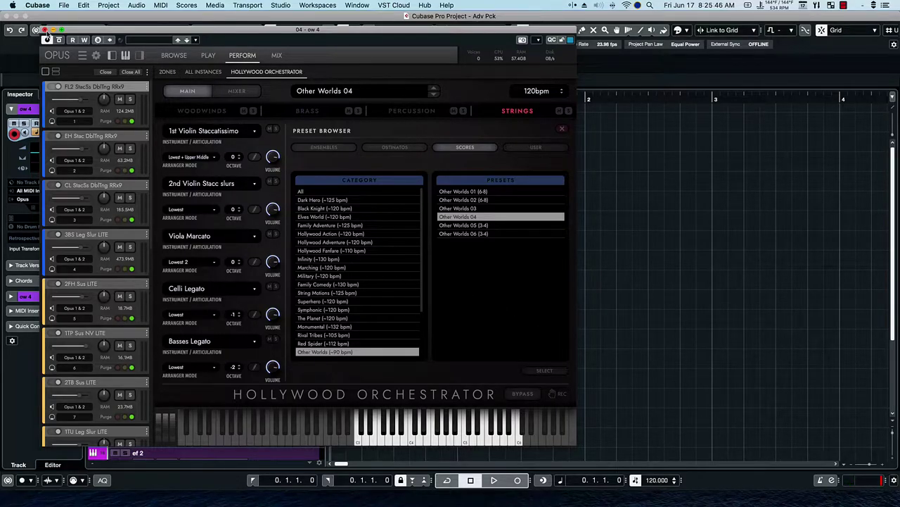
left_click(233, 92)
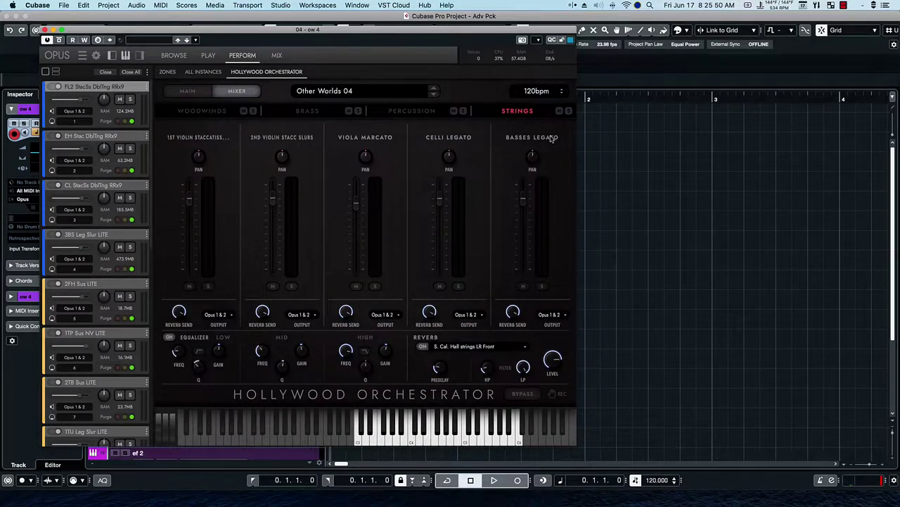
Step: Audition the strings and percussion sections of Other Worlds 04 one at a time, showing the percussion channels
left_click(569, 113)
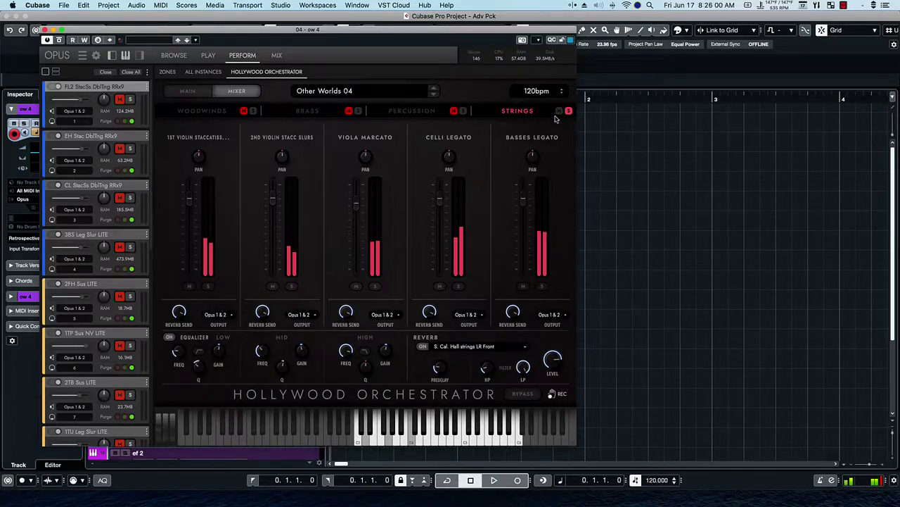
left_click(567, 110)
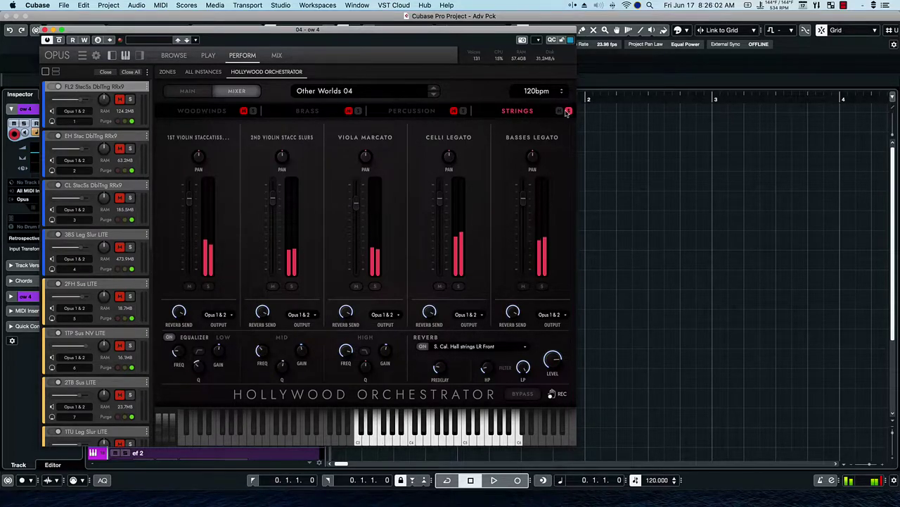
left_click(464, 110)
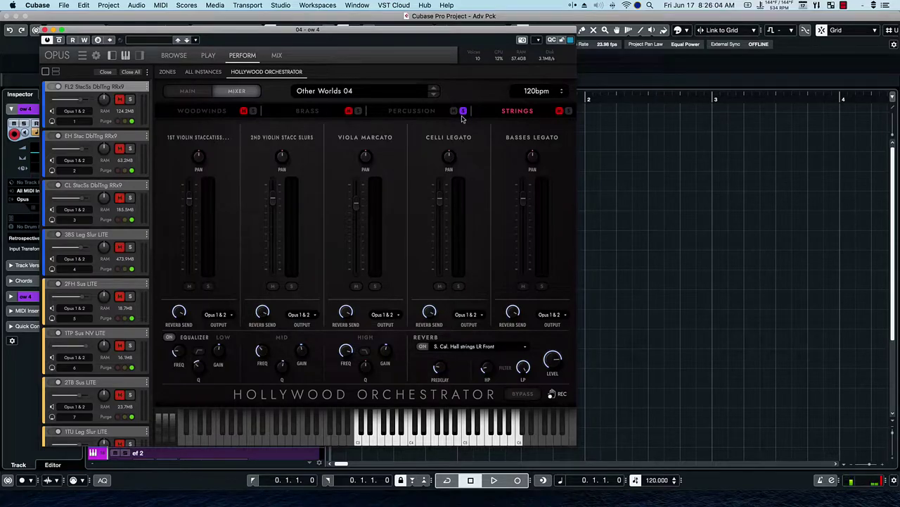
left_click(436, 114)
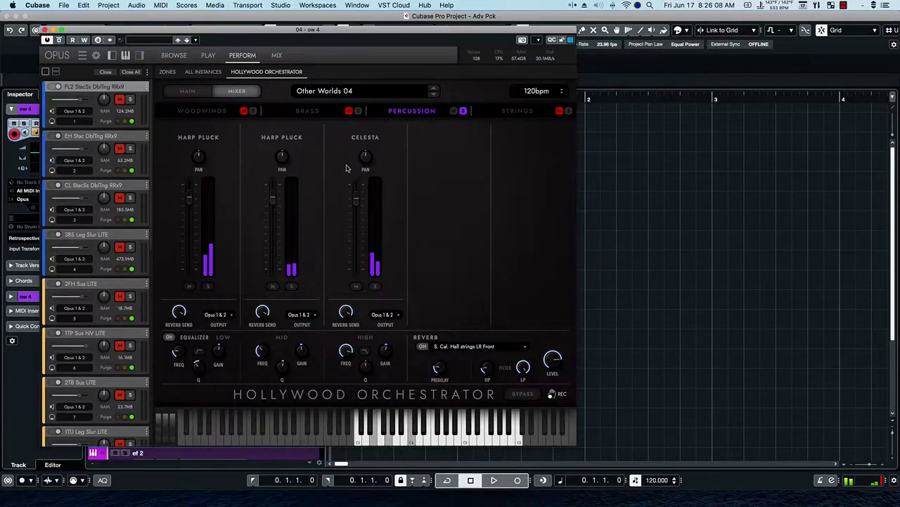
left_click(463, 111)
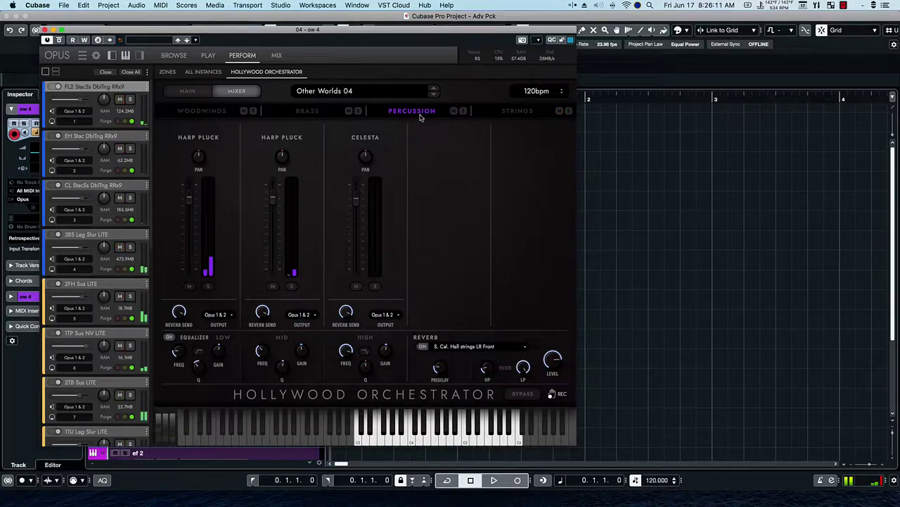
Step: Audition the brass and woodwinds sections of Other Worlds 04 one at a time, showing the channels of each
left_click(358, 111)
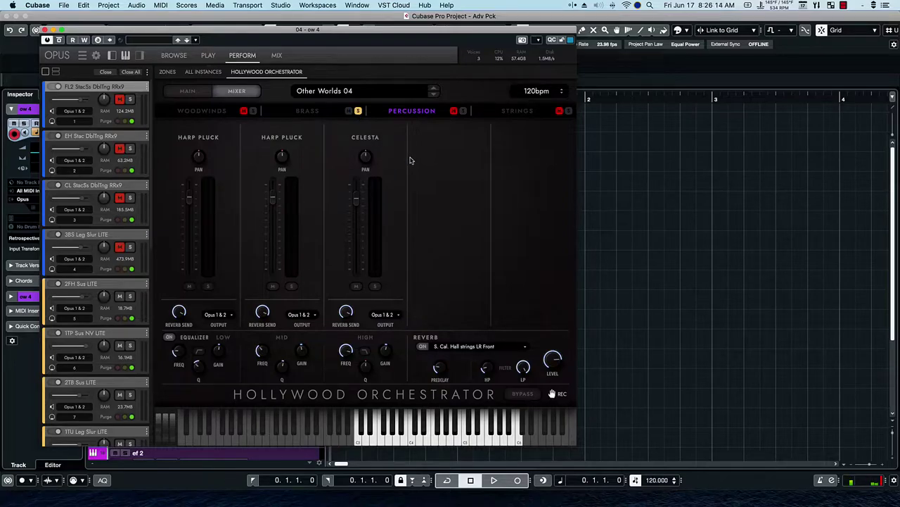
left_click(301, 112)
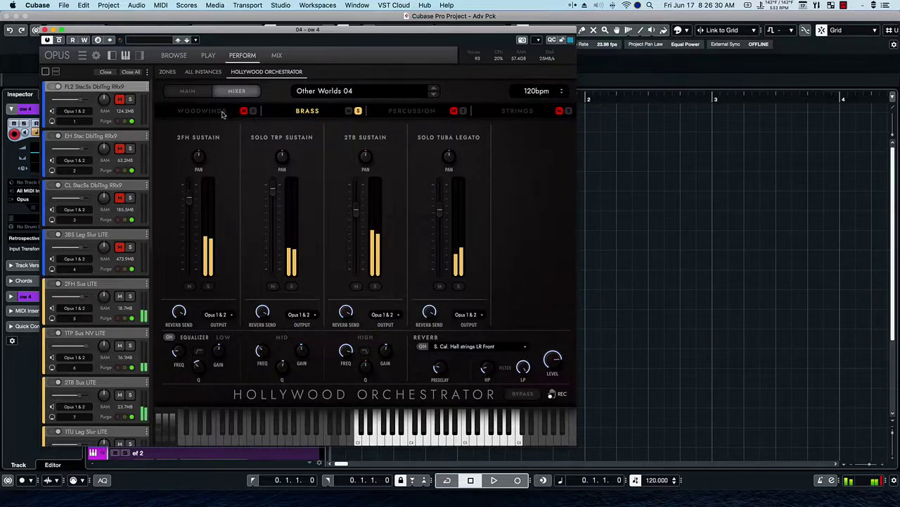
left_click(358, 112)
left_click(253, 111)
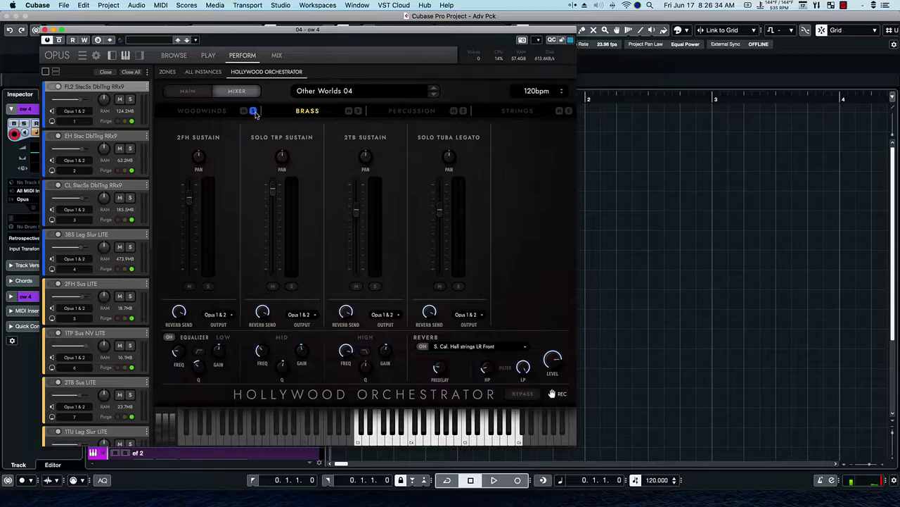
left_click(217, 114)
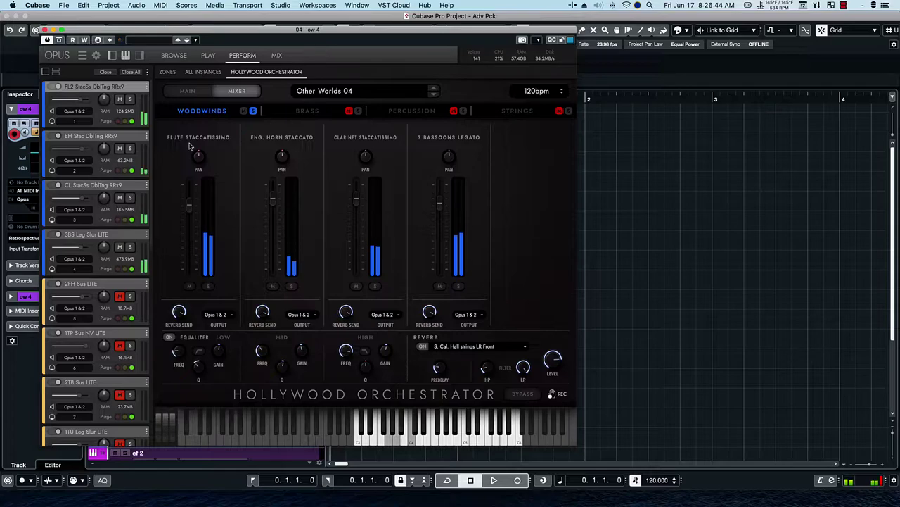
left_click(253, 111)
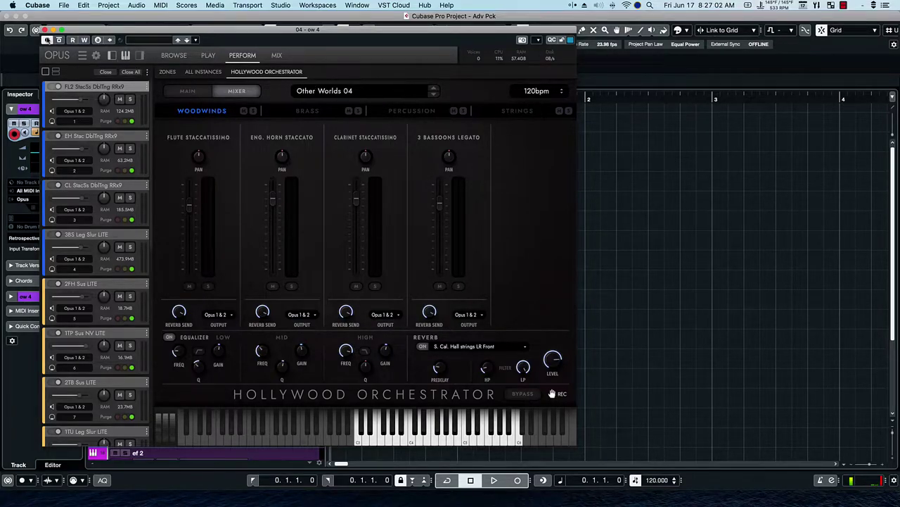
Step: Close the ow 4 instrument and open the instrument on track ow 5
left_click(44, 30)
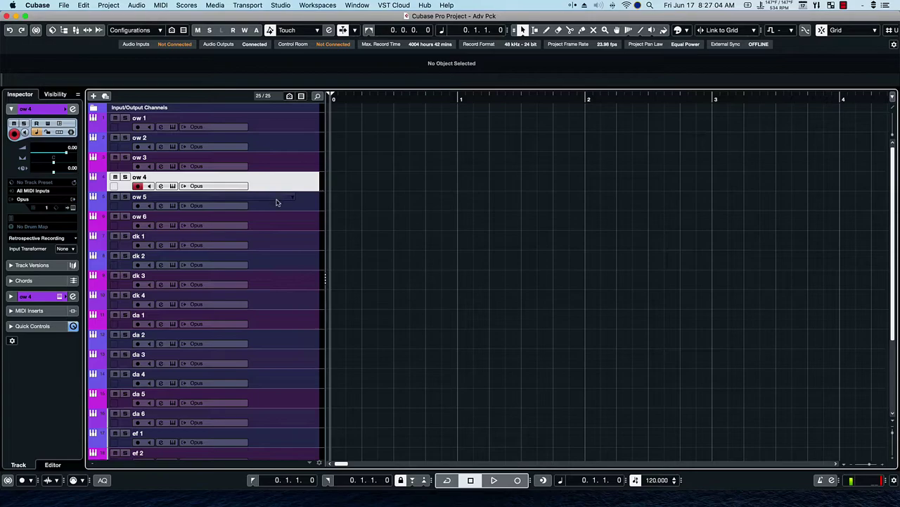
left_click(277, 202)
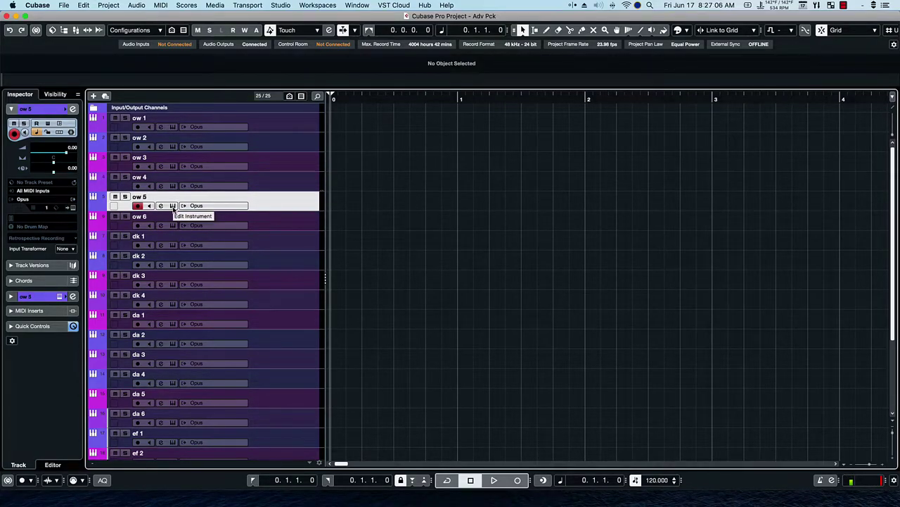
left_click(173, 207)
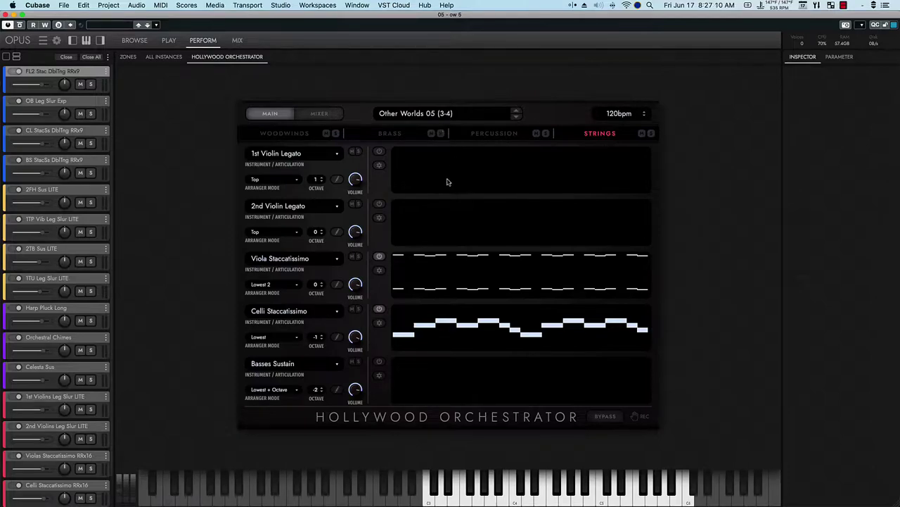
Step: Show the mixer for Other Worlds 05 (3-4) and audition the full ensemble
left_click(331, 116)
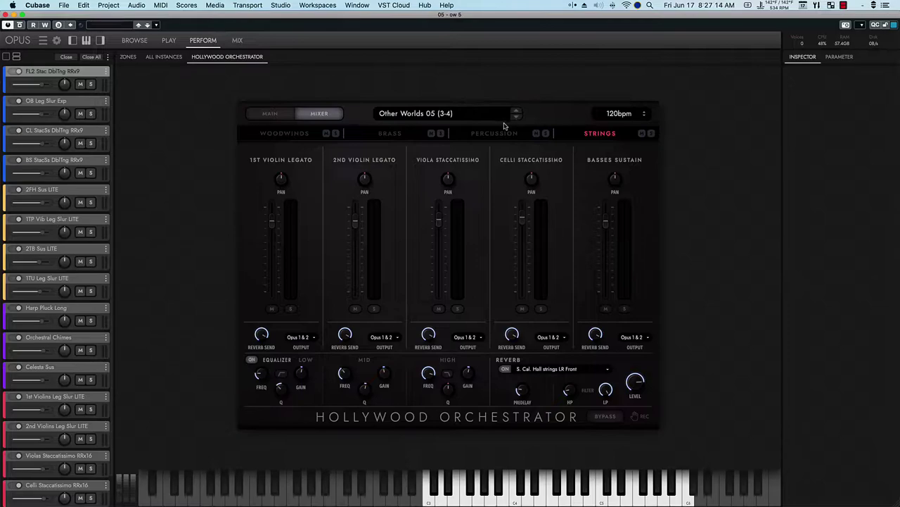
key("space")
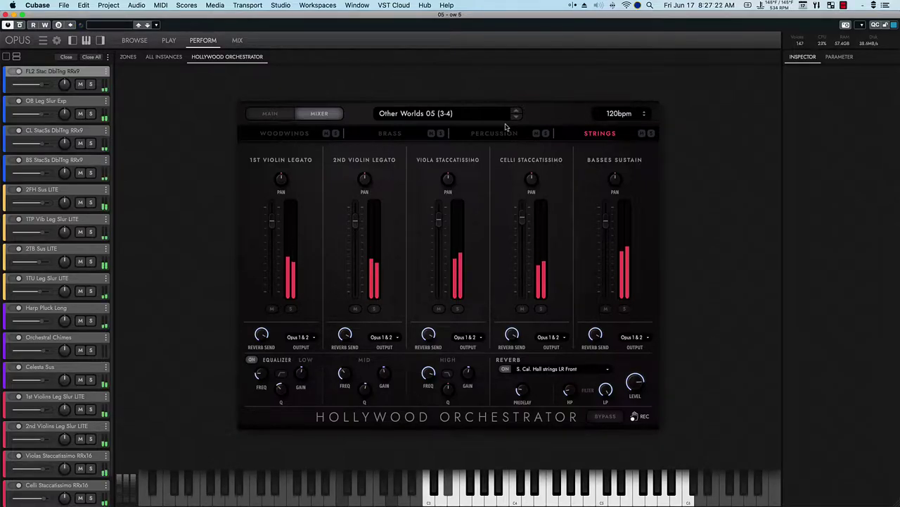
key("space")
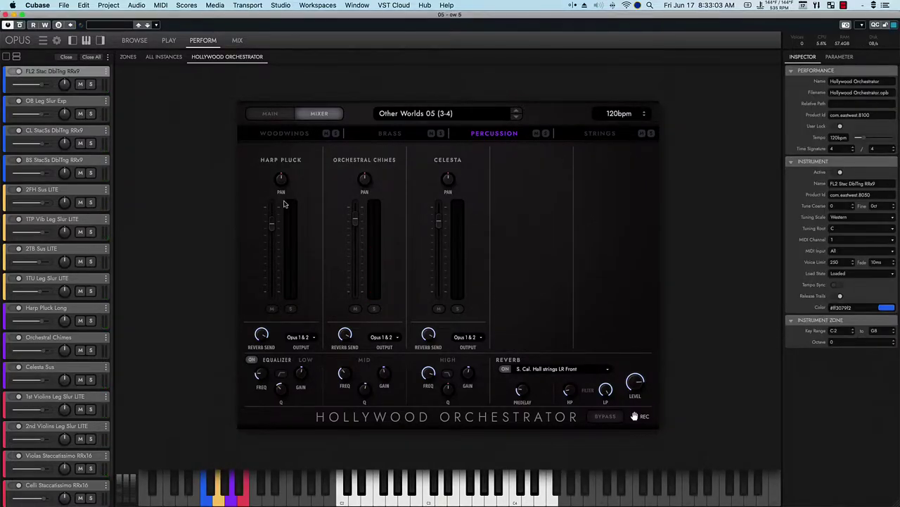
Step: Audition the strings section of Other Worlds 05 on its own, and solo the percussion section with its channels shown
left_click(652, 135)
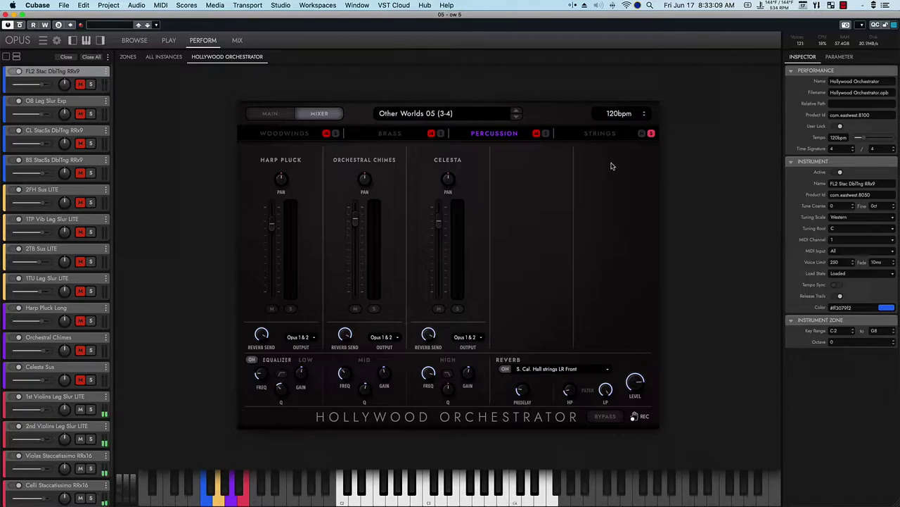
left_click(591, 134)
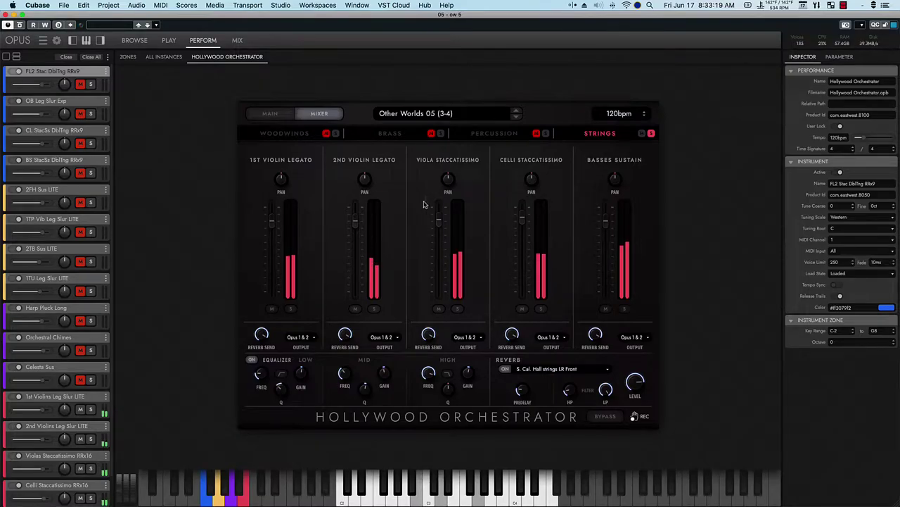
left_click(651, 133)
left_click(545, 134)
left_click(513, 140)
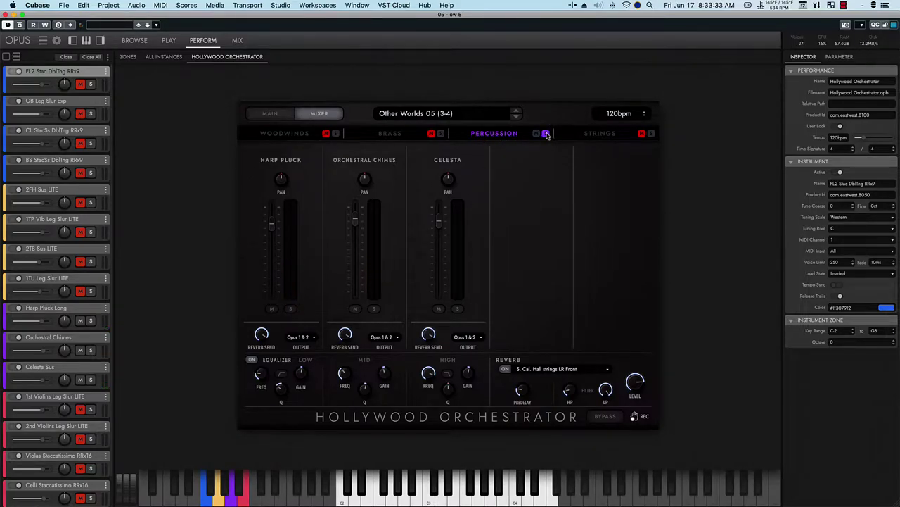
Step: Audition the brass and woodwinds sections of Other Worlds 05 one at a time, showing the channels of each
left_click(406, 138)
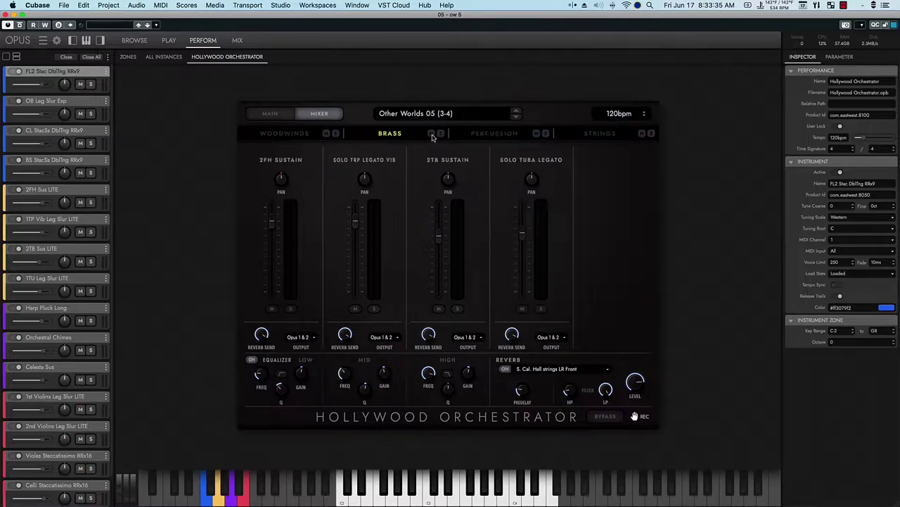
left_click(440, 133)
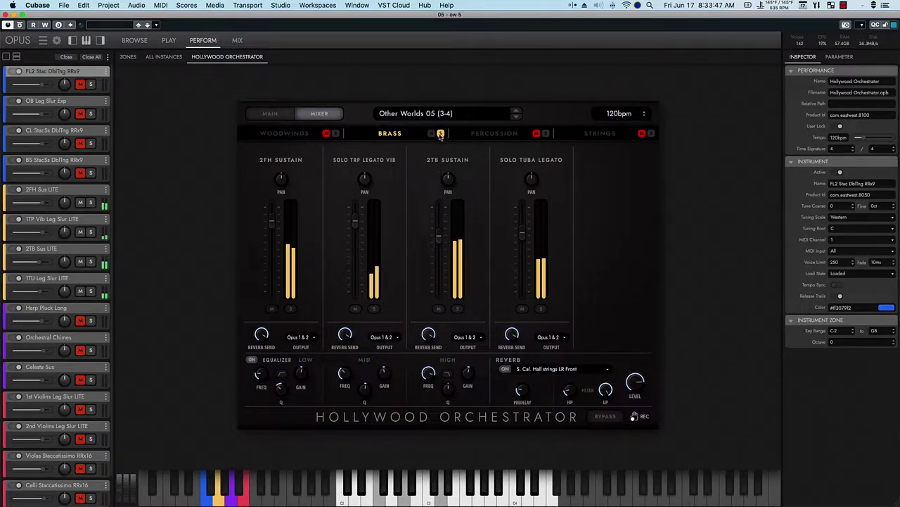
left_click(335, 133)
left_click(285, 137)
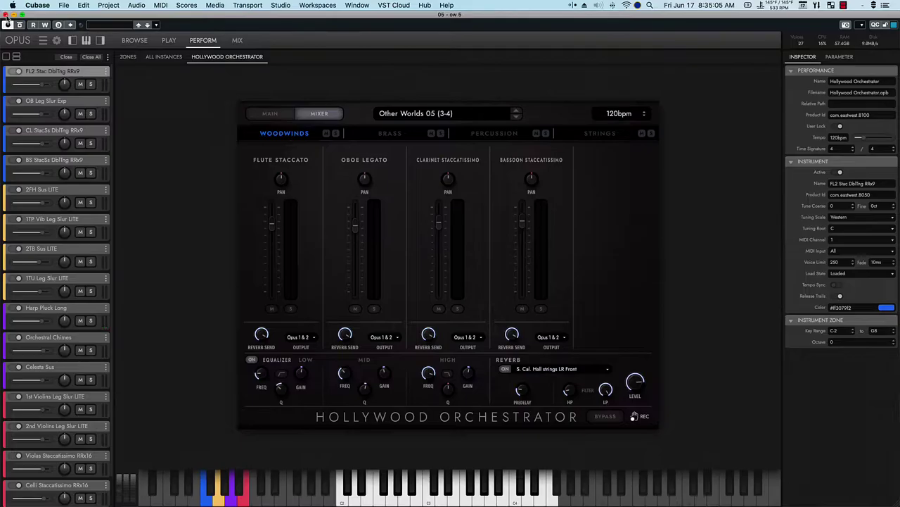
Step: Close the ow 5 instrument and open the instrument on track ow 6
left_click(9, 15)
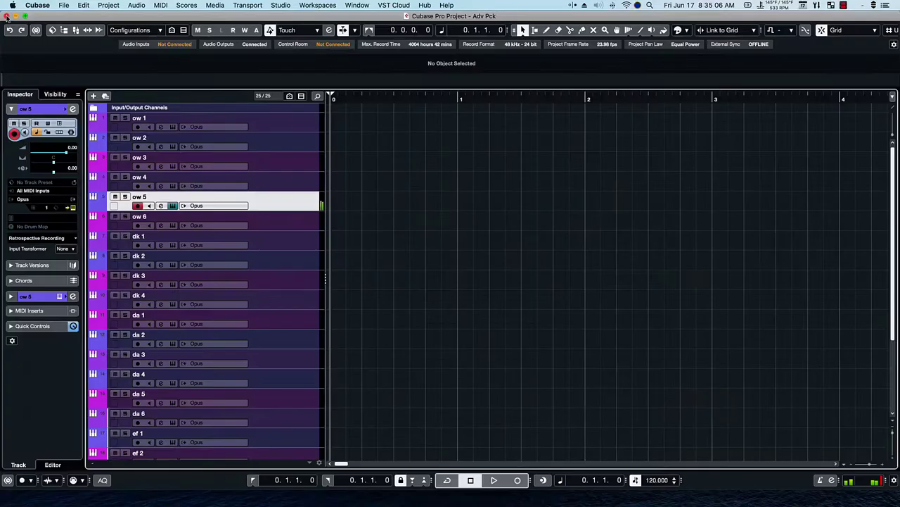
left_click(307, 226)
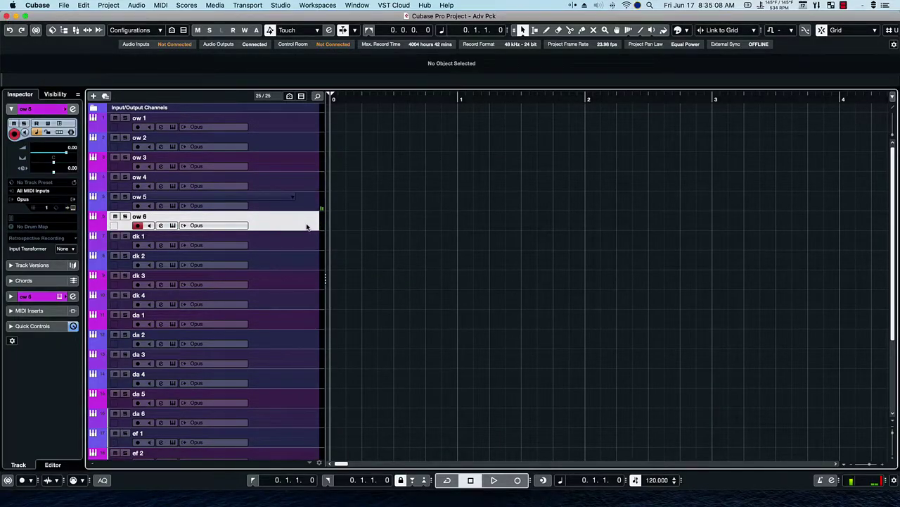
left_click(172, 225)
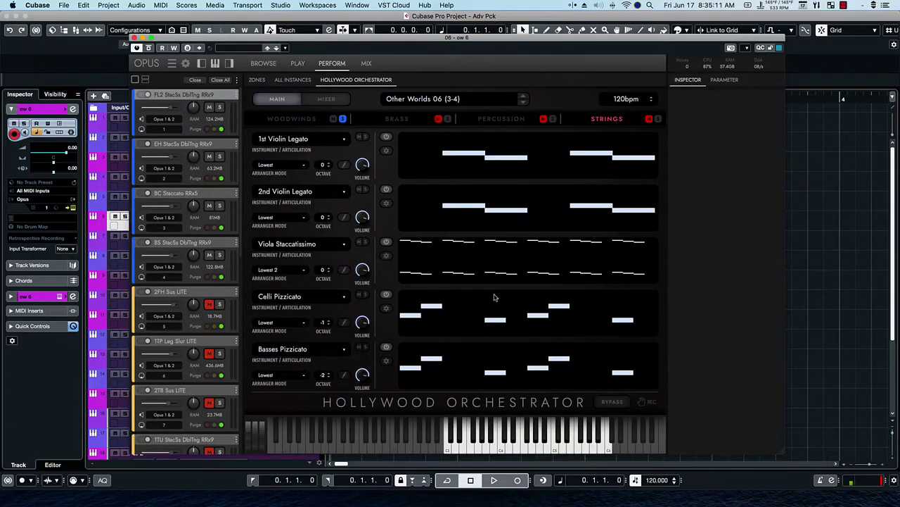
Step: Show the performance mixer for Other Worlds 06 (3-4) and audition the full ensemble
left_click(327, 100)
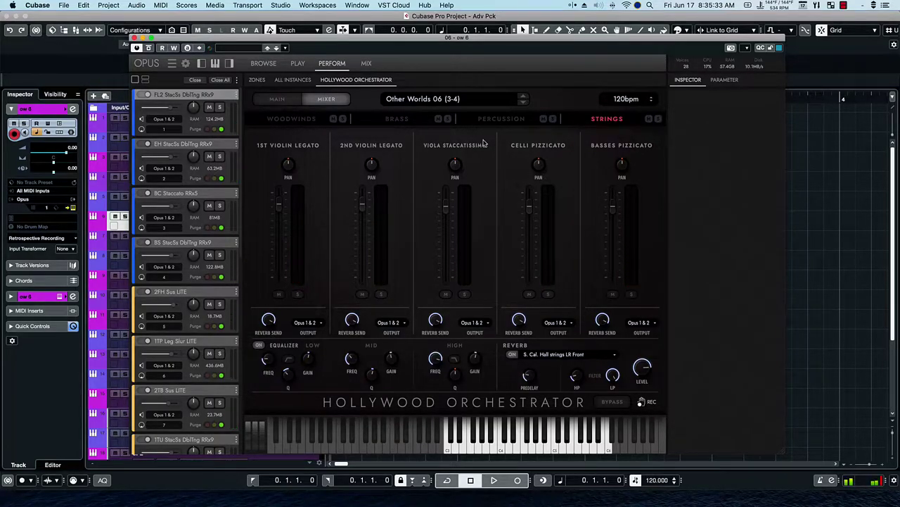
left_click_drag(187, 43, 213, 36)
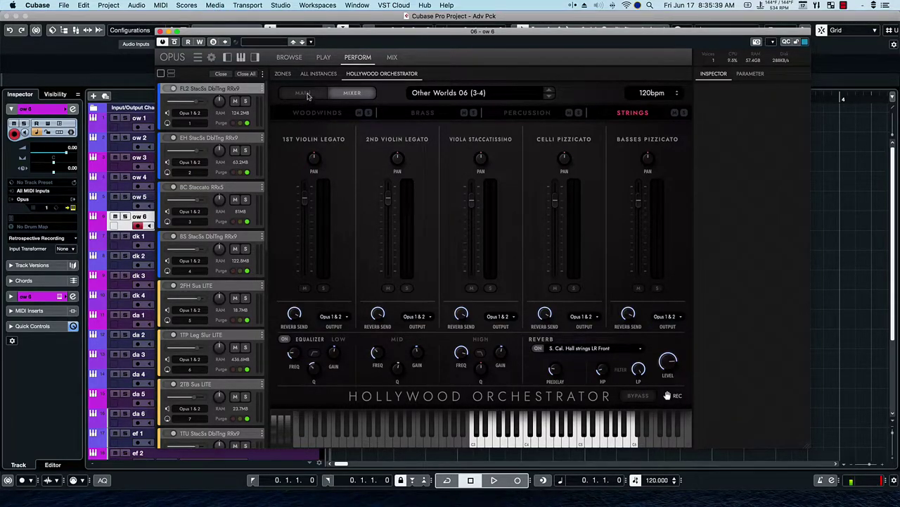
left_click(323, 57)
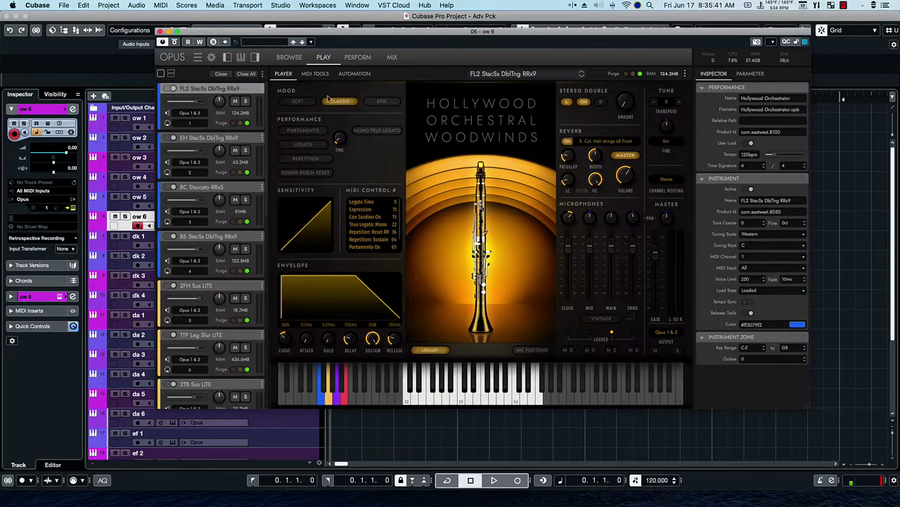
left_click(356, 57)
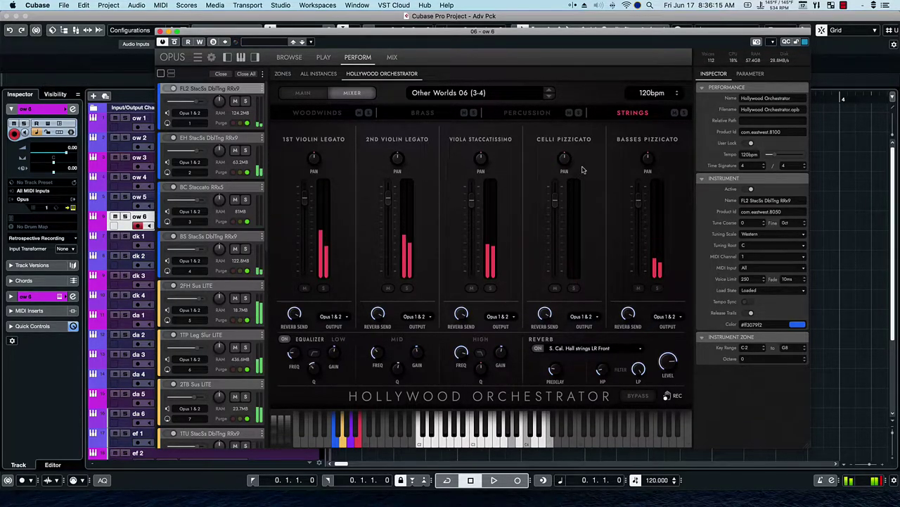
Step: Audition the strings and percussion sections of Other Worlds 06 one at a time, showing the percussion channels
left_click(684, 113)
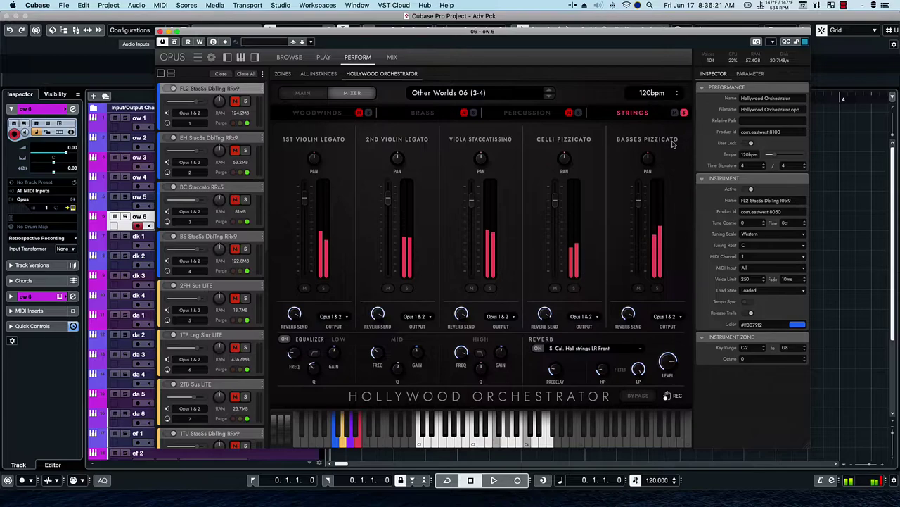
left_click(576, 117)
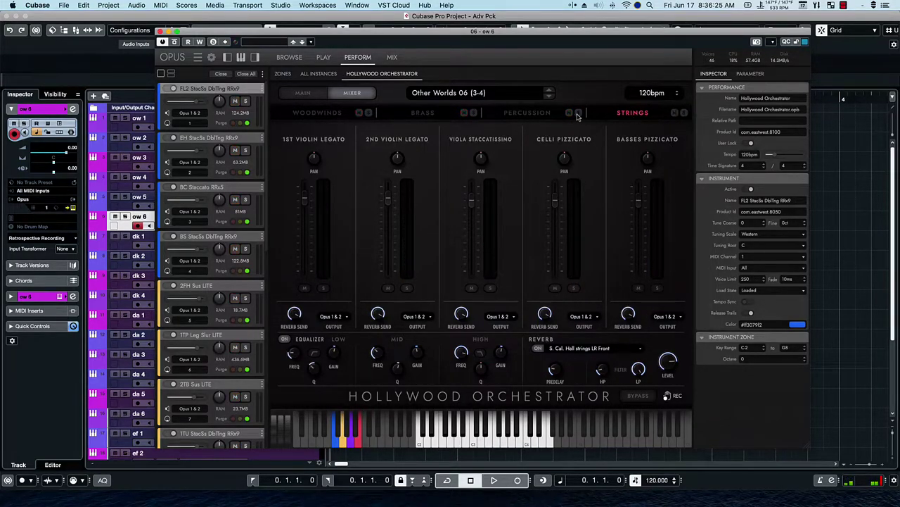
left_click(577, 117)
left_click(535, 116)
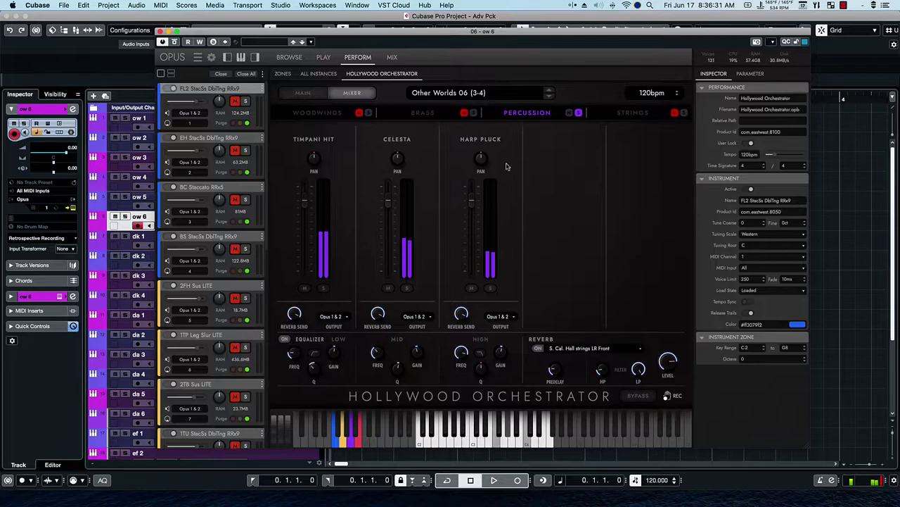
Step: Solo the brass section of Other Worlds 06 with its channels shown, and audition the woodwinds section on its own
left_click(578, 112)
left_click(473, 113)
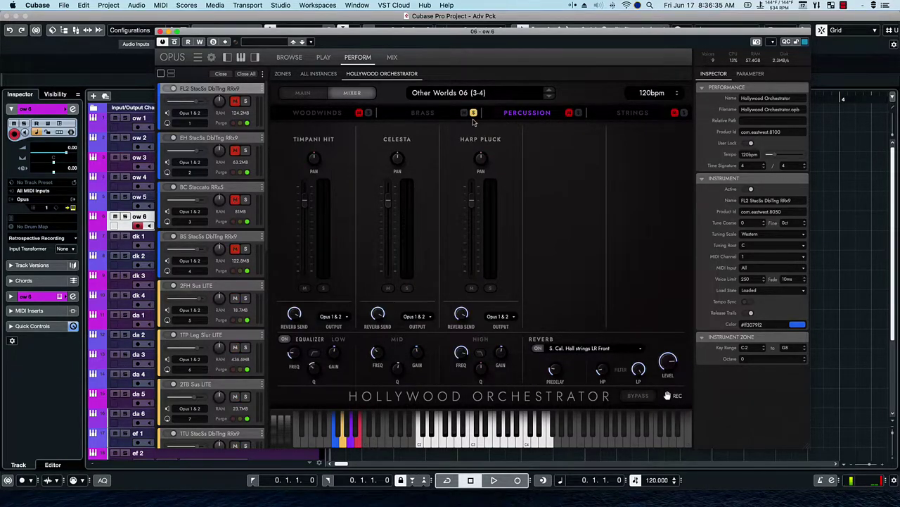
left_click(414, 114)
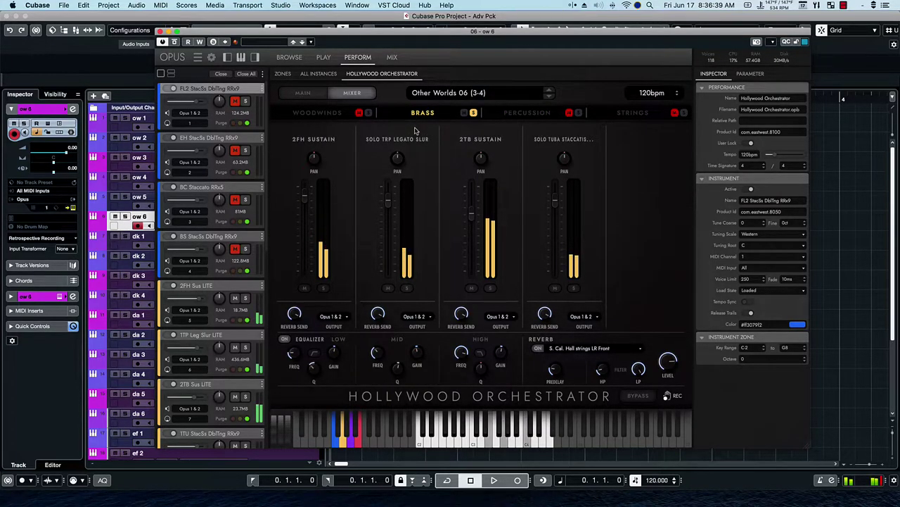
left_click(367, 114)
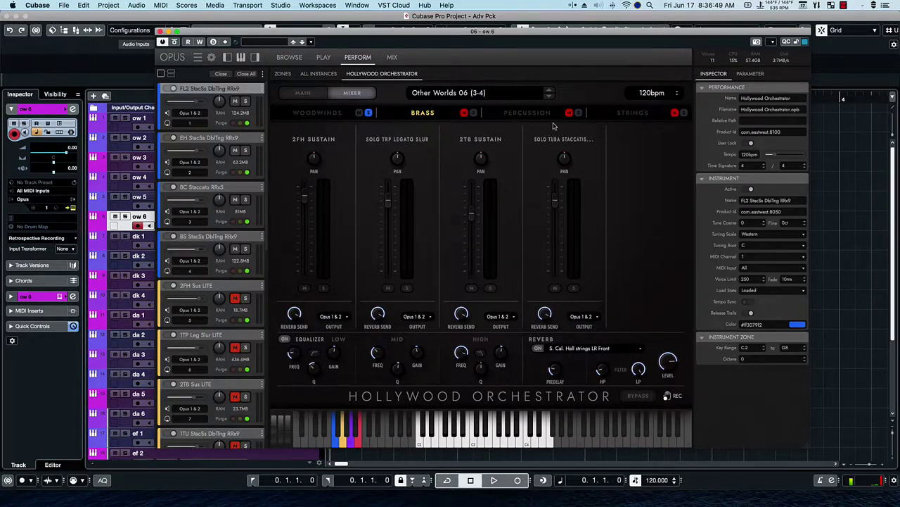
Step: Solo the percussion together with the woodwinds and lower the Timpani Hit channel's level
left_click(578, 114)
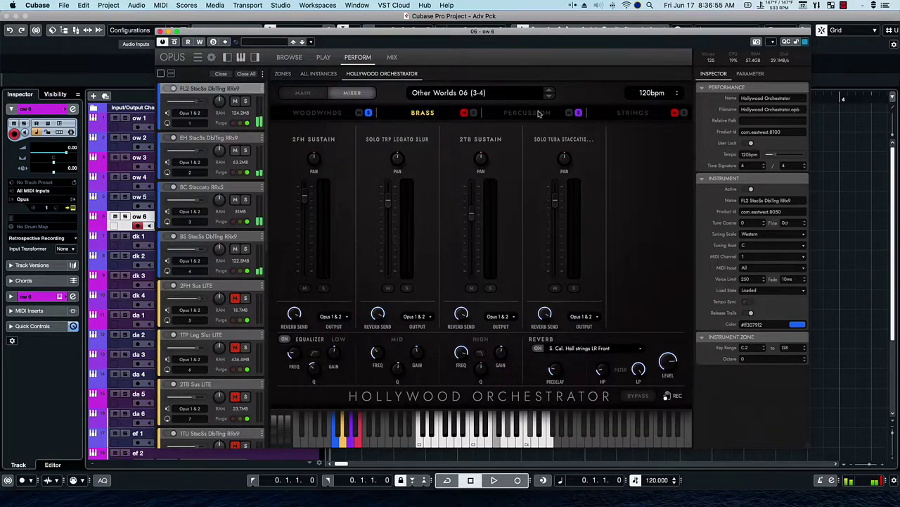
left_click(539, 114)
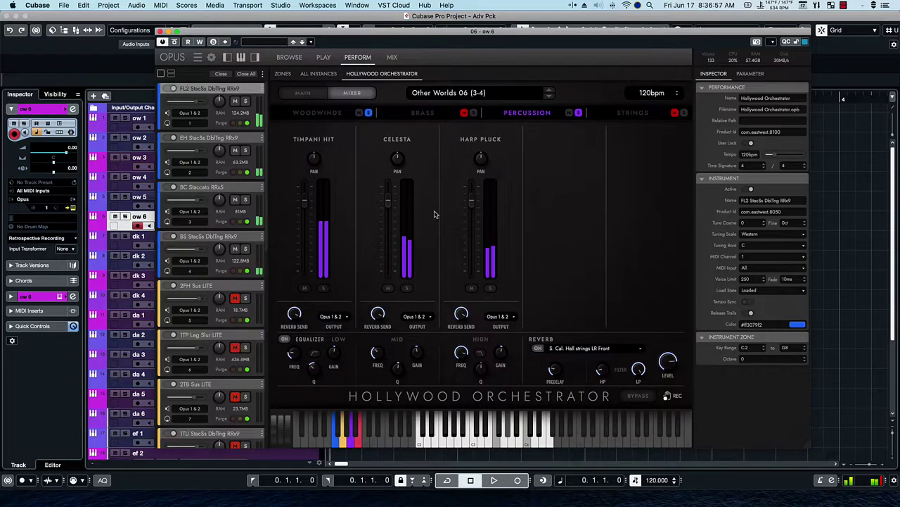
left_click_drag(302, 204, 304, 217)
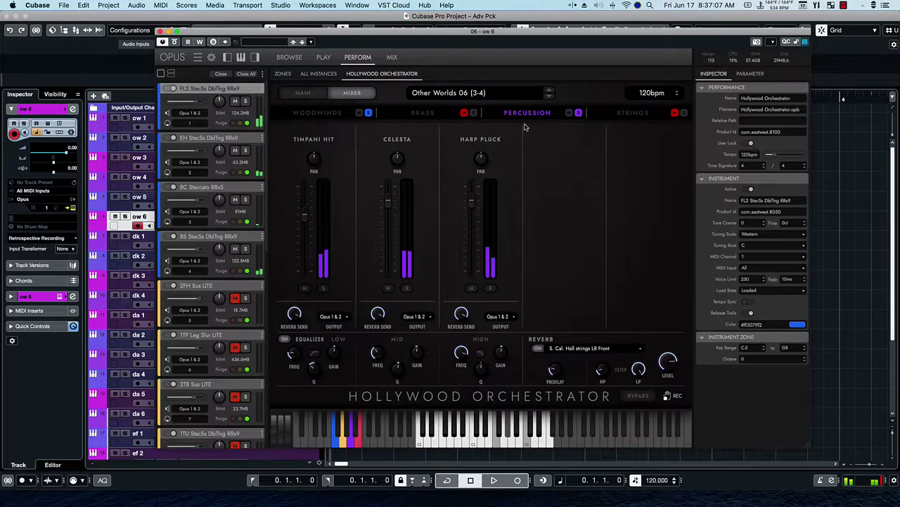
Step: Add the strings section to the soloed sections and lower the levels of all five string channels
left_click(674, 113)
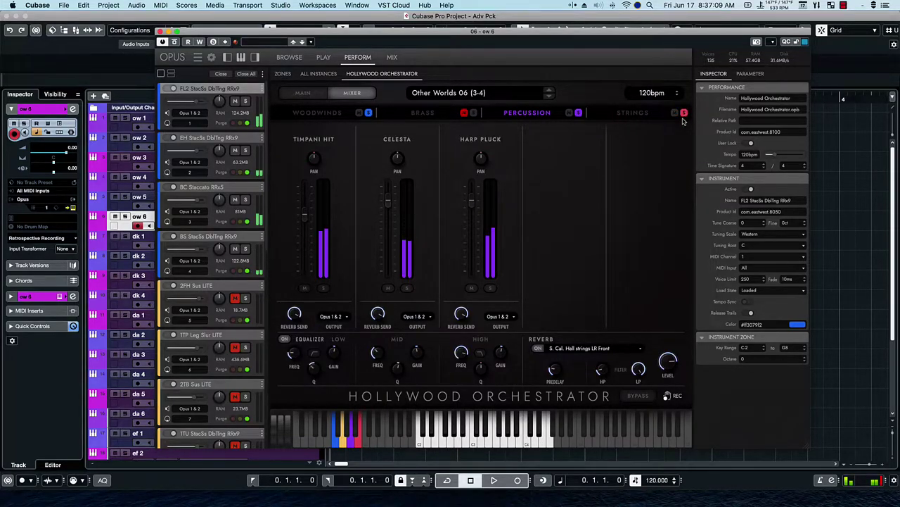
left_click(634, 113)
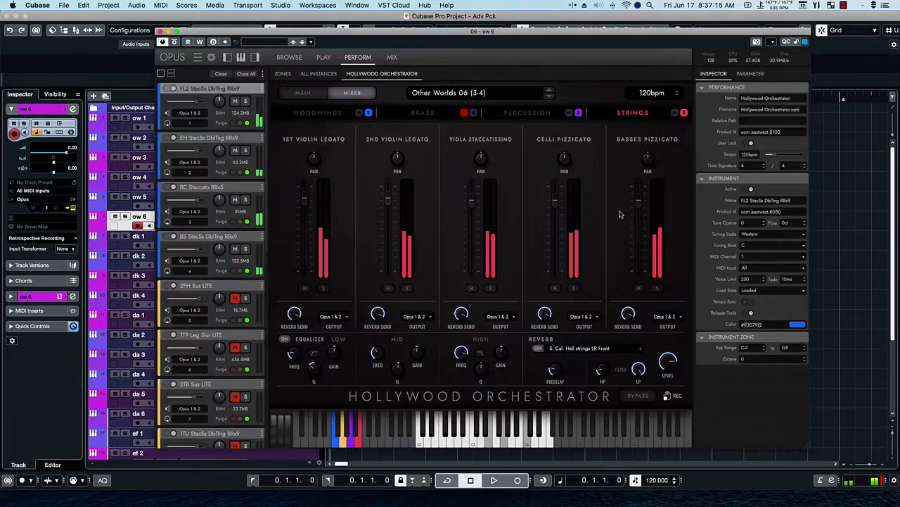
mouse_move(554, 216)
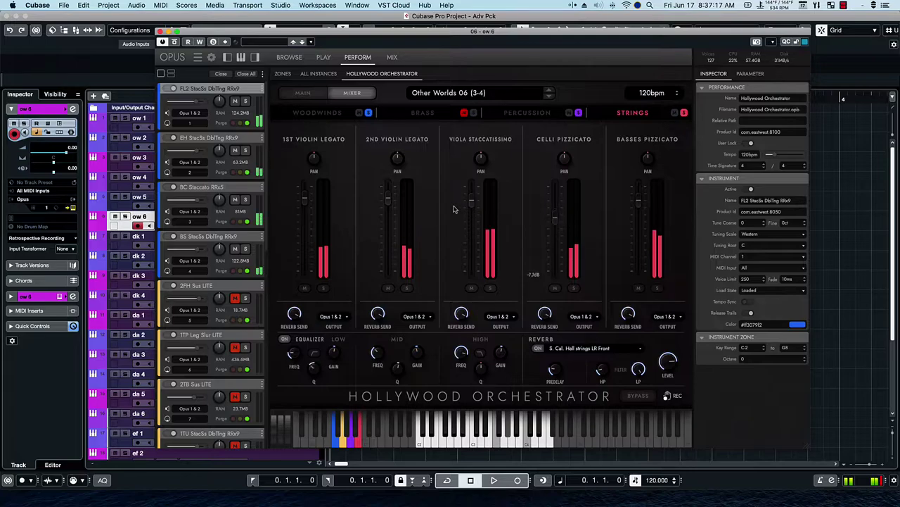
mouse_move(387, 207)
mouse_move(301, 203)
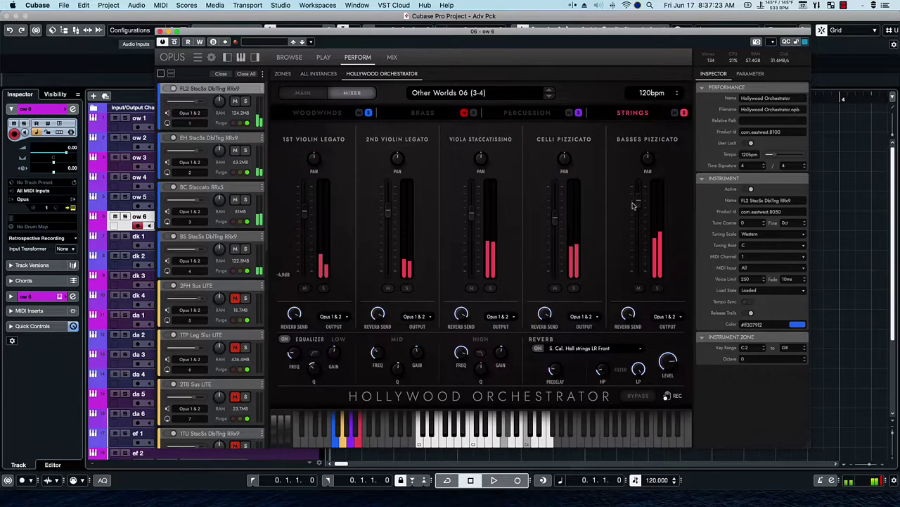
mouse_move(637, 213)
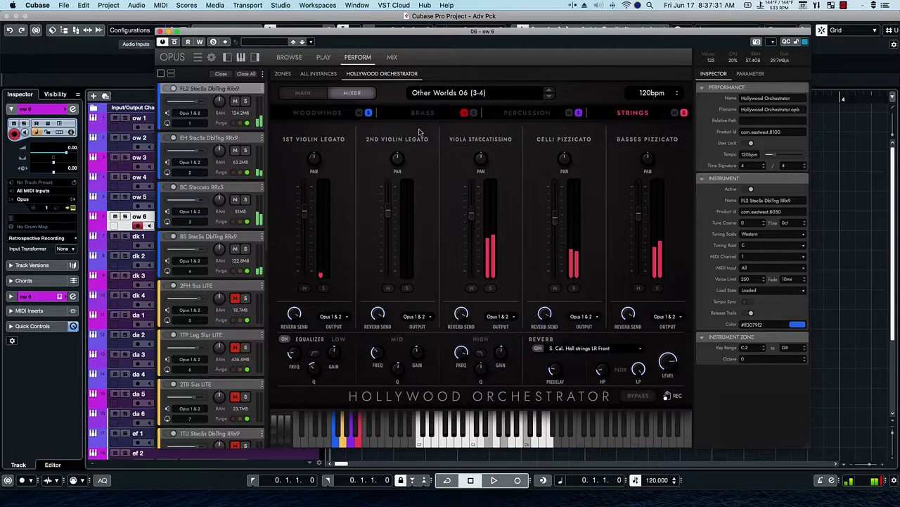
Step: Add the brass section to the soloed sections and lower the levels of its four channels
left_click(476, 114)
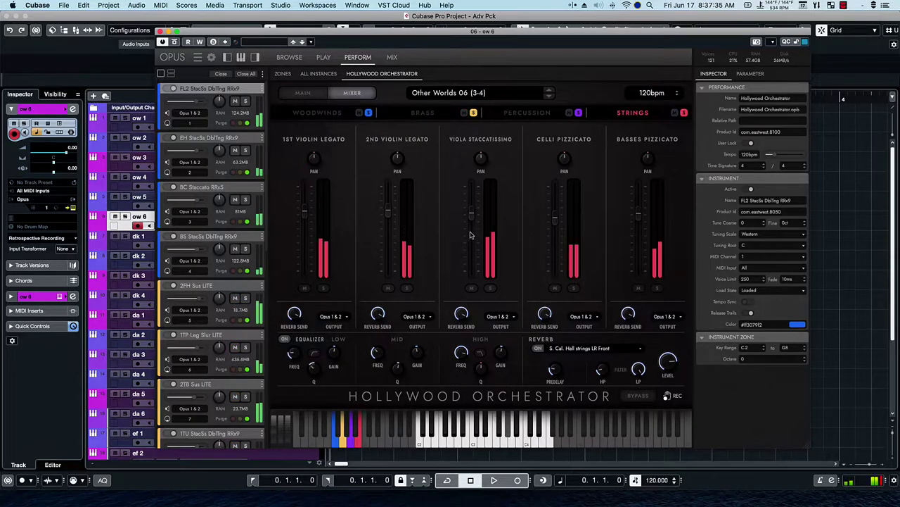
left_click(424, 112)
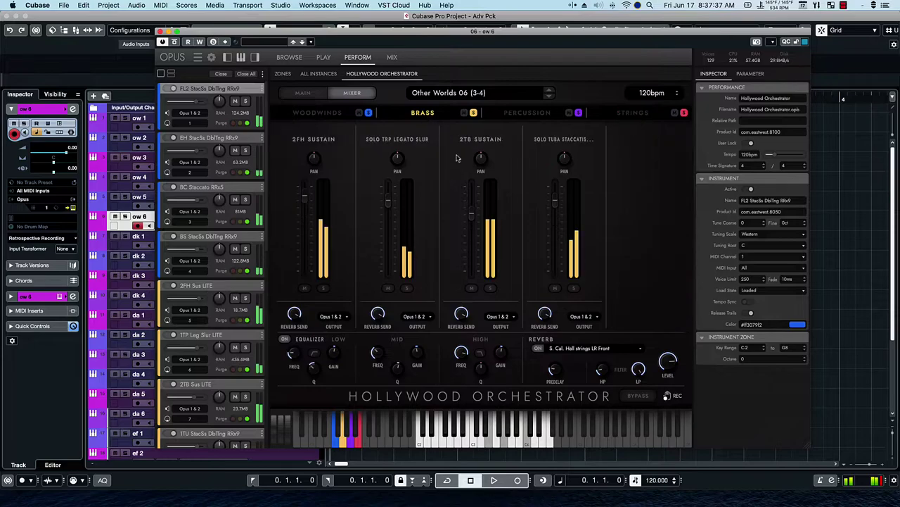
left_click_drag(556, 202, 553, 217)
left_click_drag(473, 214, 473, 222)
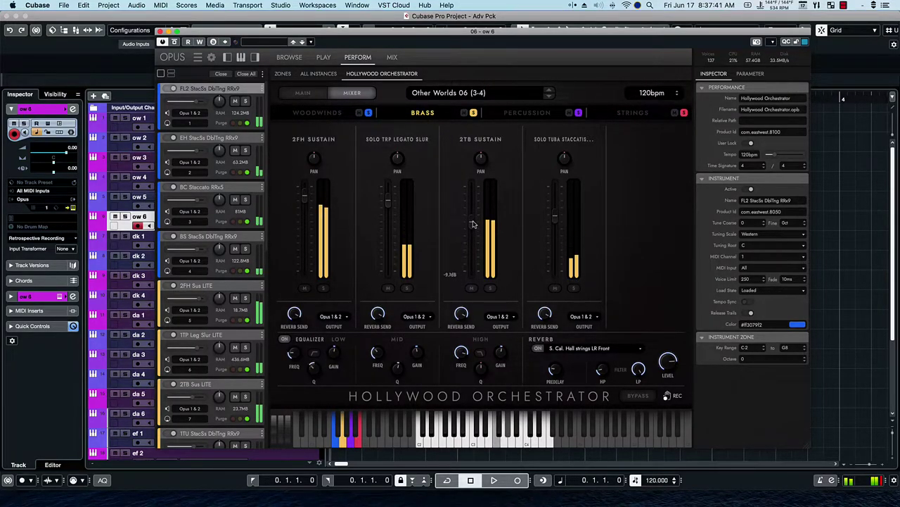
left_click_drag(387, 207, 388, 220)
left_click_drag(306, 200, 303, 211)
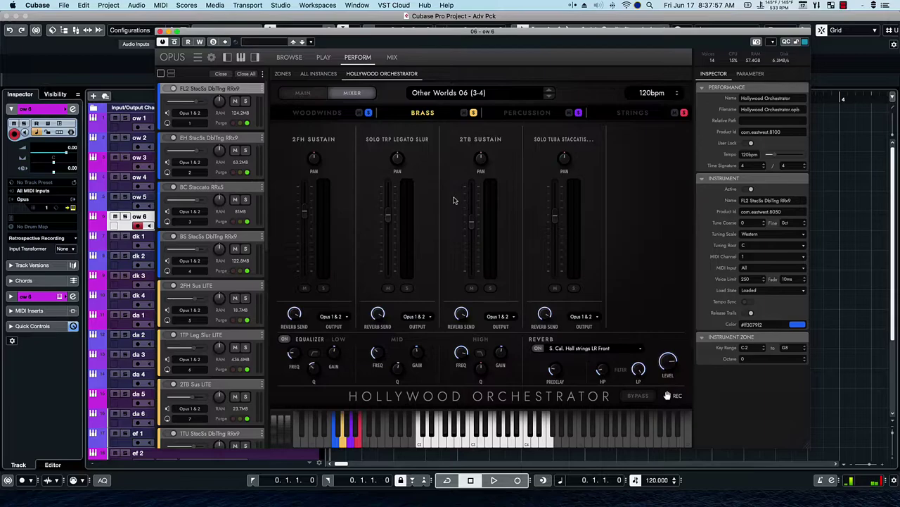
Step: Rebalance the brass by trying slightly higher trombone and trumpet levels and pulling the tuba, French horns, trumpet and trombones further down
left_click_drag(471, 237, 471, 218)
mouse_move(393, 217)
left_mouse_down()
mouse_move(388, 231)
mouse_move(388, 210)
left_mouse_up()
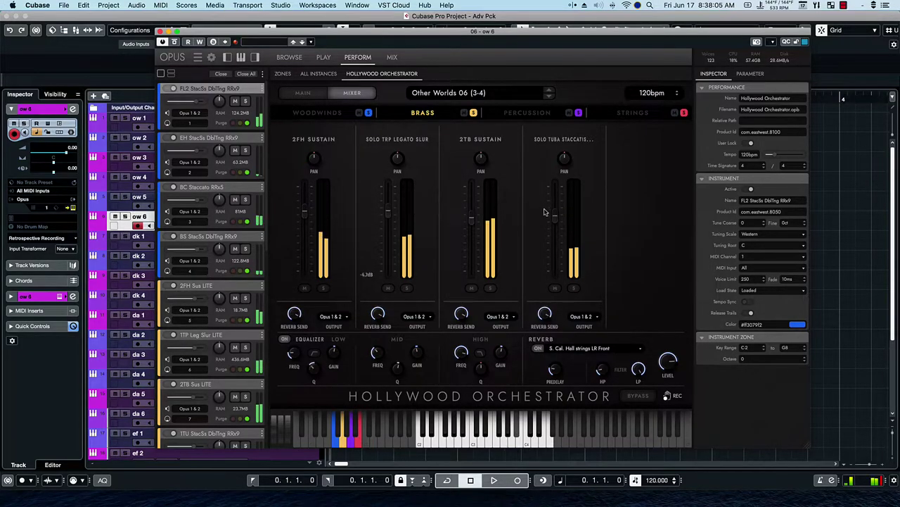
mouse_move(551, 223)
left_mouse_down()
mouse_move(554, 243)
mouse_move(555, 230)
left_mouse_up()
left_click_drag(304, 215, 304, 241)
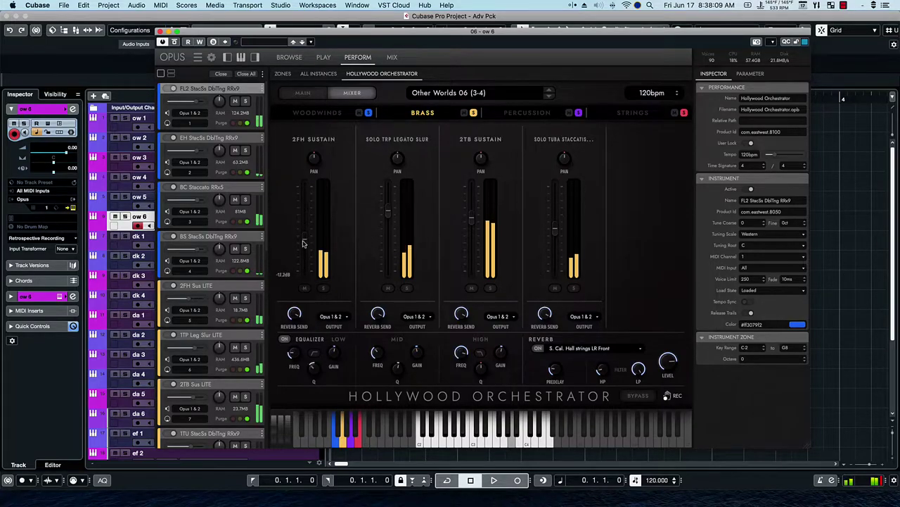
left_click_drag(387, 211, 385, 226)
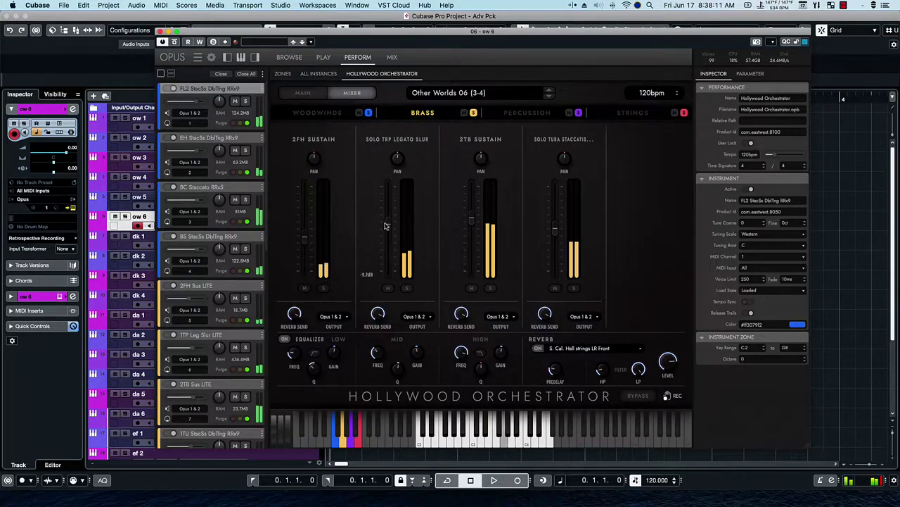
left_click_drag(472, 220, 471, 237)
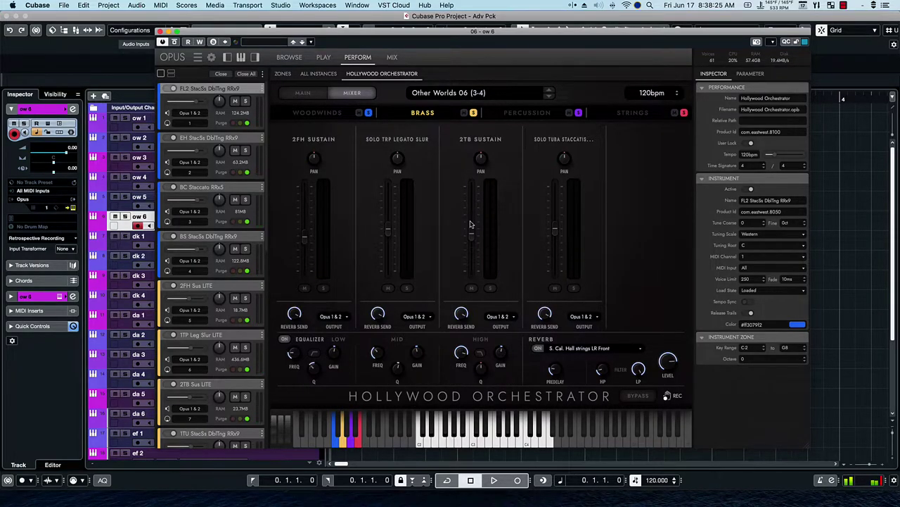
Step: Close the ow 6 instrument and open the instrument on track dk 1
left_click(161, 32)
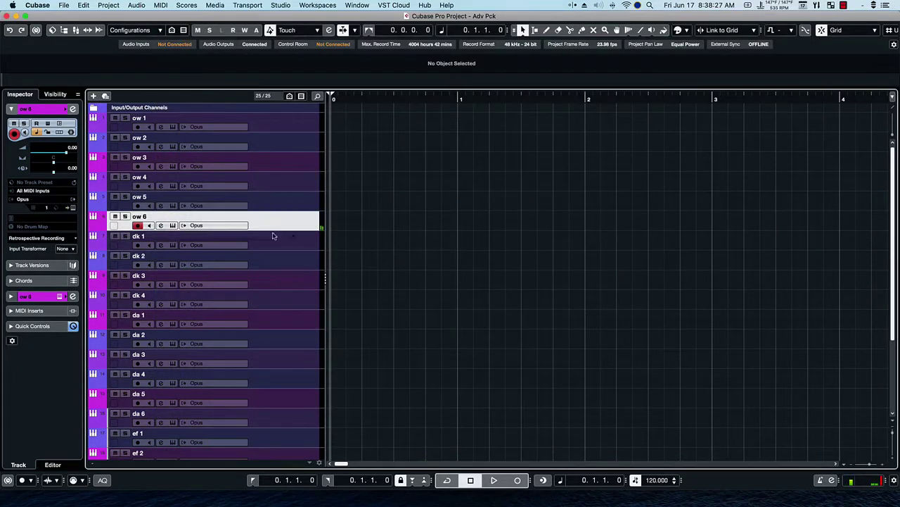
left_click(243, 243)
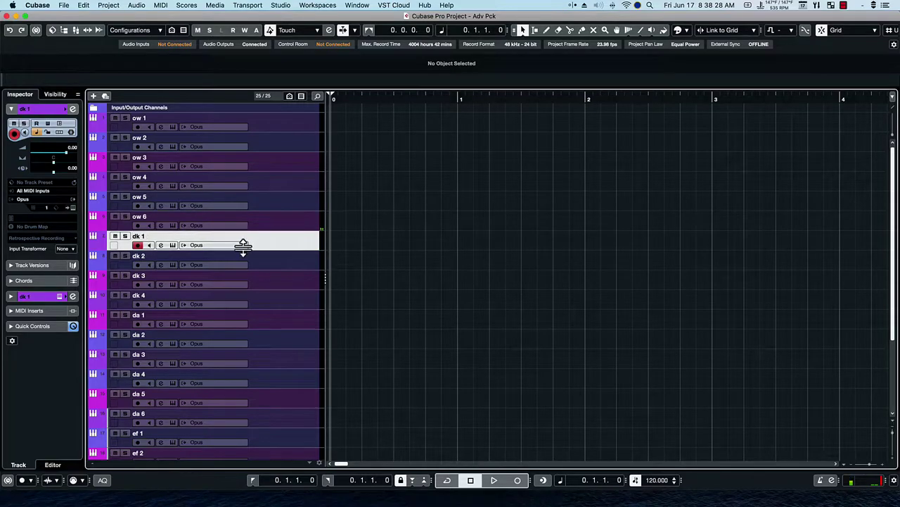
left_click(173, 246)
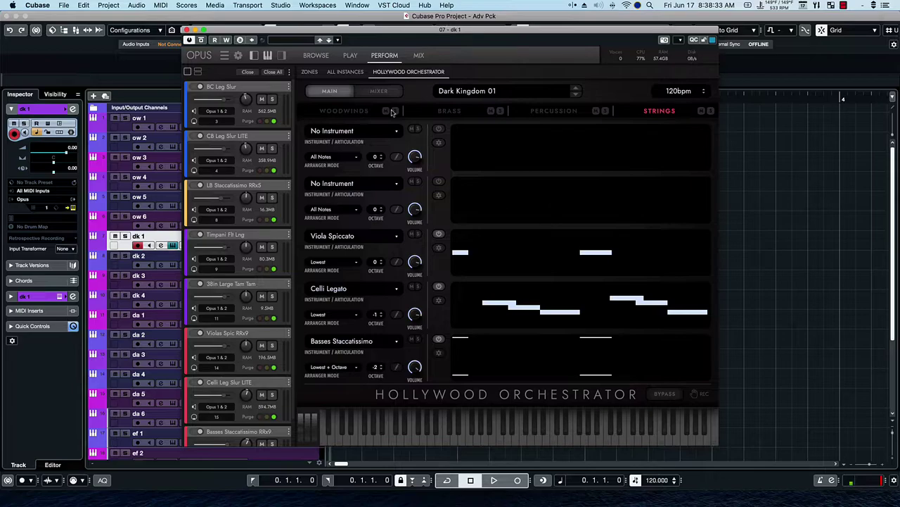
Step: Examine the mixer levels of the strings, percussion, brass and woodwinds sections in Dark Kingdom 01
left_click(380, 92)
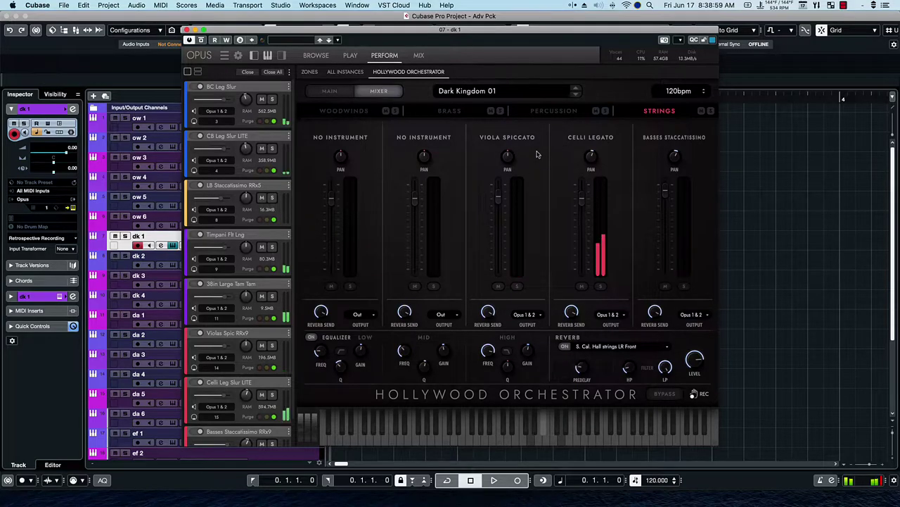
scroll(254, 204, "down", 2)
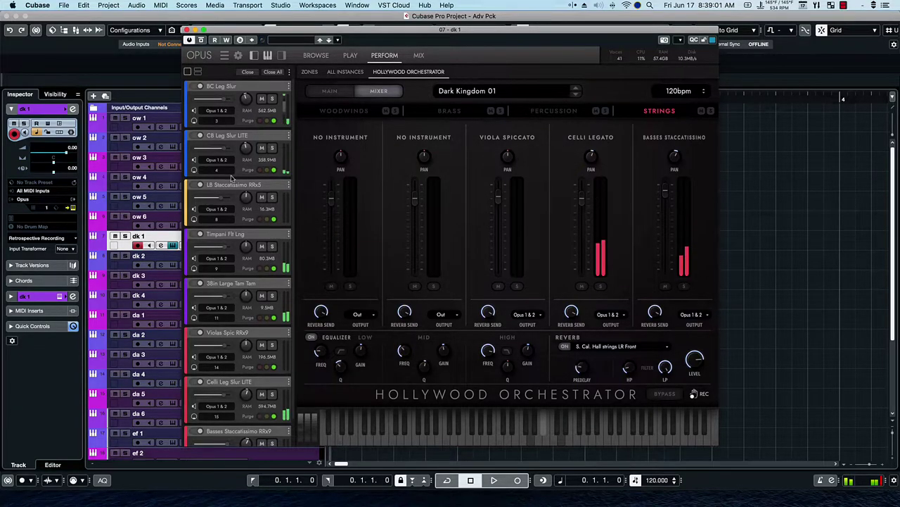
scroll(252, 183, "up", 2)
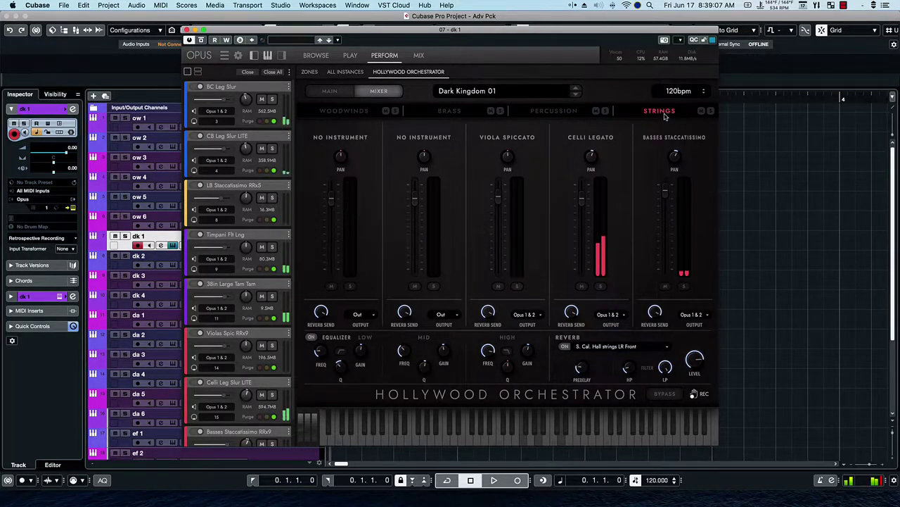
left_click(546, 114)
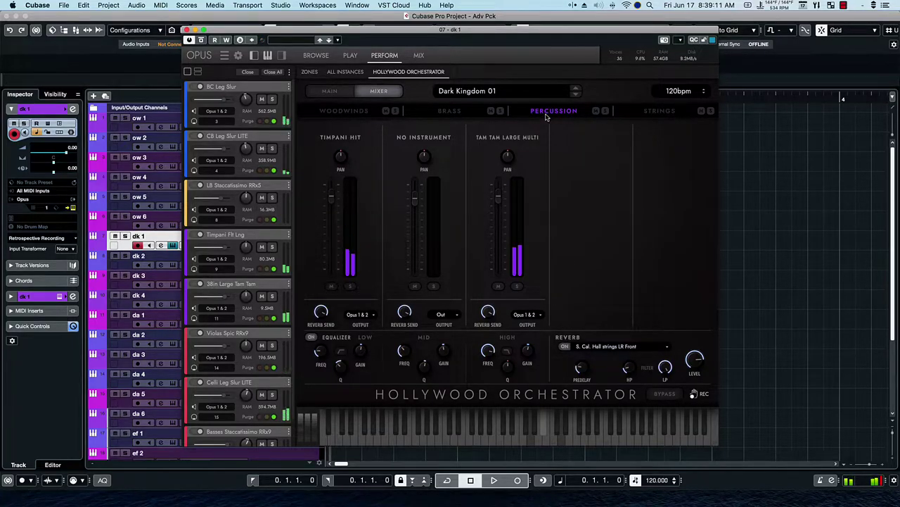
left_click(458, 113)
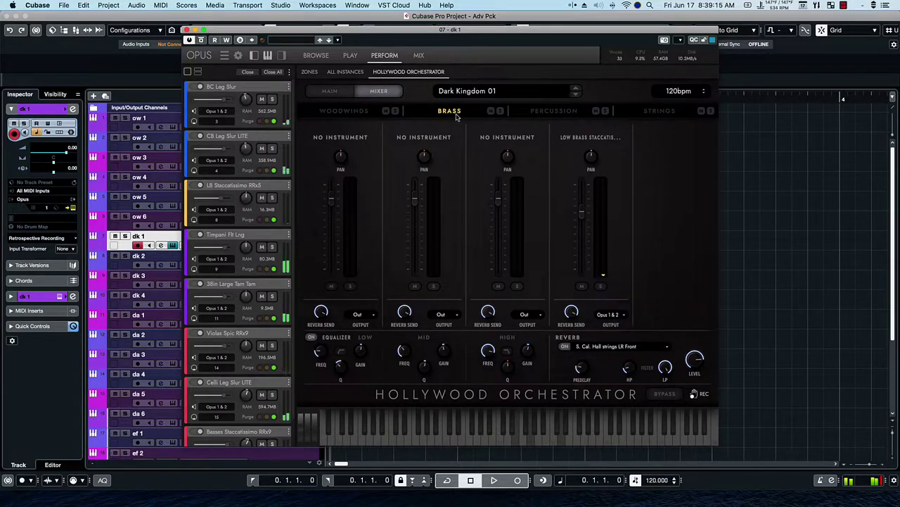
left_click(356, 114)
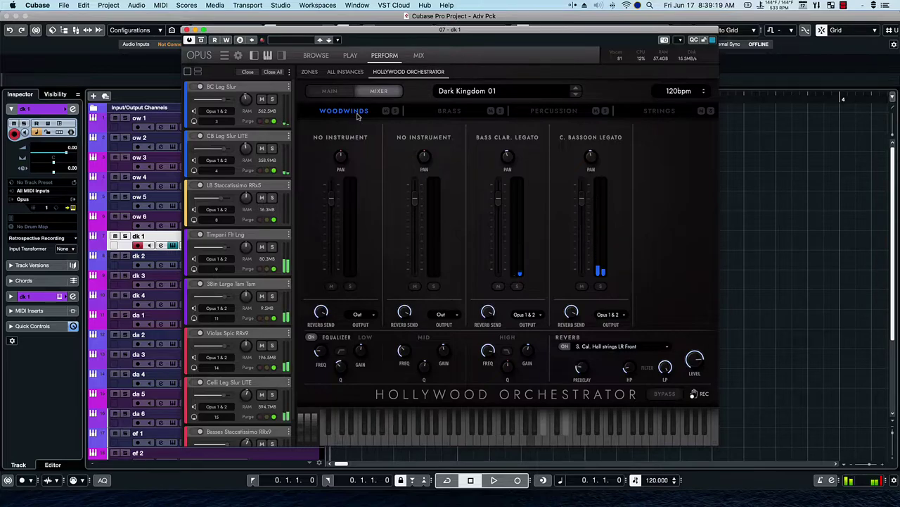
Step: With the woodwinds soloed for the adjustment, raise the bass clarinet level and set the contrabassoon to 5.3 dB
left_click(395, 111)
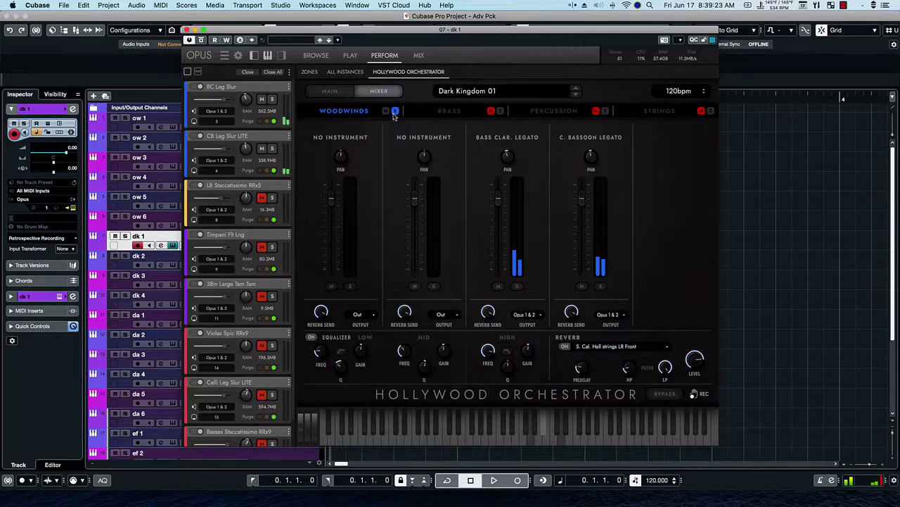
left_click_drag(496, 208, 499, 192)
left_click_drag(581, 203, 582, 195)
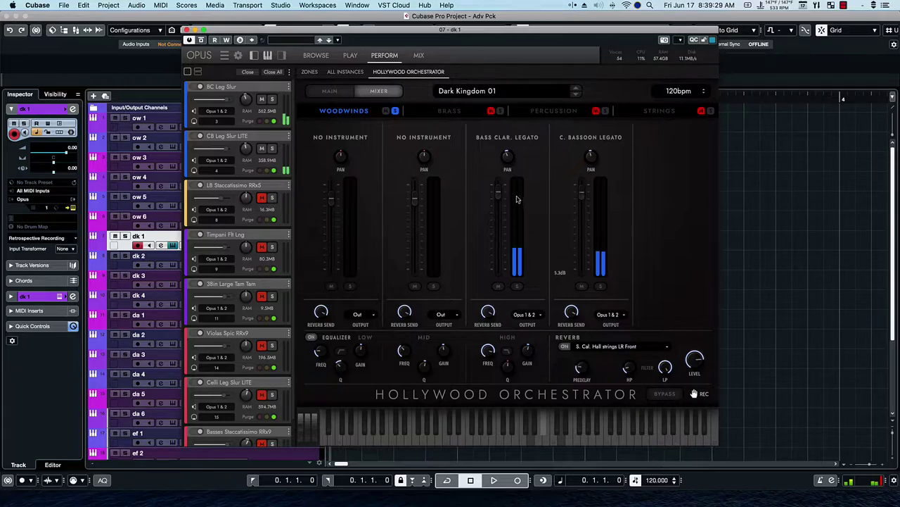
left_click_drag(499, 197, 499, 192)
left_click(394, 112)
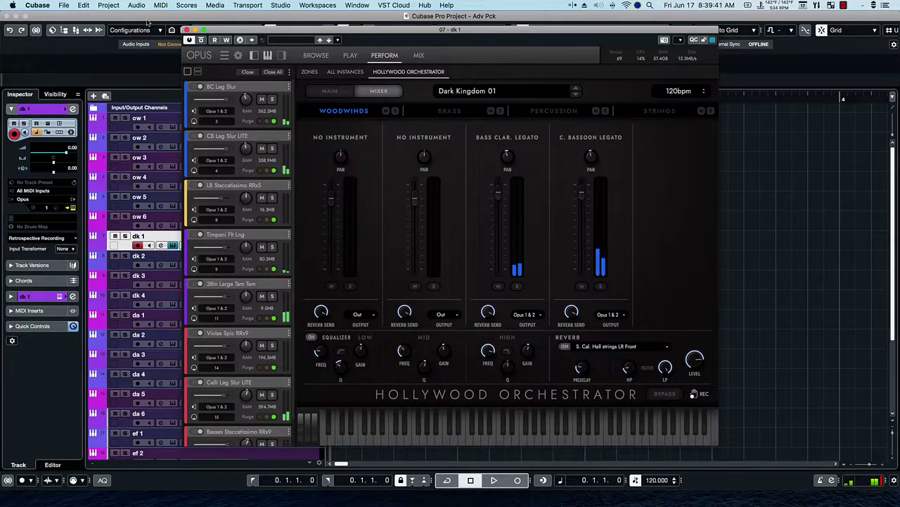
Step: Close the dk 1 instrument and open the instrument on track dk 2
left_click(186, 30)
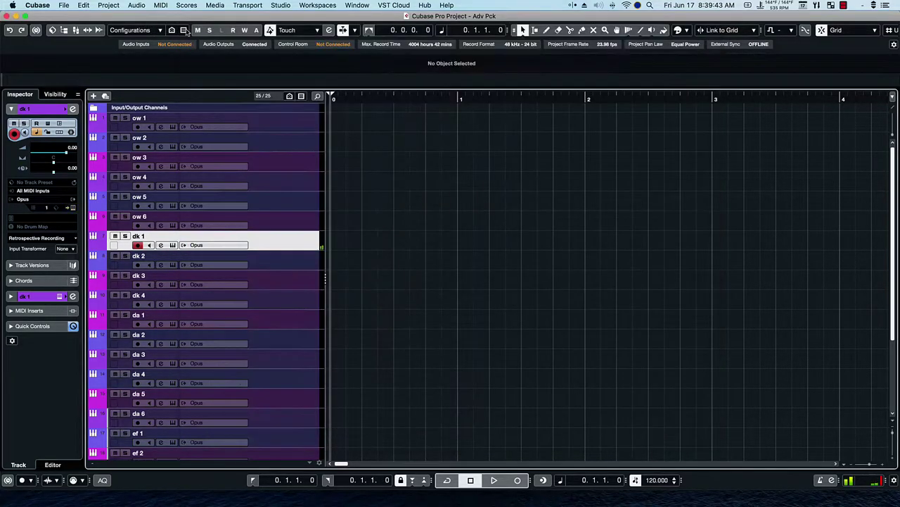
left_click(281, 264)
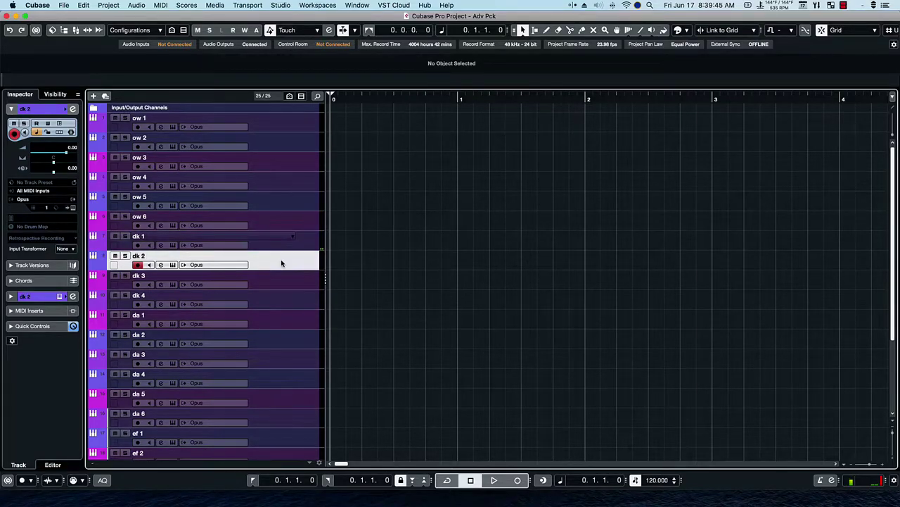
left_click(172, 263)
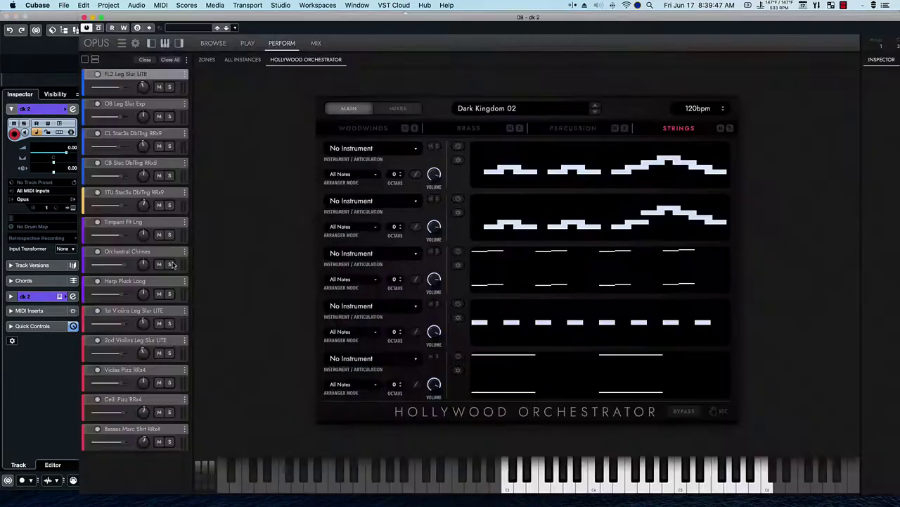
Step: Check the strings and percussion mixer channels of Dark Kingdom 02 and raise the solo tuba level in the brass section
left_click(391, 111)
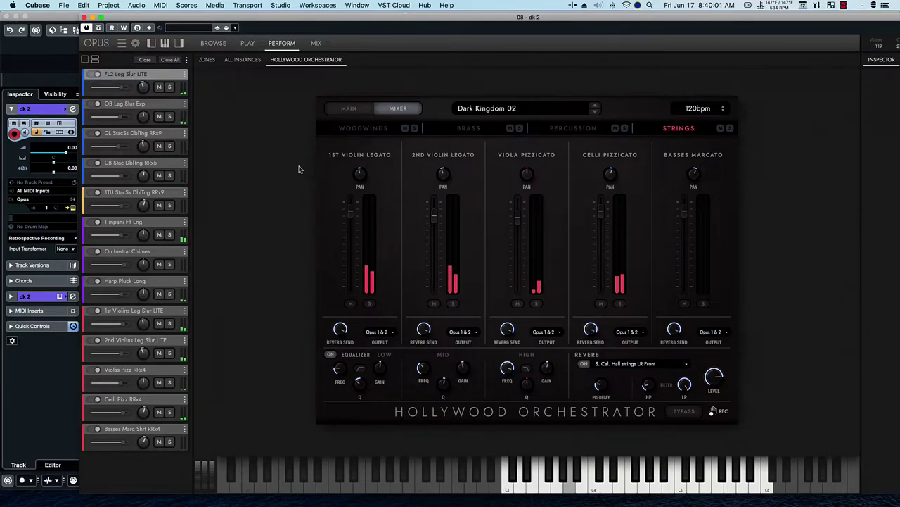
left_click(547, 130)
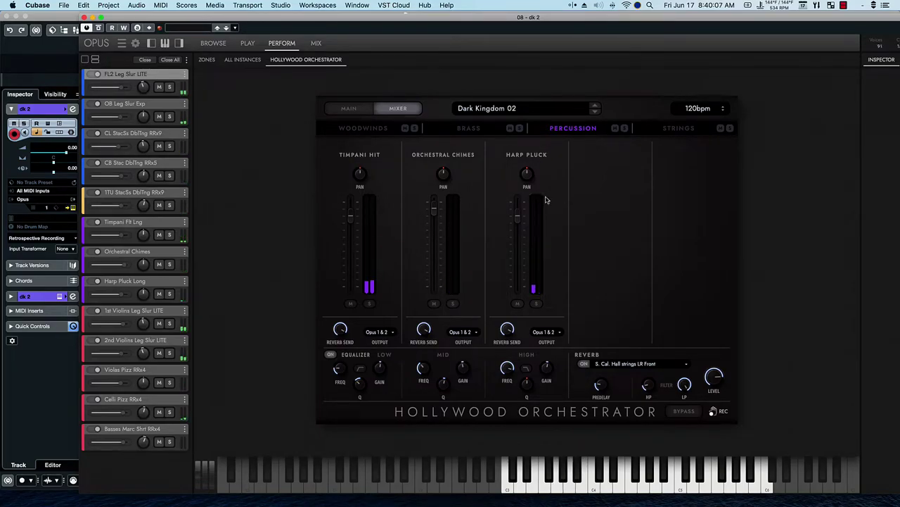
left_click(458, 131)
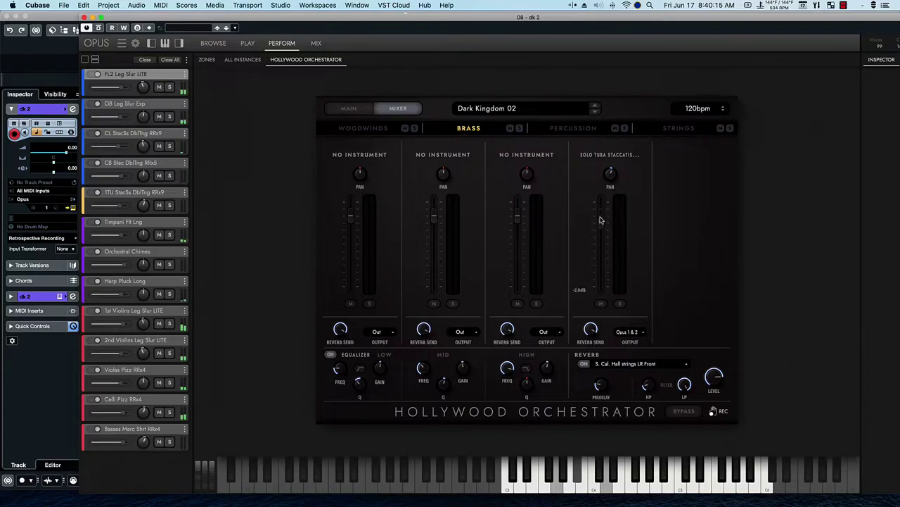
left_click_drag(600, 222, 600, 214)
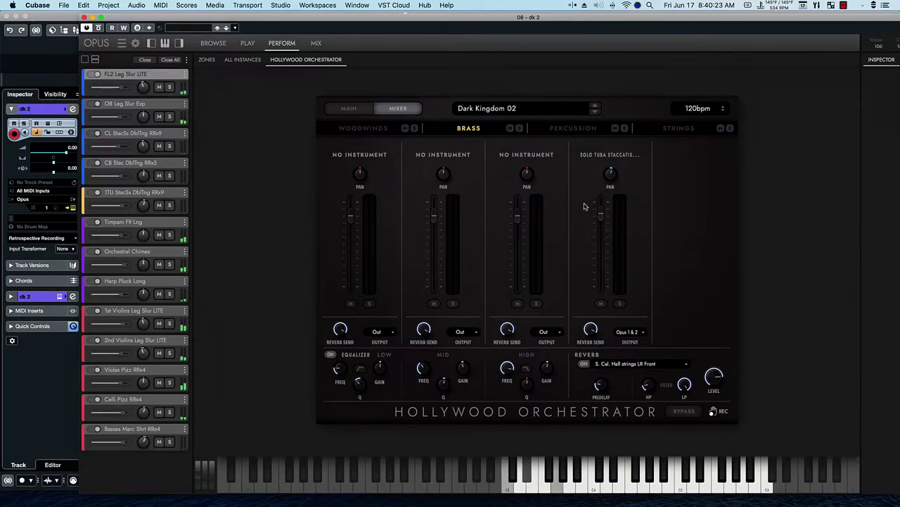
Step: Raise the solo tuba further while auditioning only the brass section, and end the brass solo
left_click(519, 128)
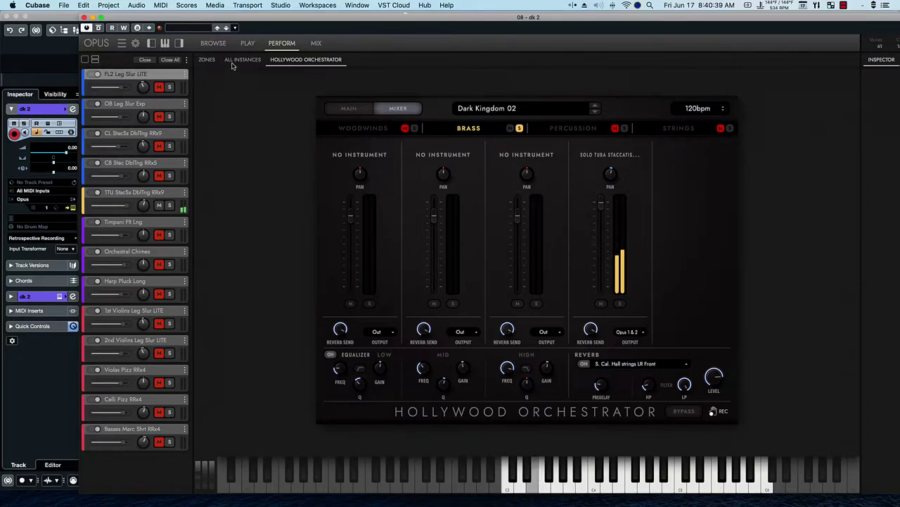
left_click(247, 44)
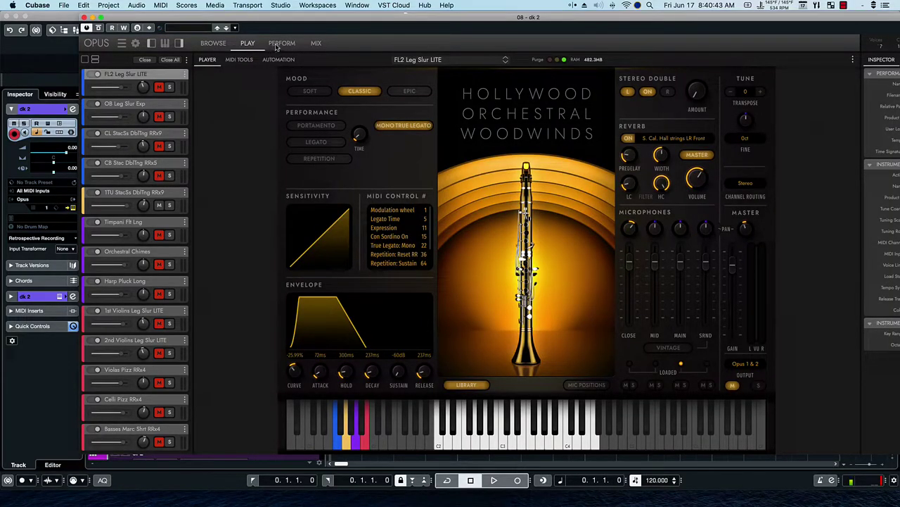
left_click(280, 43)
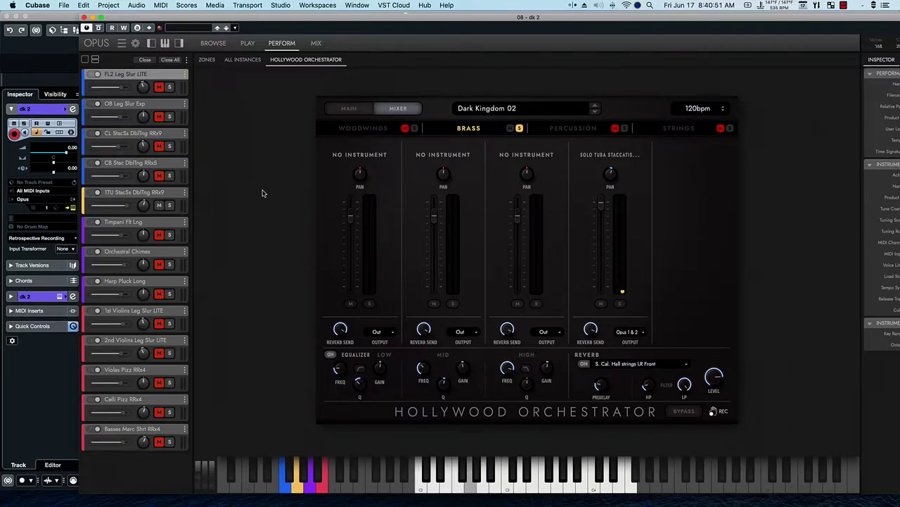
left_click(519, 129)
Step: With the woodwinds soloed for the adjustment, raise the clarinet, contrabassoon and oboe levels and set the flute to 2.7 dB
left_click(414, 128)
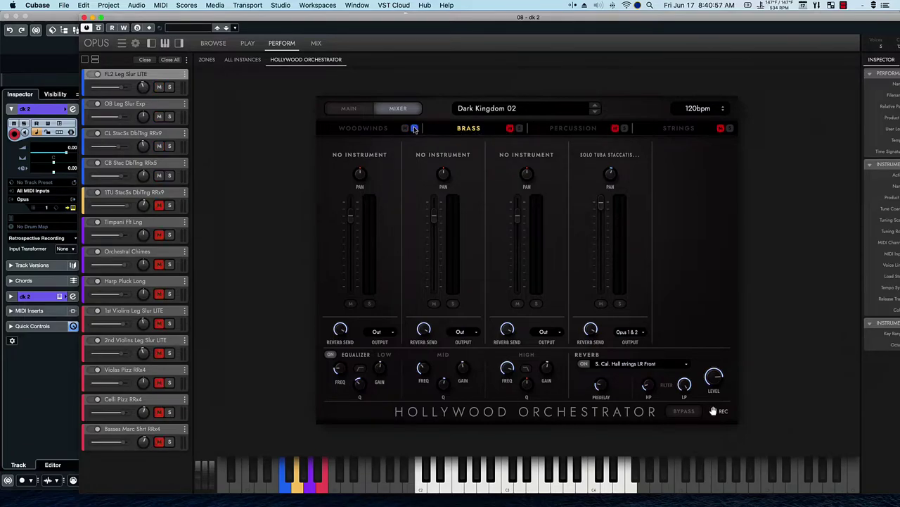
left_click(387, 128)
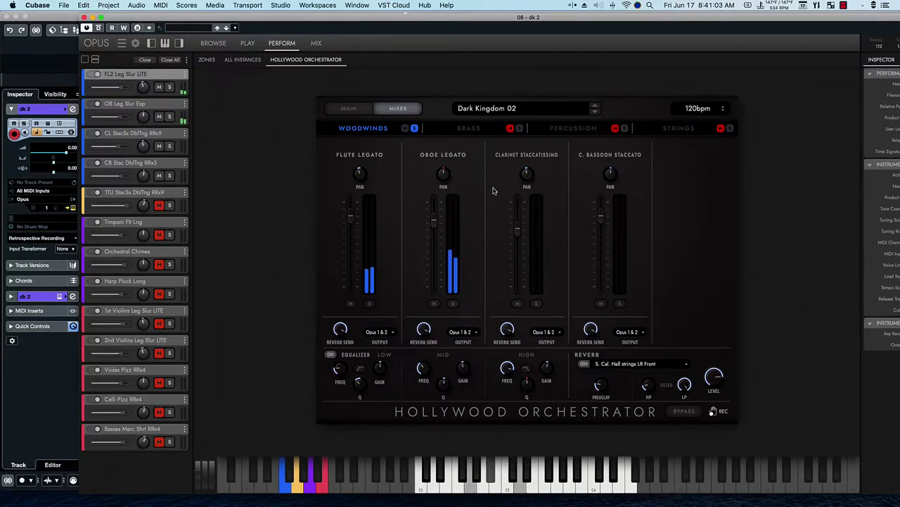
mouse_move(516, 224)
mouse_move(601, 210)
left_click_drag(434, 223, 432, 208)
mouse_move(348, 209)
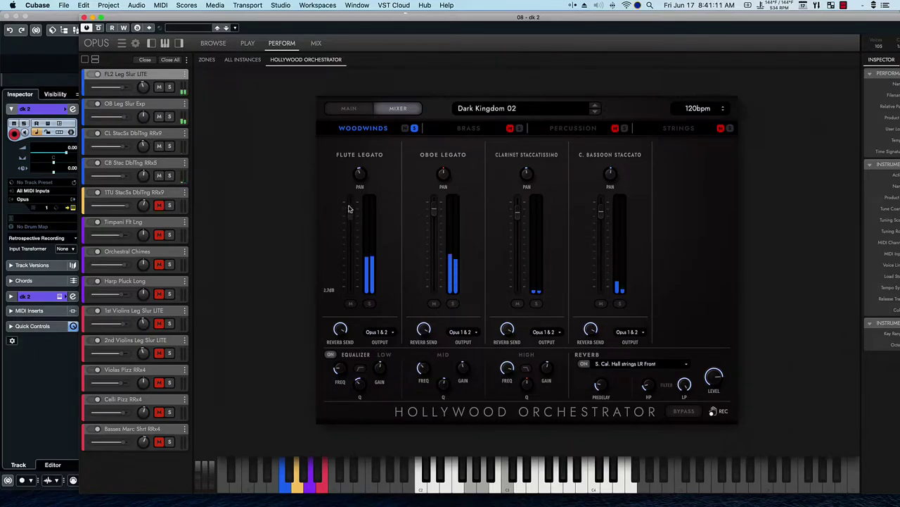
left_click(413, 128)
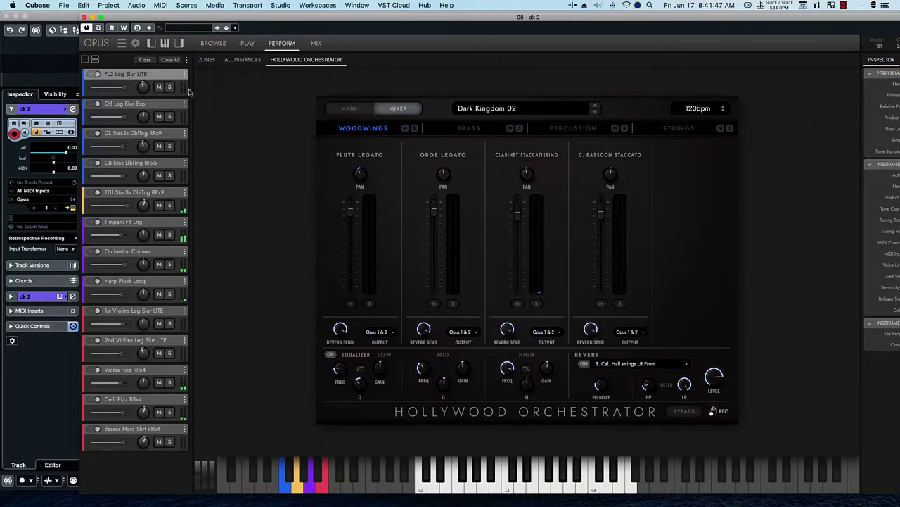
Step: Close the dk 2 instrument and open the instrument on track dk 3
left_click(84, 17)
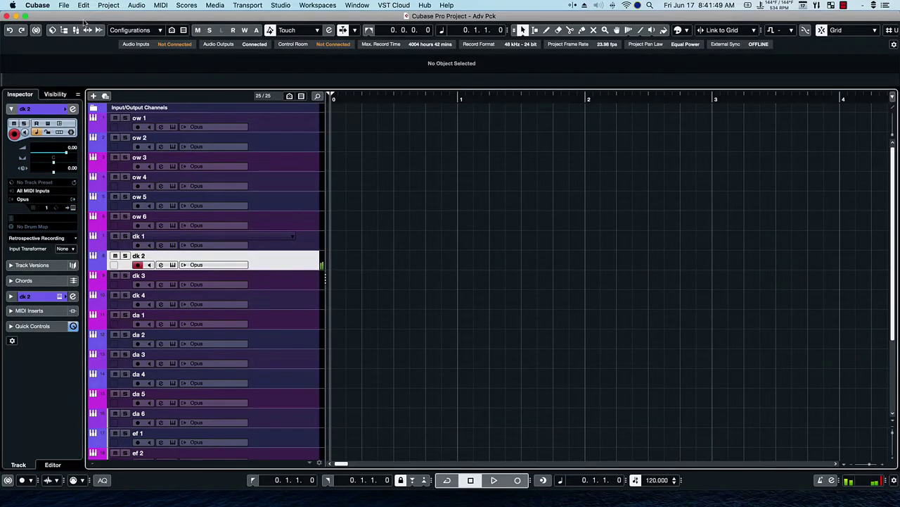
left_click(274, 289)
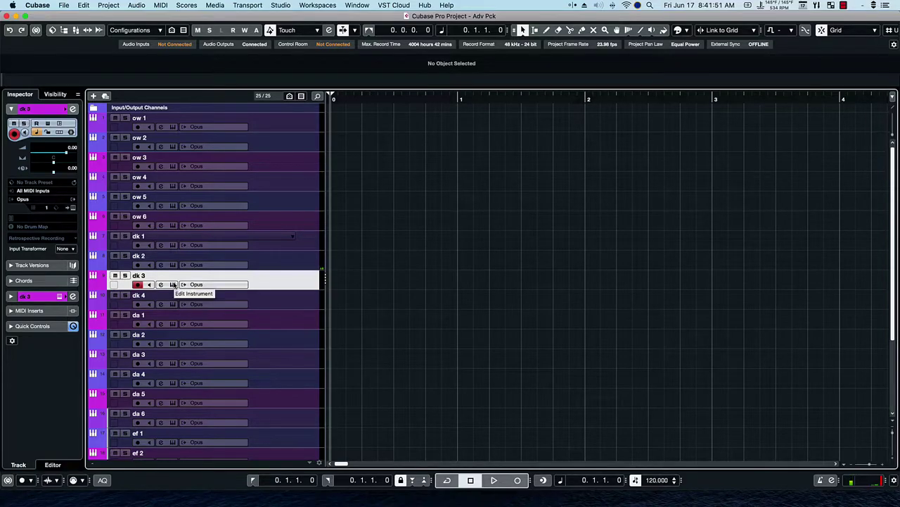
left_click(173, 284)
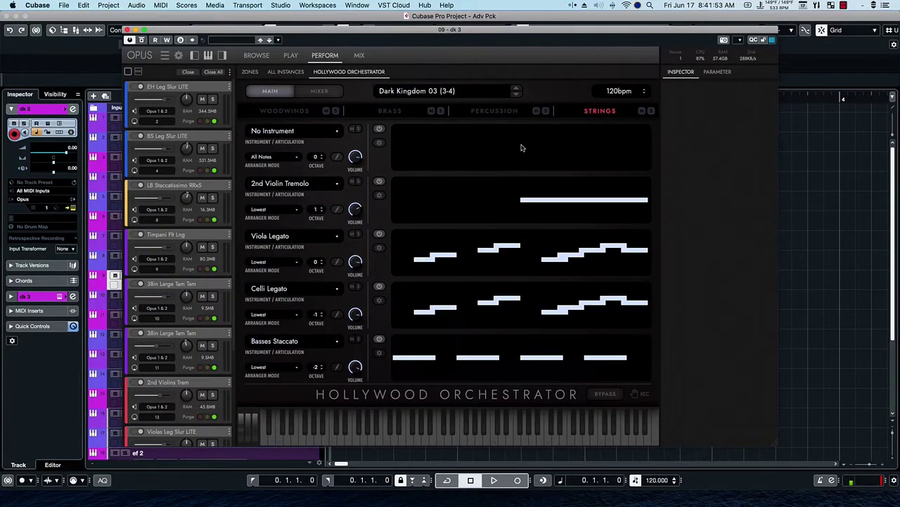
Step: Mute the percussion section of Dark Kingdom 03 and compare the percussion and strings mixer channels
left_click(319, 93)
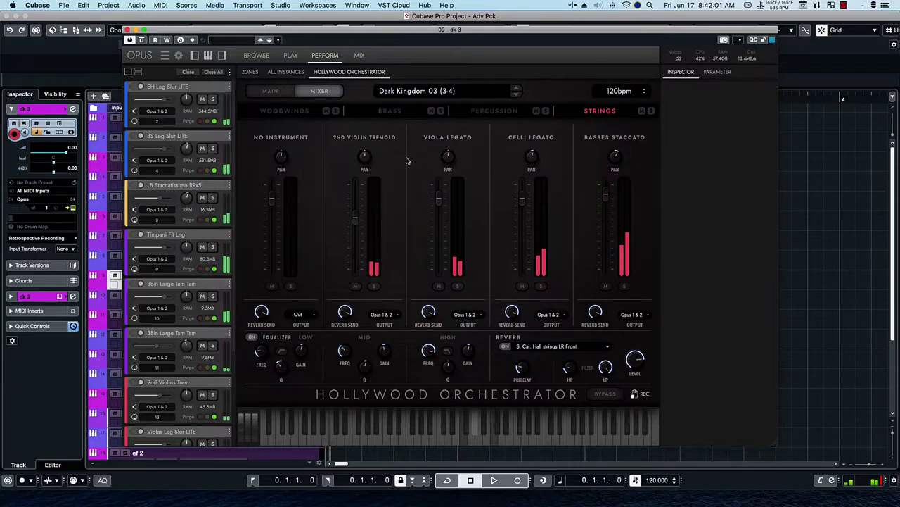
left_click(536, 111)
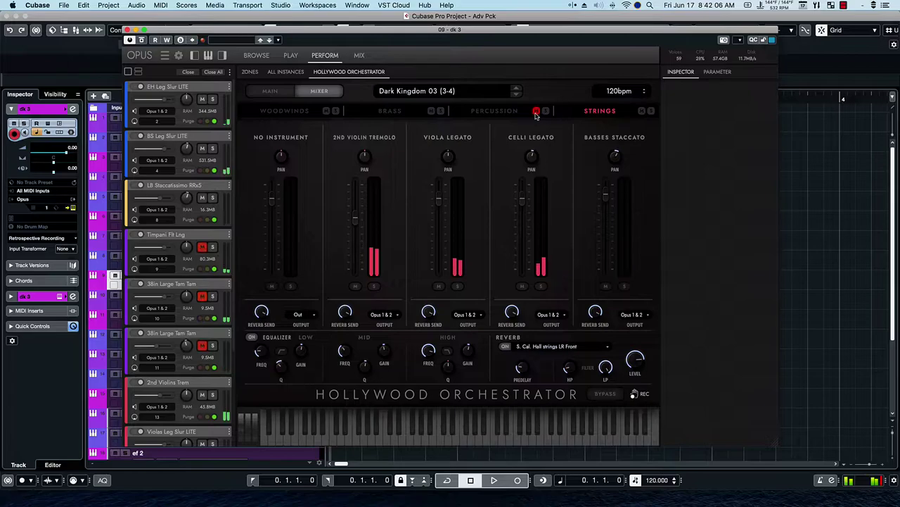
left_click(494, 113)
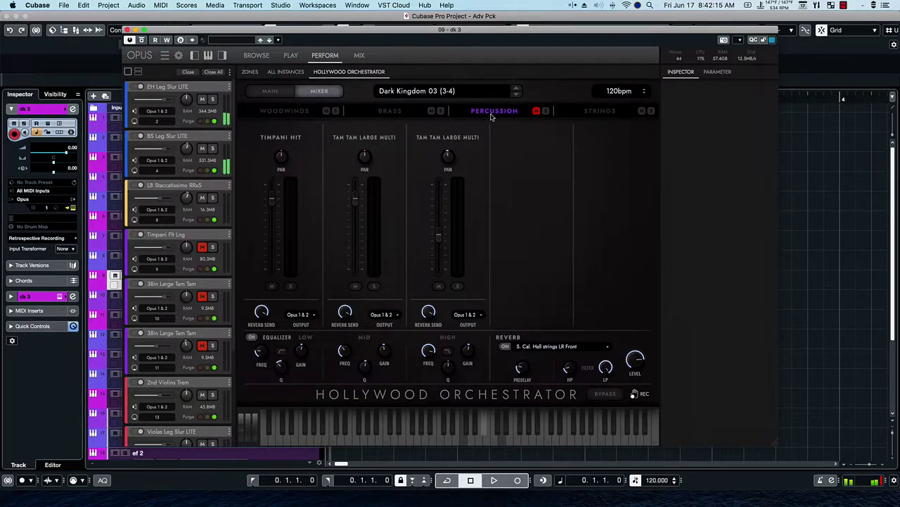
left_click(595, 111)
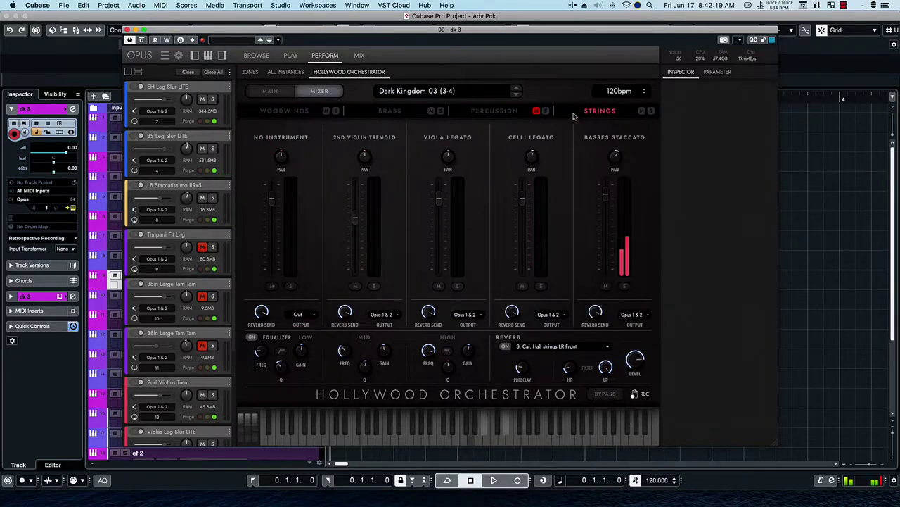
Step: Set the low brass staccatissimo level to -1.3 dB and close the dk 3 instrument after checking the woodwinds channels
left_click(394, 117)
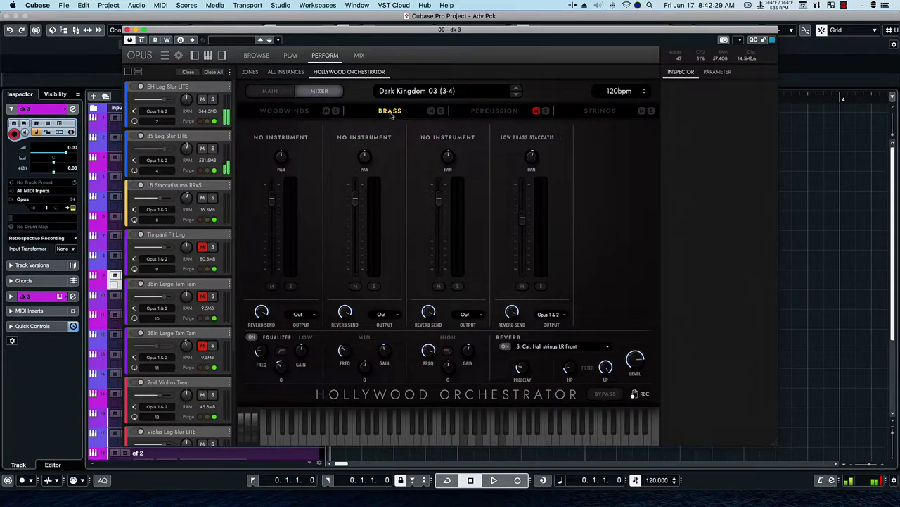
left_click_drag(524, 221, 522, 203)
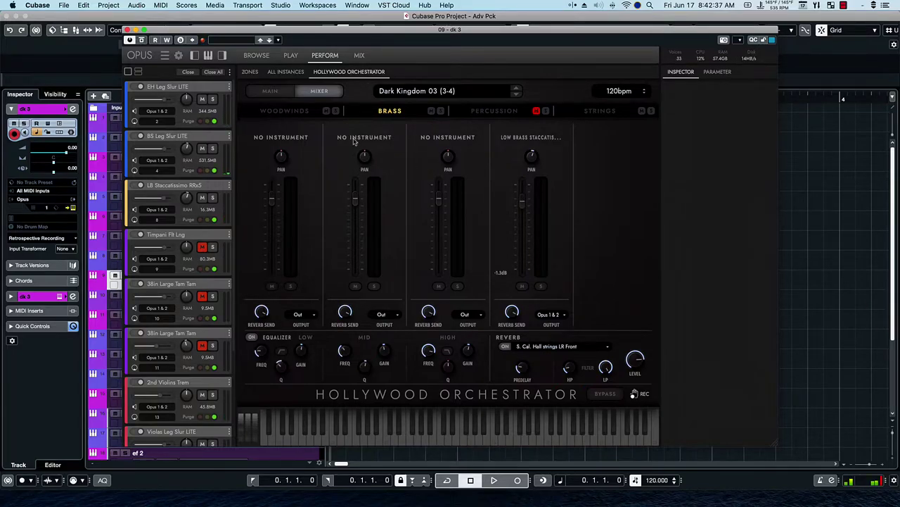
left_click(287, 115)
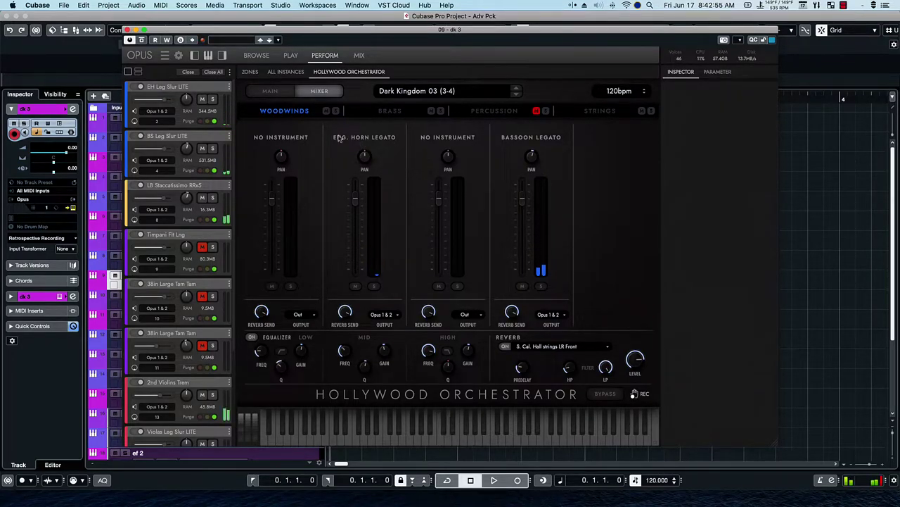
left_click(391, 113)
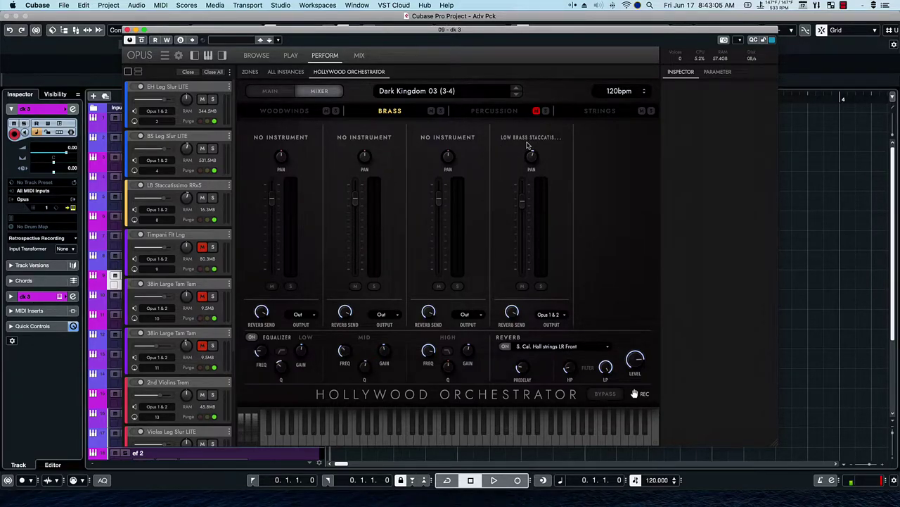
left_click(127, 30)
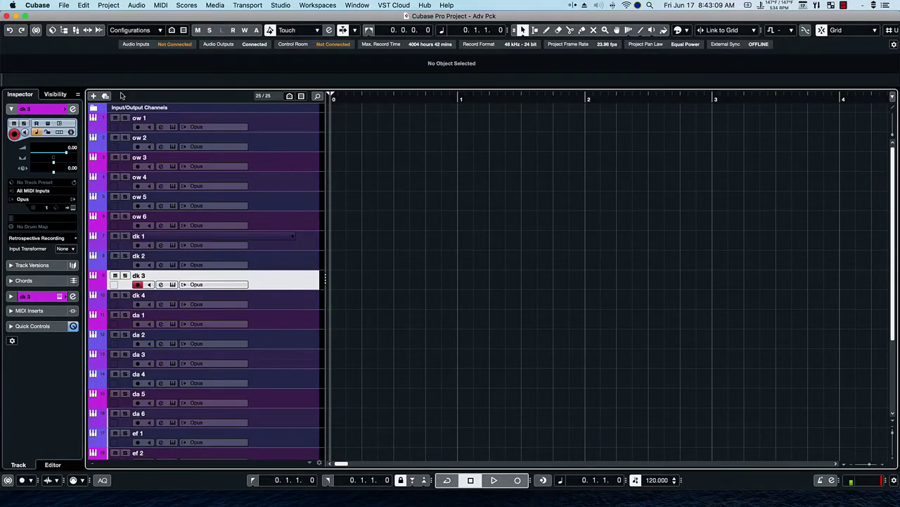
Step: Open the instrument on track dk 4 and audition its strings section in solo with the mixer shown
left_click(292, 307)
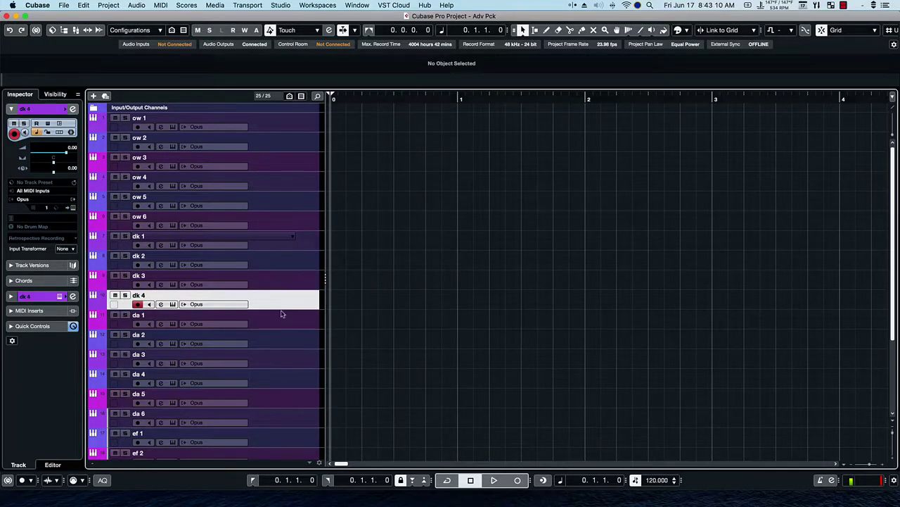
left_click(172, 305)
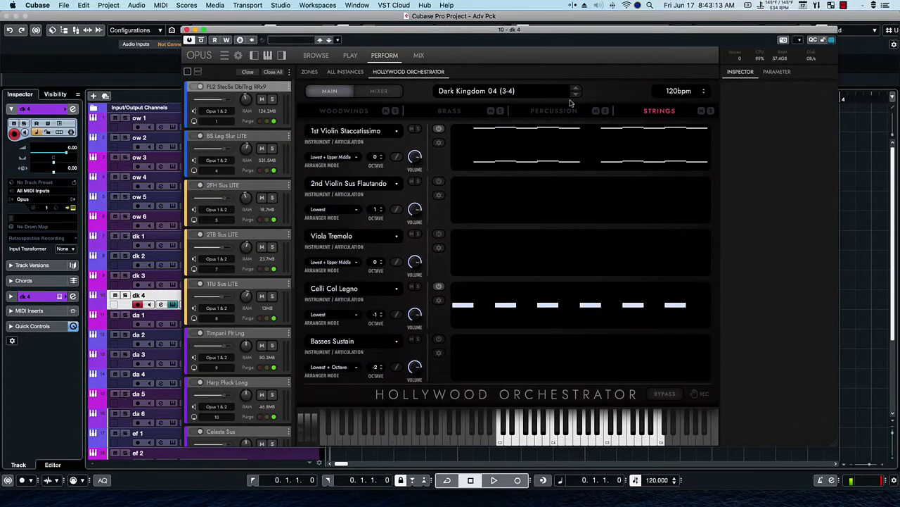
left_click(376, 91)
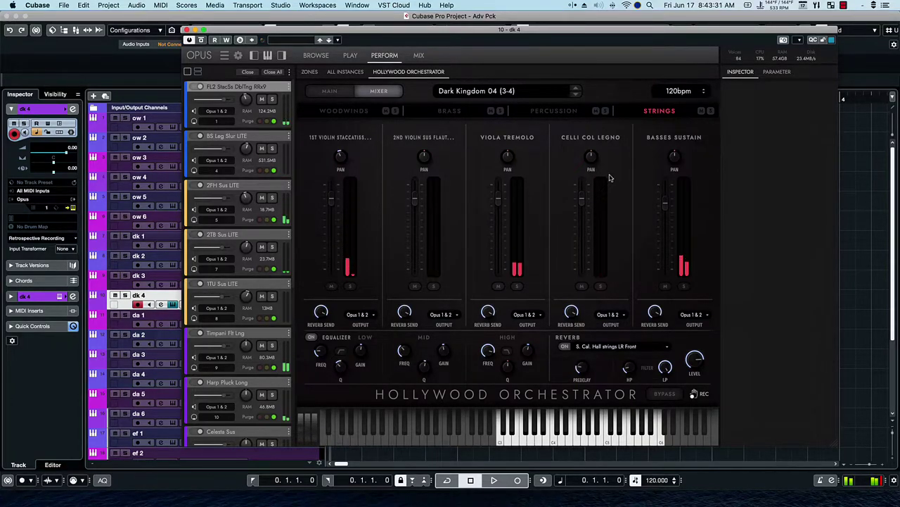
left_click(710, 111)
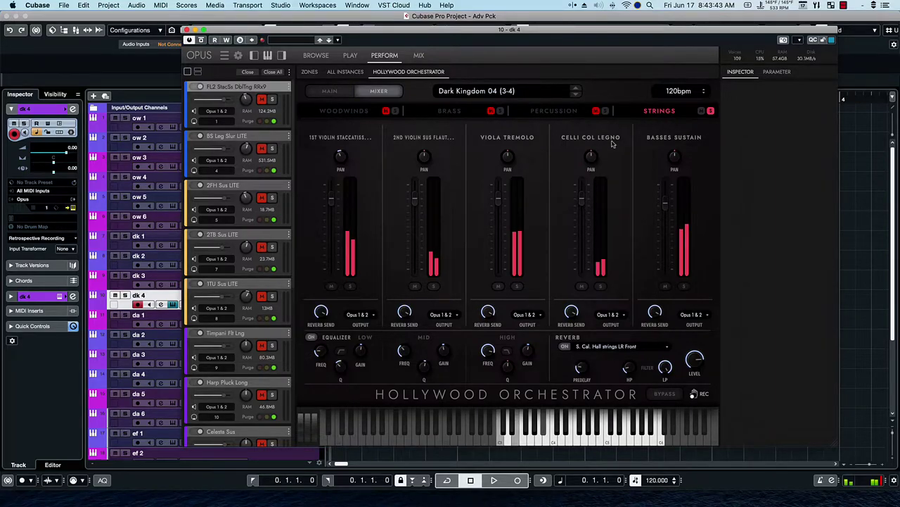
Step: With the percussion section of Dark Kingdom 04 soloed for the adjustment, set the timpani hit level to -4.6 dB
left_click(543, 114)
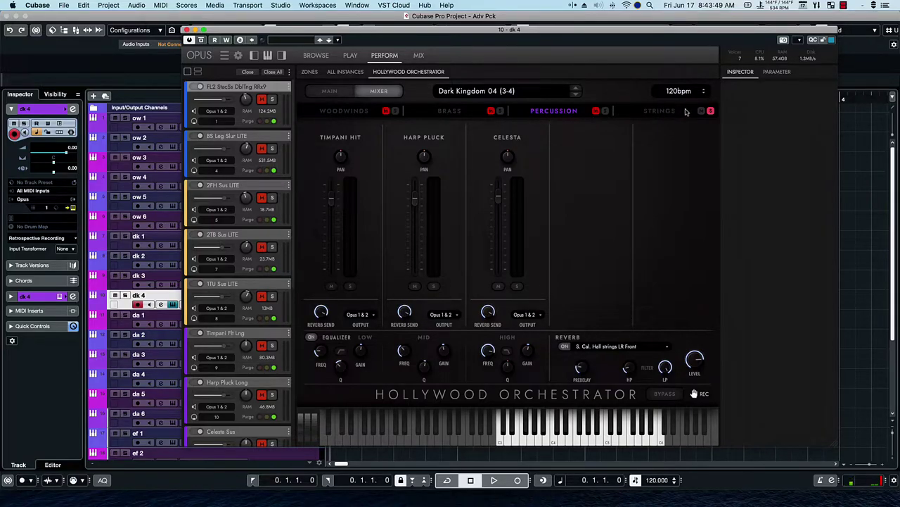
left_click(710, 112)
left_click(603, 112)
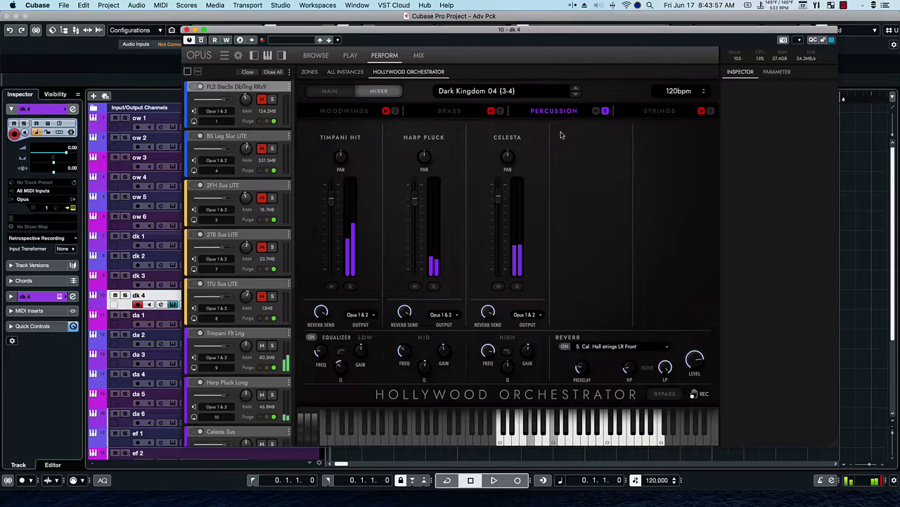
left_click_drag(327, 200, 328, 209)
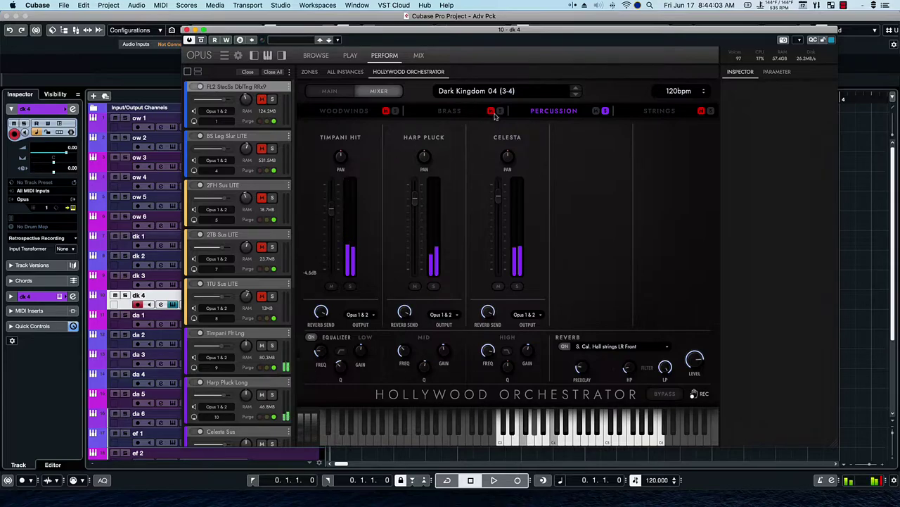
left_click(604, 111)
Step: With the brass soloed for the adjustment, set the solo tuba to -9.2 dB, lower 2TB Sustain and set 2FH Sustain to -5.9 dB
left_click(500, 111)
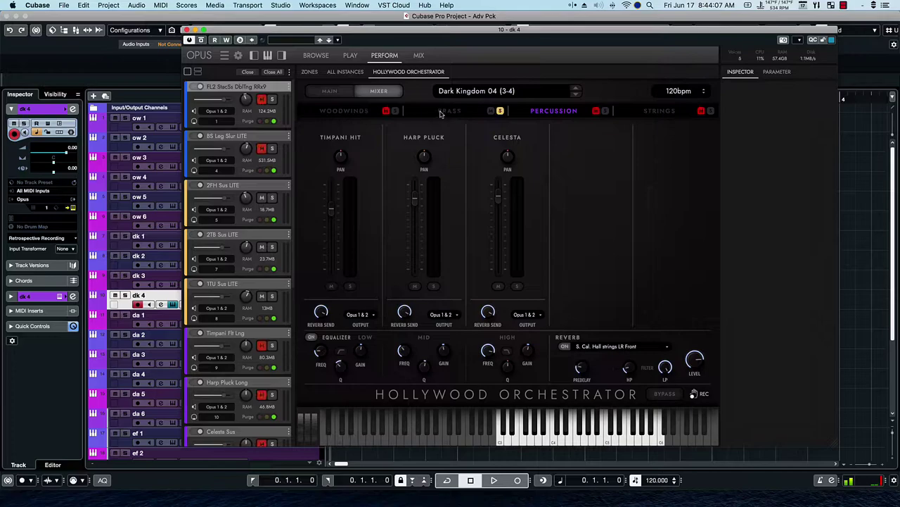
left_click(443, 111)
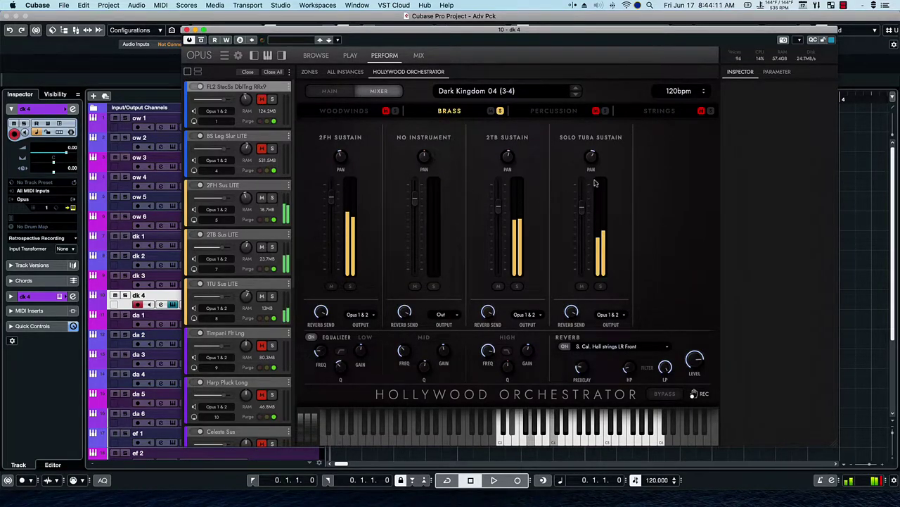
left_click_drag(581, 209, 582, 220)
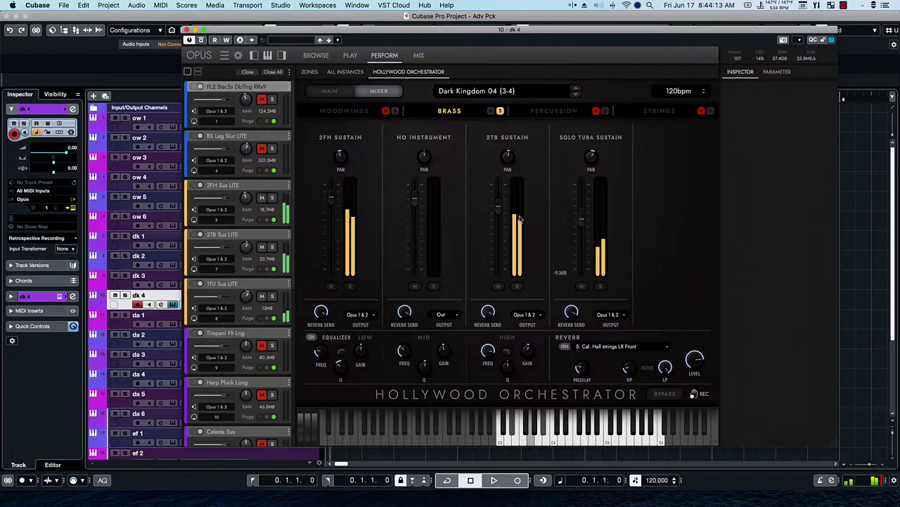
left_click_drag(500, 211, 500, 223)
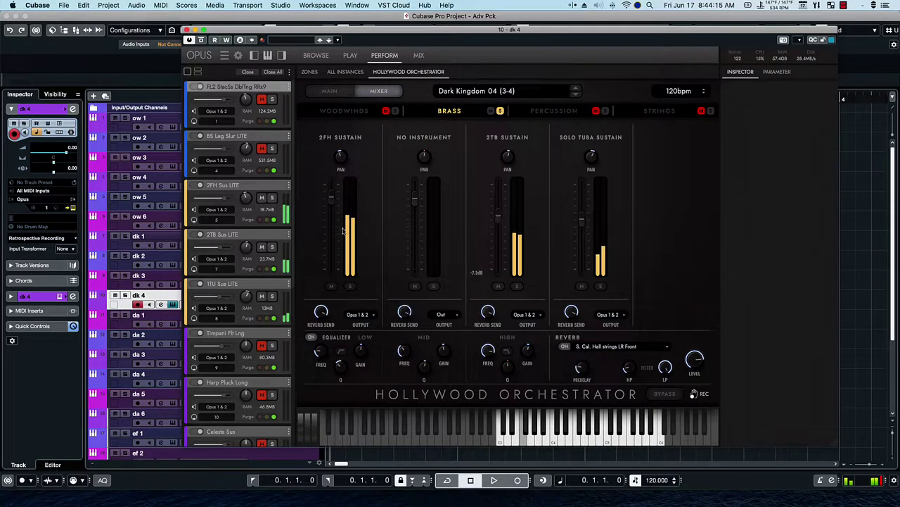
left_click_drag(331, 204, 332, 212)
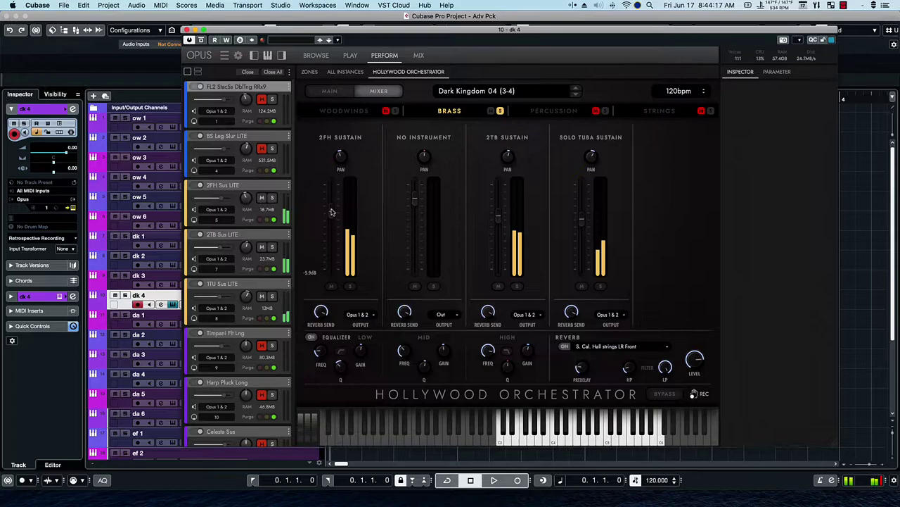
left_click(499, 111)
Step: Audition the woodwinds of Dark Kingdom 04 in solo and check the player page of the flute instrument
left_click(347, 112)
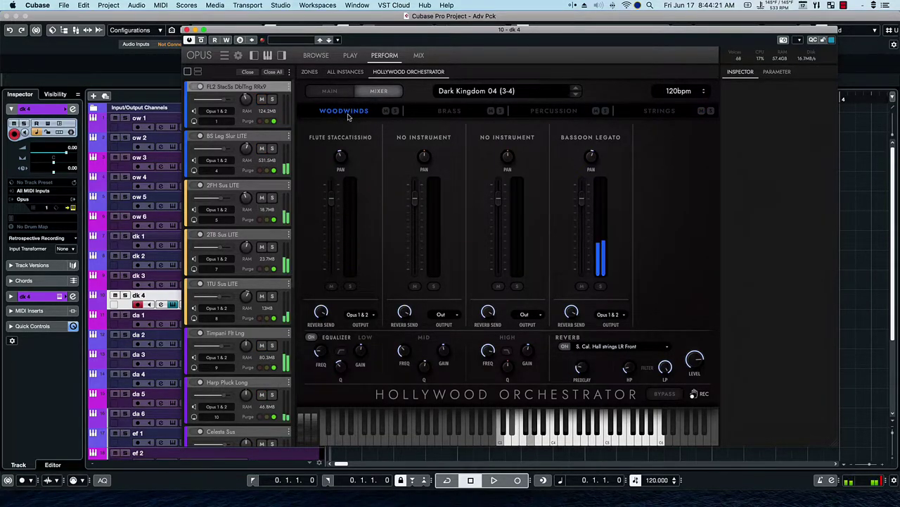
left_click(395, 111)
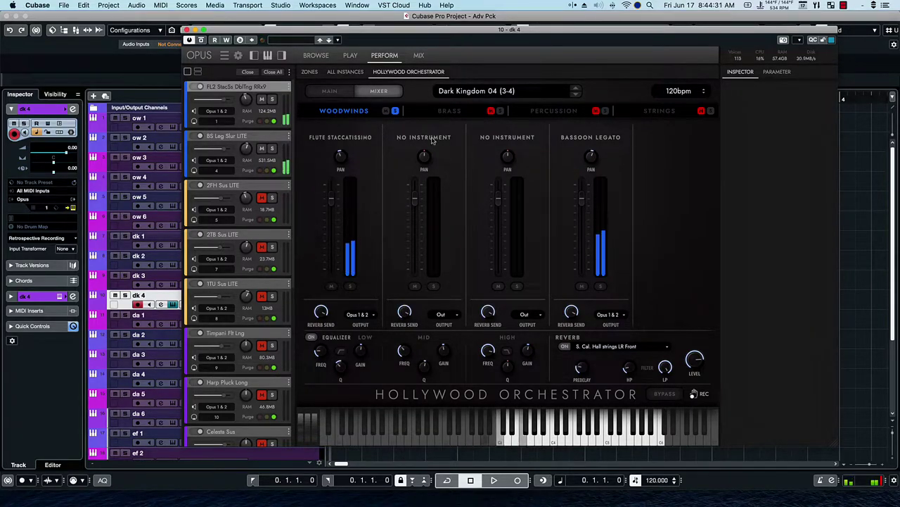
left_click(395, 112)
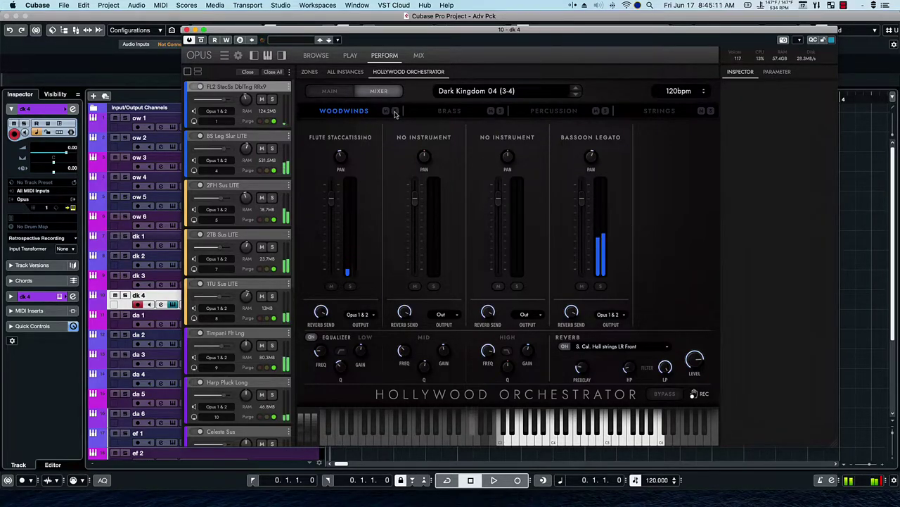
left_click(347, 57)
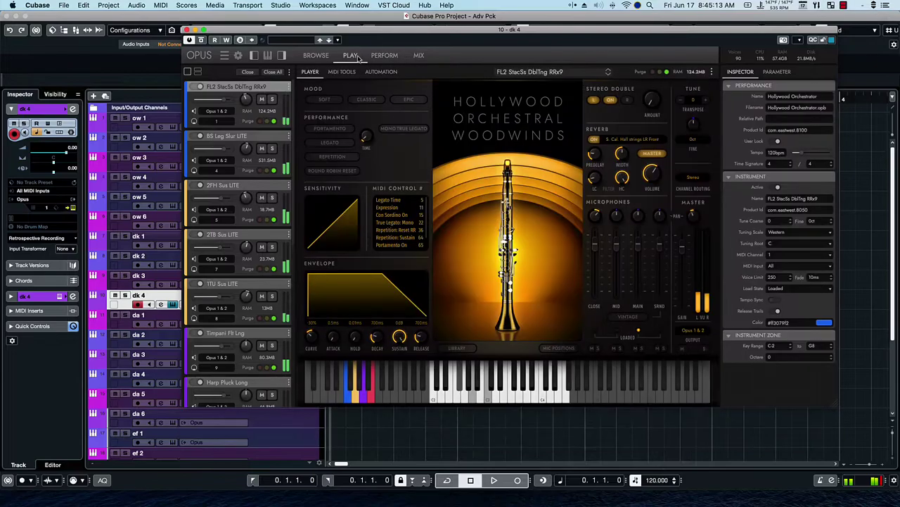
left_click(386, 56)
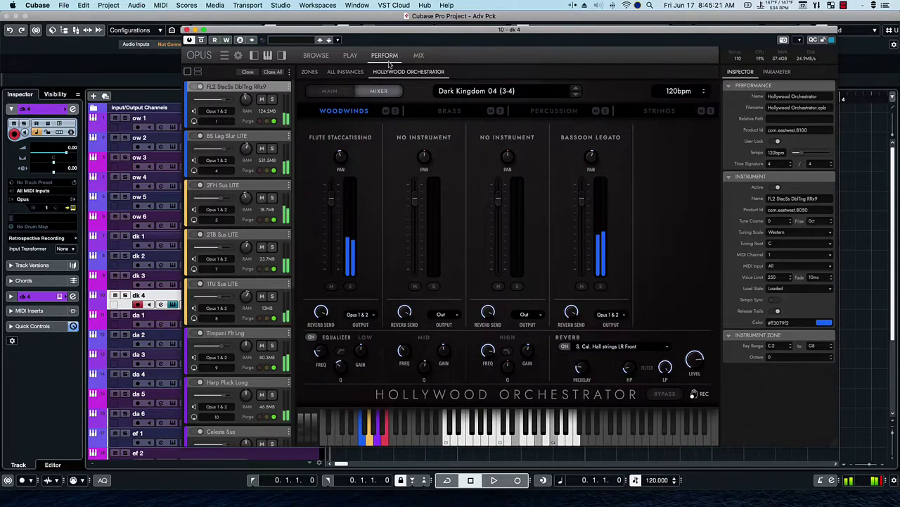
Step: Close the dk 4 instrument and open the one on track da 1 with its mixer shown
left_click(187, 29)
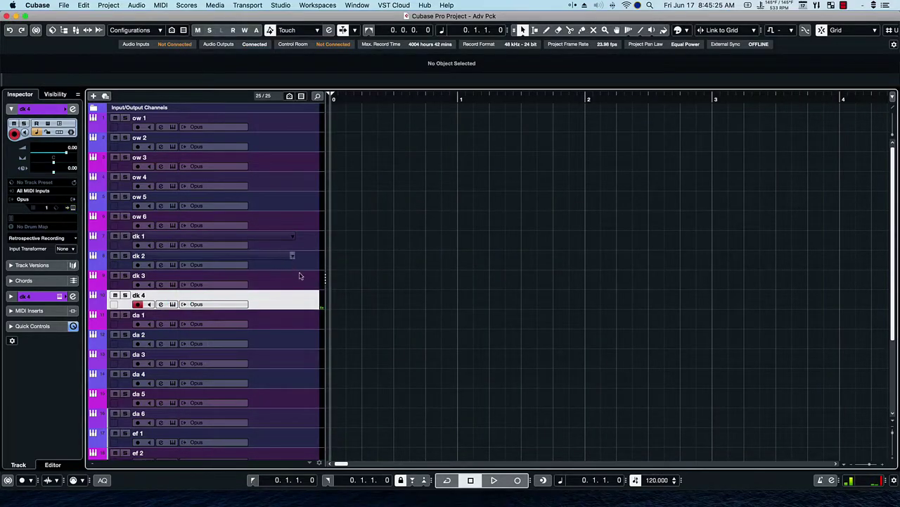
left_click(279, 324)
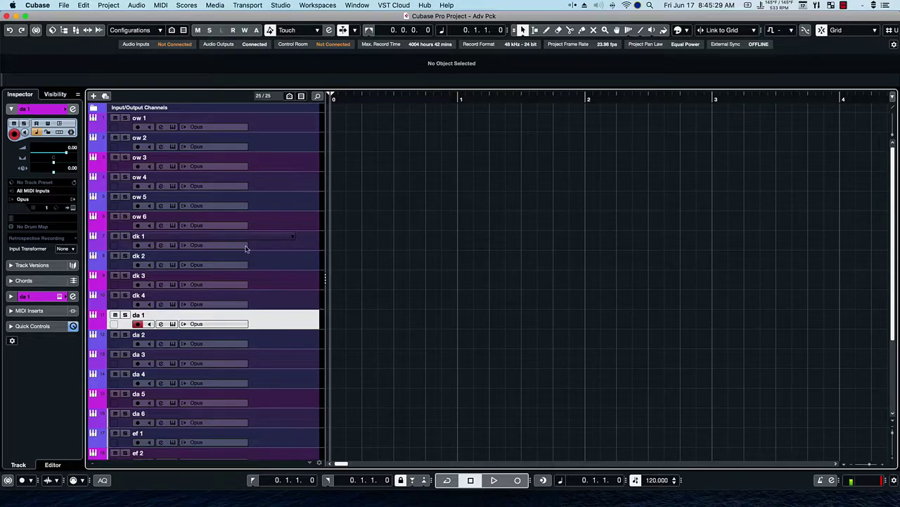
left_click(172, 324)
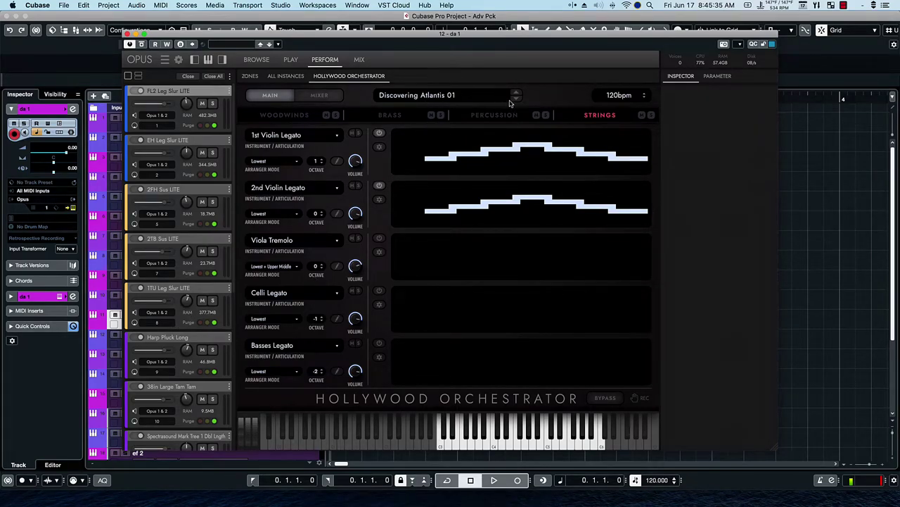
left_click(320, 96)
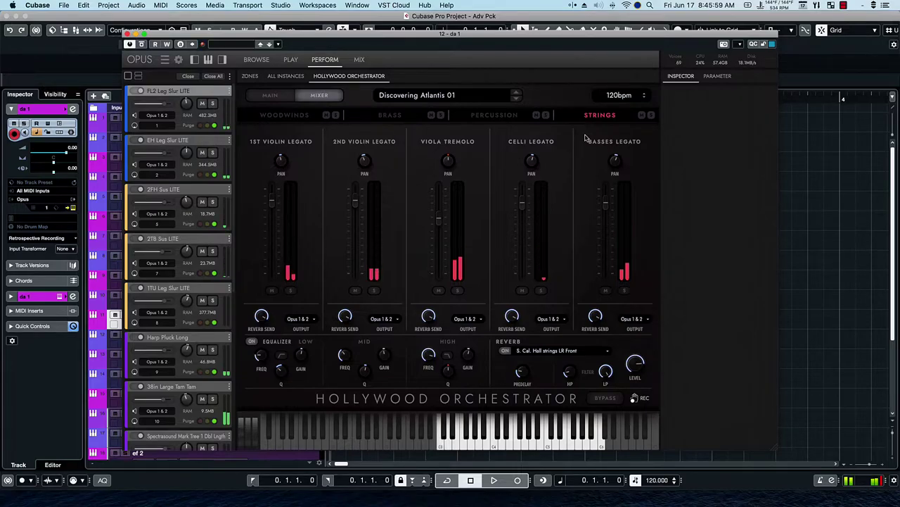
Step: Check the player page of Discovering Atlantis 01 and audition its strings section in solo
left_click(292, 60)
left_click(323, 61)
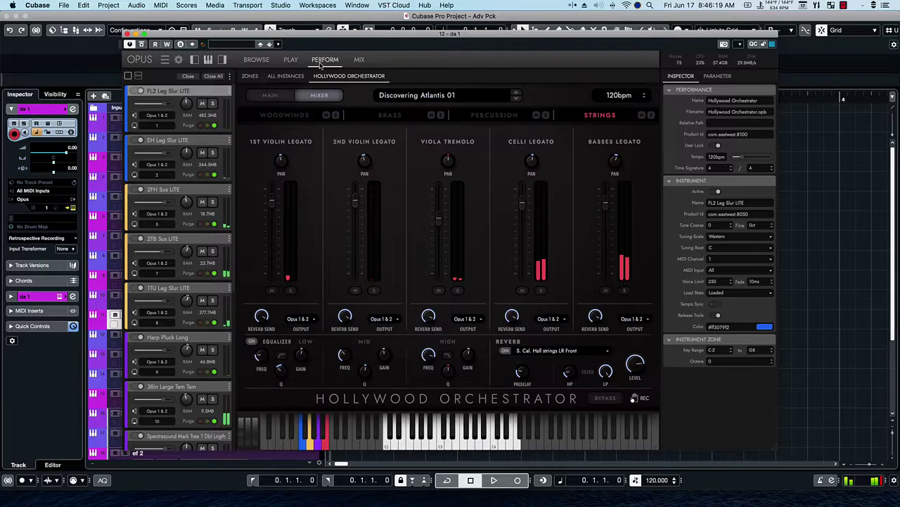
left_click(651, 117)
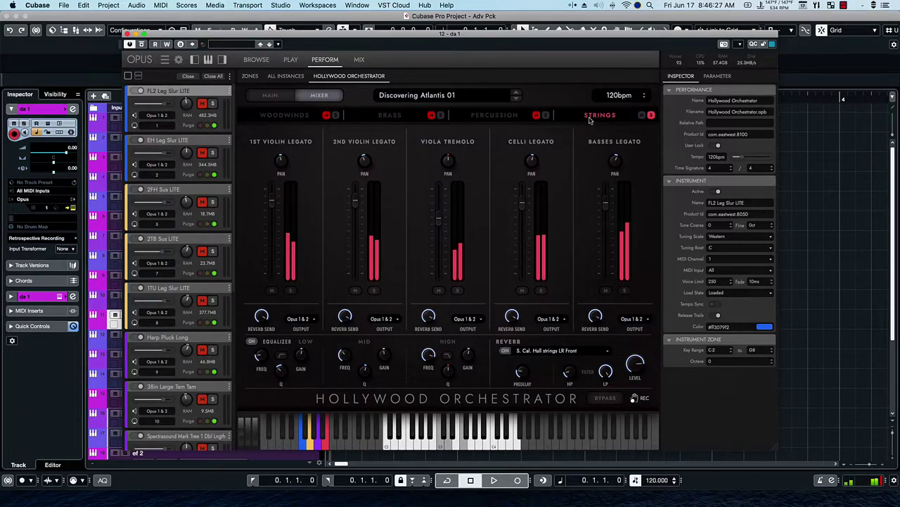
left_click(650, 116)
Step: With the percussion soloed for the adjustment, set the Tam Tam Large Multi level to -11.8 dB and mute that channel
left_click(545, 114)
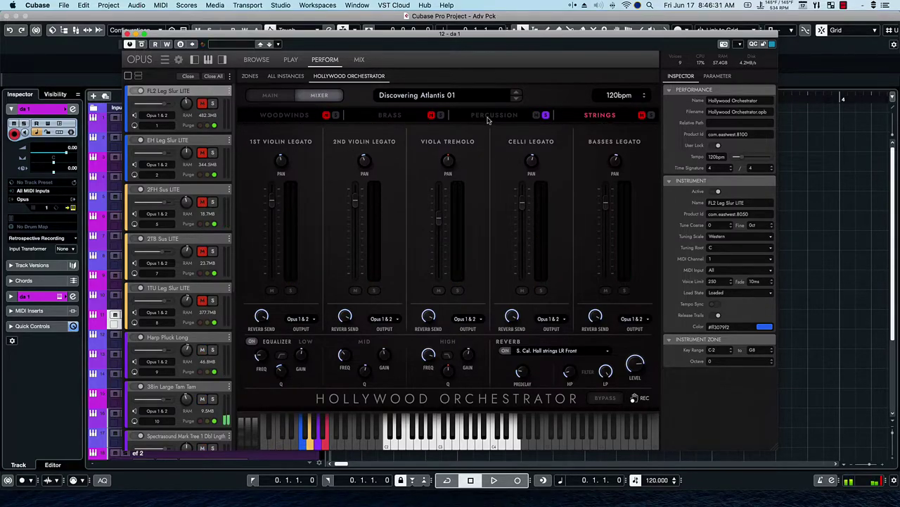
left_click(489, 118)
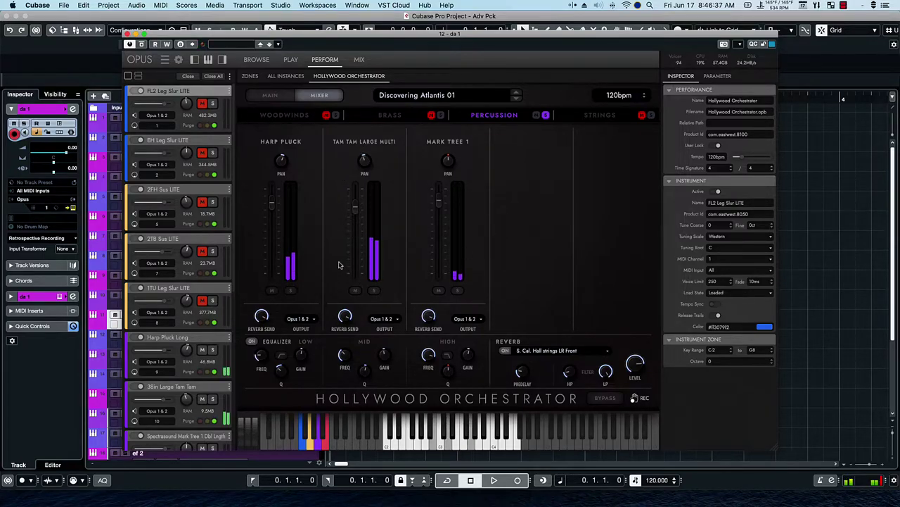
left_click_drag(357, 217, 356, 232)
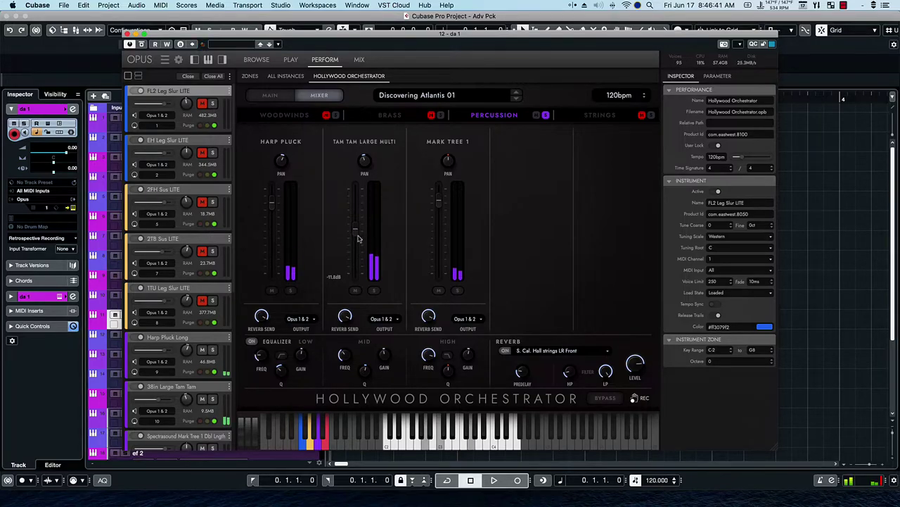
left_click(356, 290)
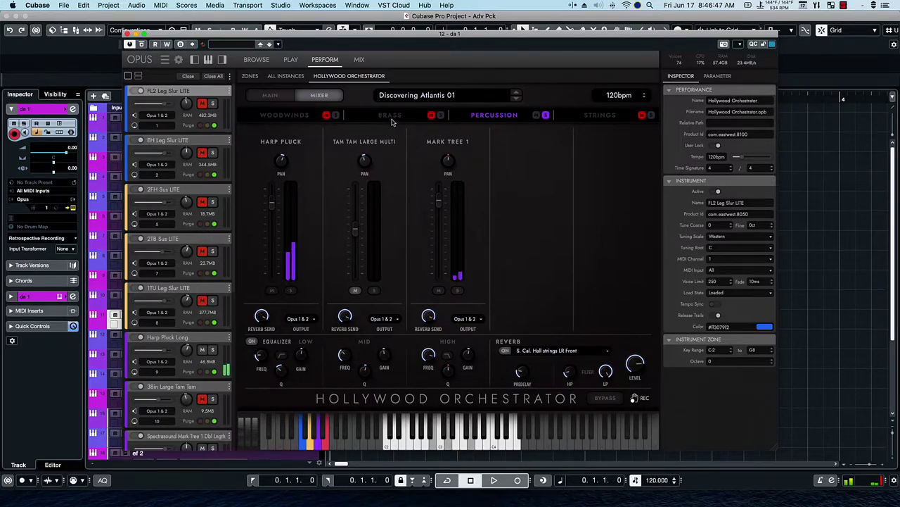
left_click(546, 115)
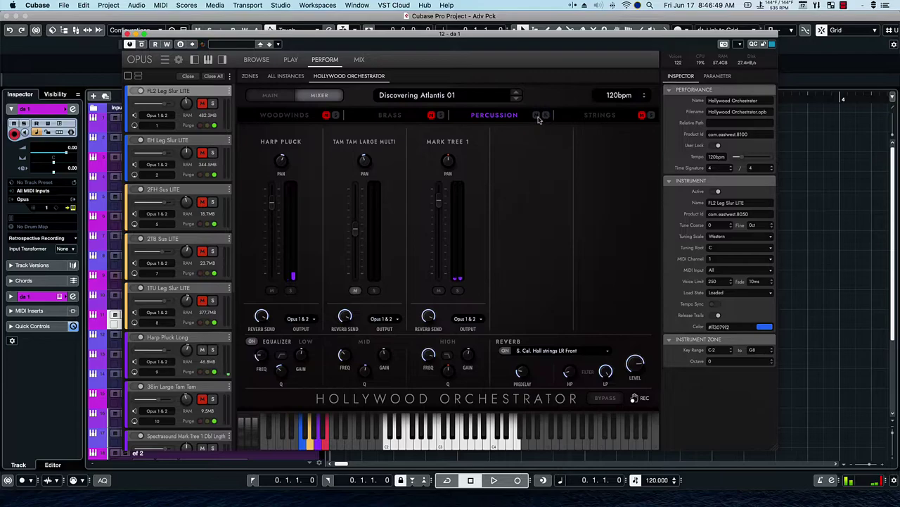
Step: Audition the brass section of Discovering Atlantis 01 in solo and examine its mixer channels
left_click(441, 115)
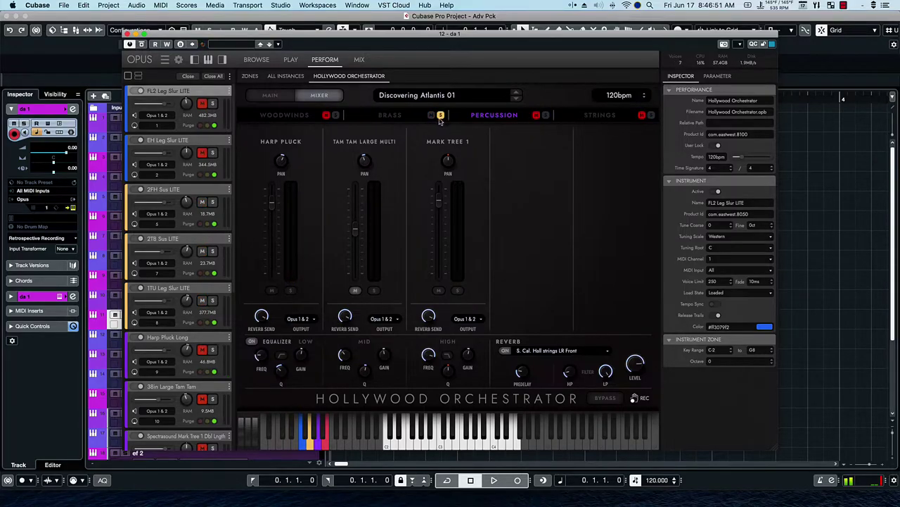
left_click(385, 119)
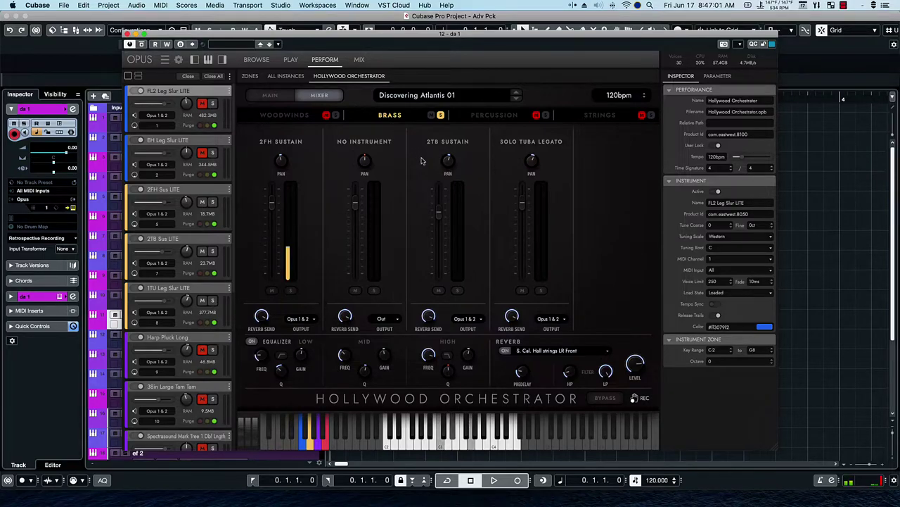
left_click(441, 116)
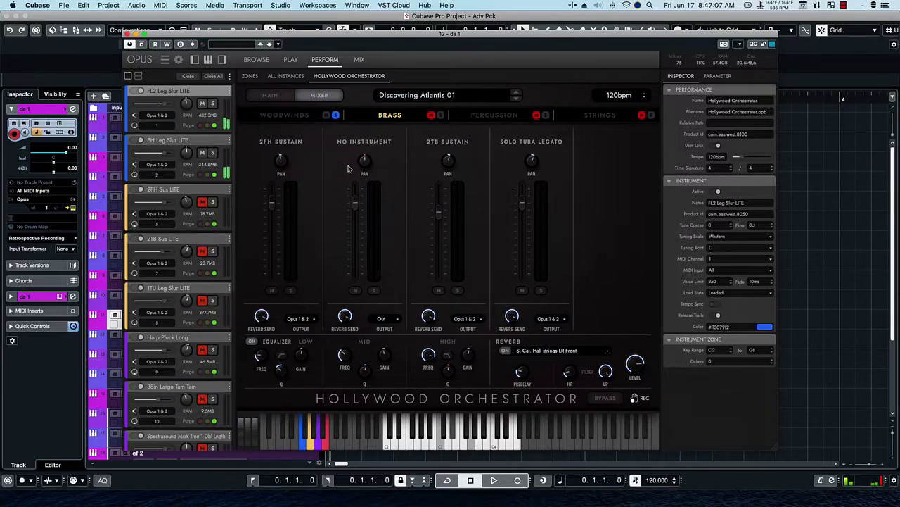
Step: Raise the flute legato level slightly while the woodwinds are soloed, and restore playback of all sections
left_click(288, 117)
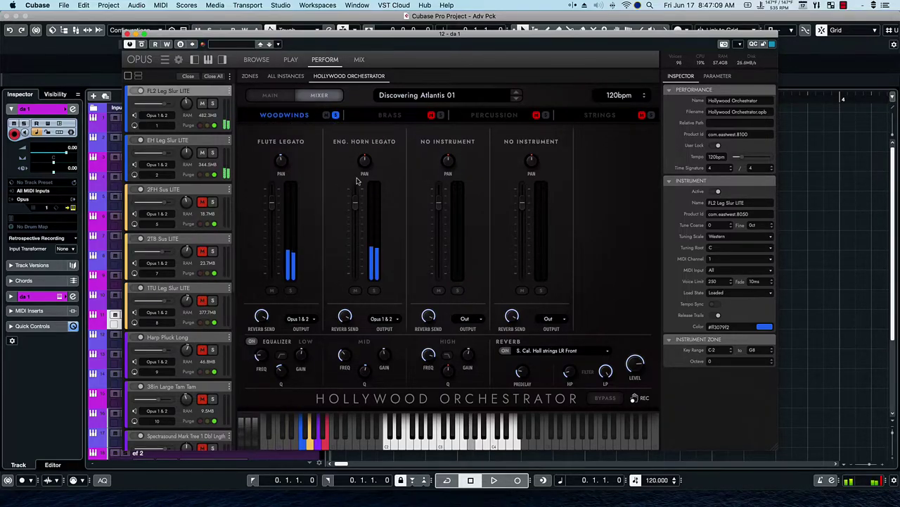
mouse_move(354, 208)
left_click_drag(275, 210, 274, 196)
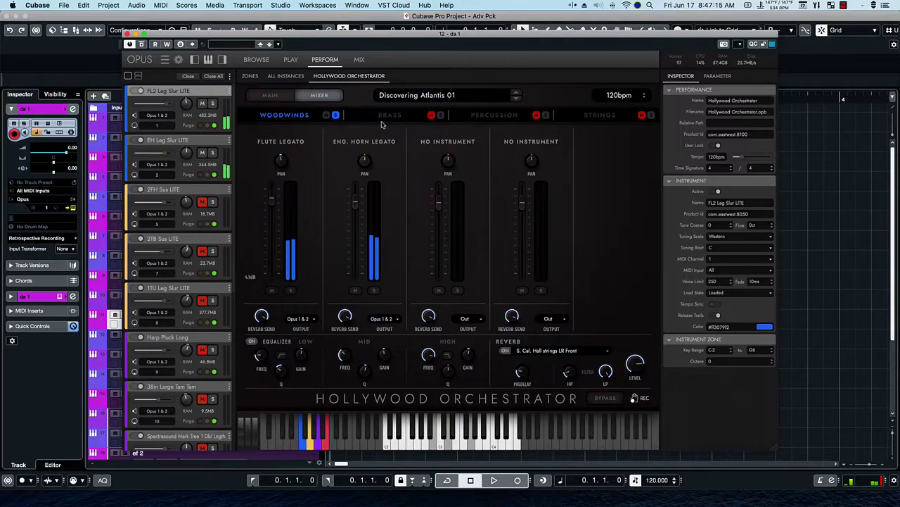
left_click(335, 116)
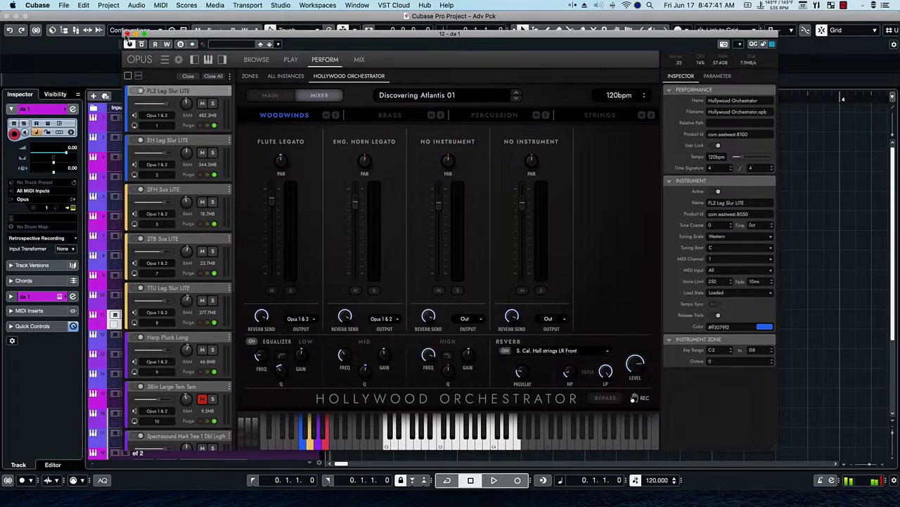
Step: Close the da 1 instrument, open the one on track da 2, and show the mixer of Discovering Atlantis 02
left_click(126, 34)
left_click(294, 342)
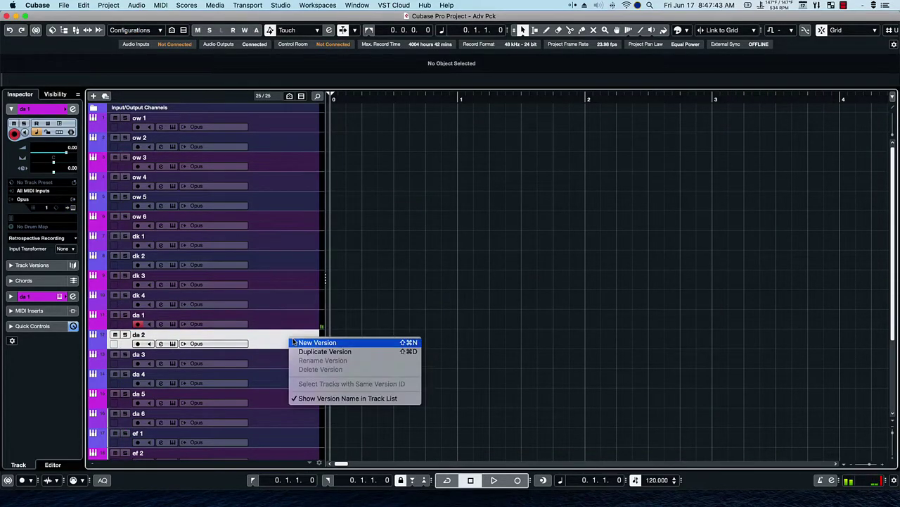
left_click(173, 345)
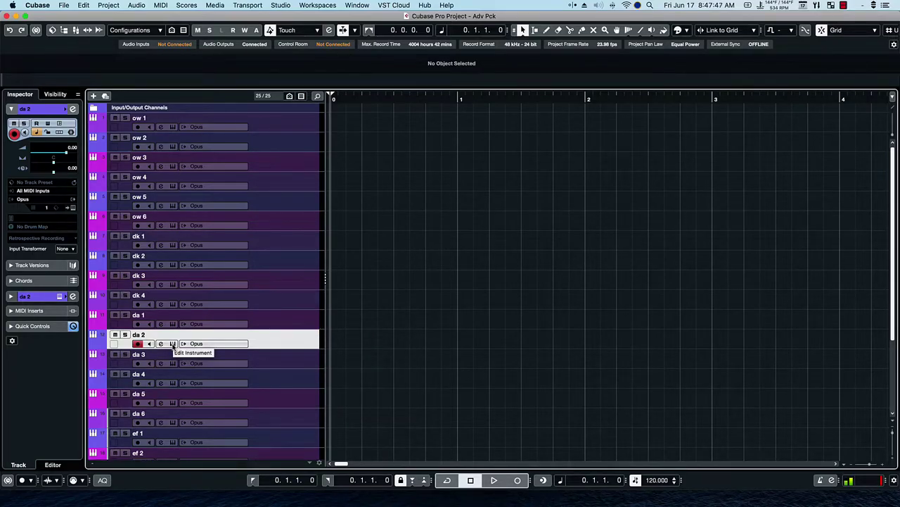
left_click(173, 344)
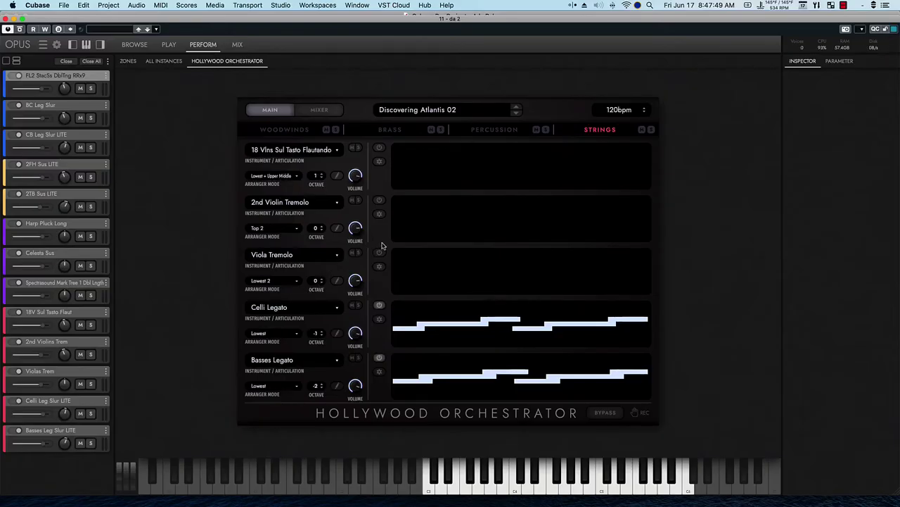
left_click(323, 111)
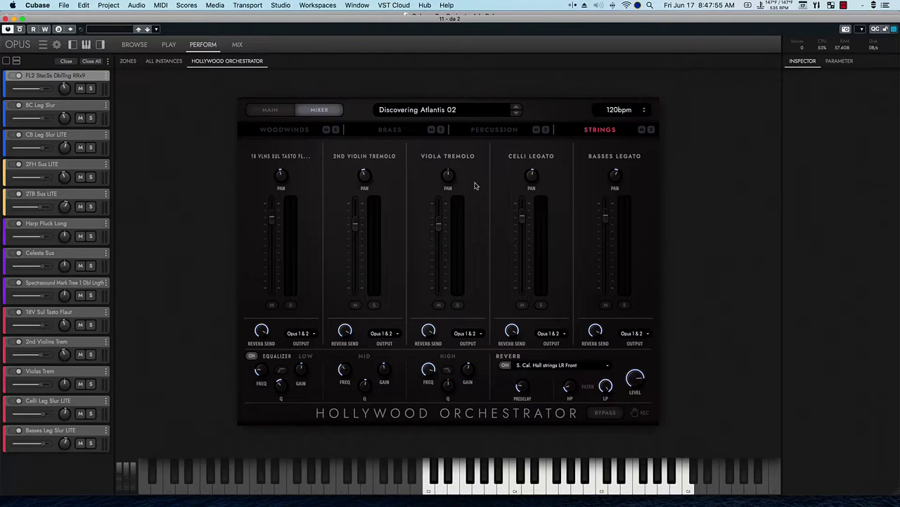
Step: Play Discovering Atlantis 02 with all sections sounding and audition its strings section in solo
key("space")
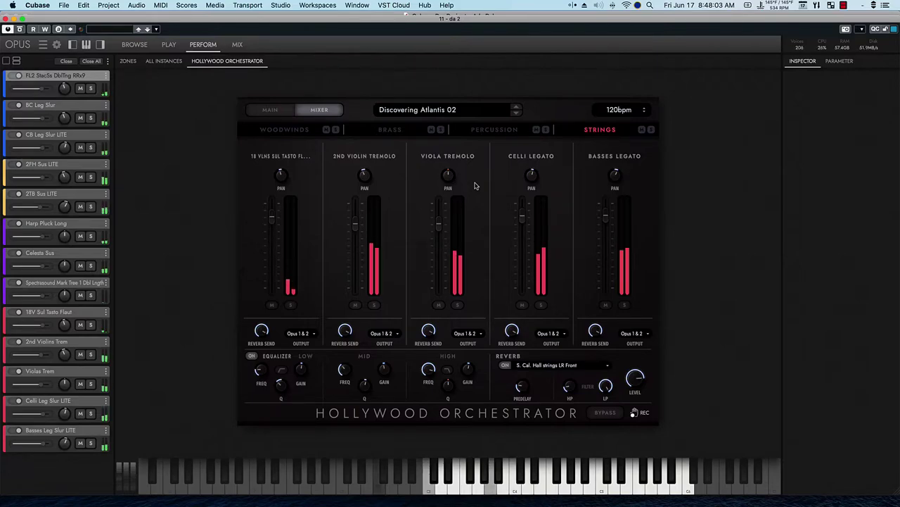
key("space")
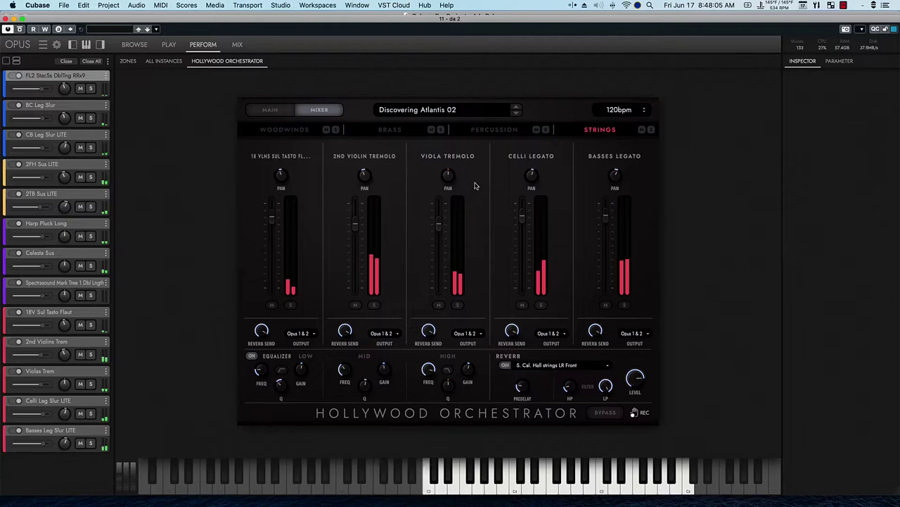
left_click(651, 129)
key("space")
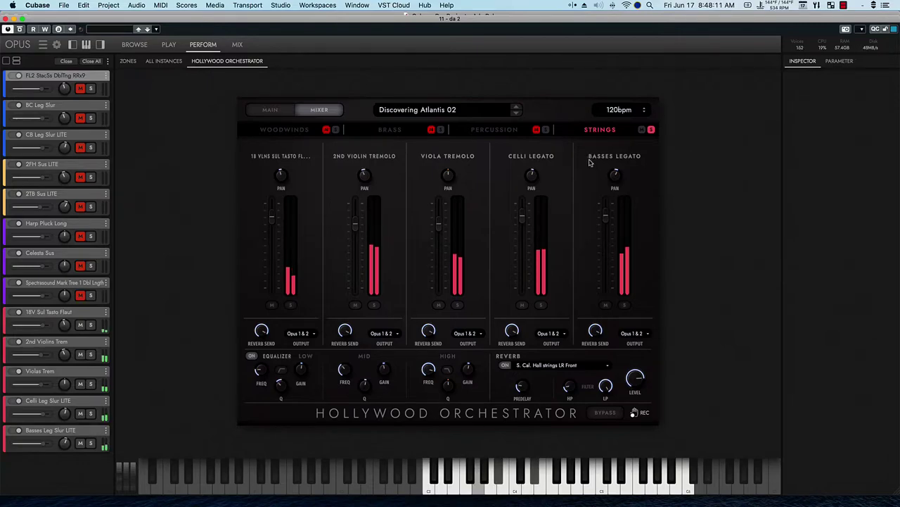
left_click(651, 130)
key("space")
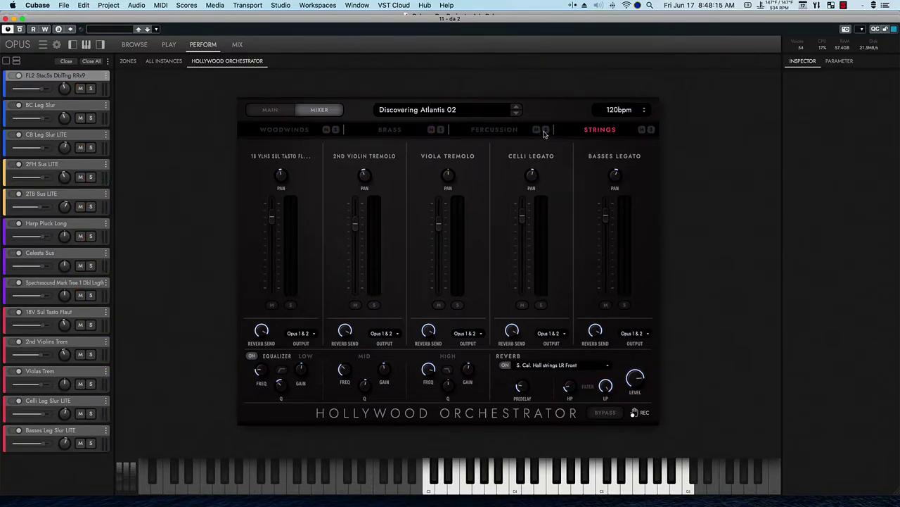
Step: With the percussion section soloed, raise the Mark Tree 1 level and isolate that channel while fine-tuning it
left_click(546, 130)
left_click(504, 132)
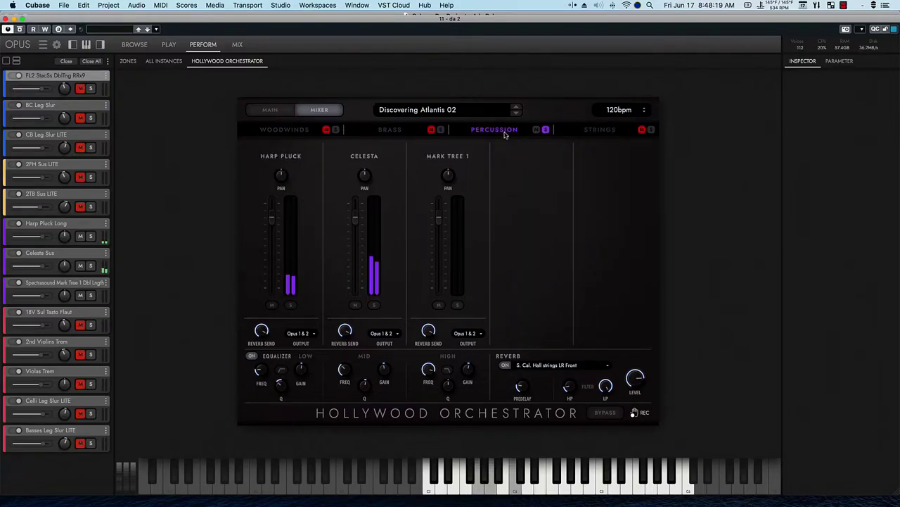
left_click_drag(438, 218, 439, 206)
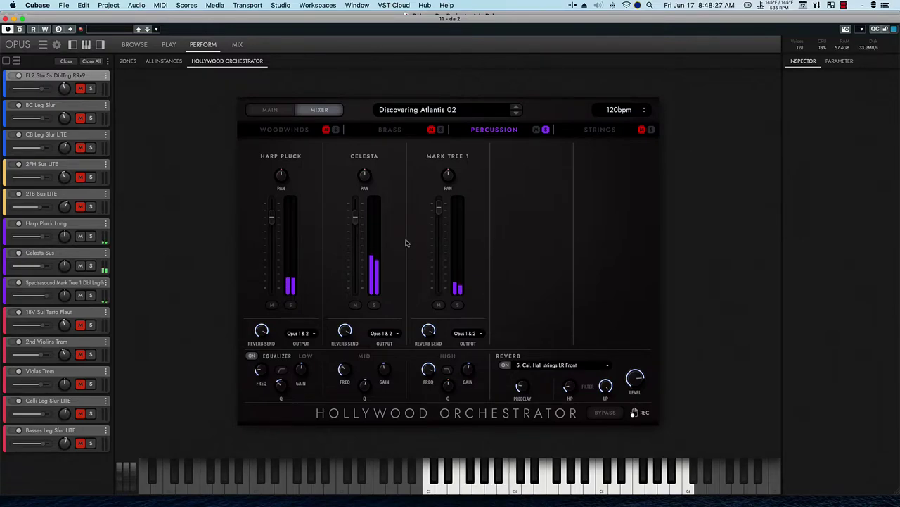
left_click(457, 306)
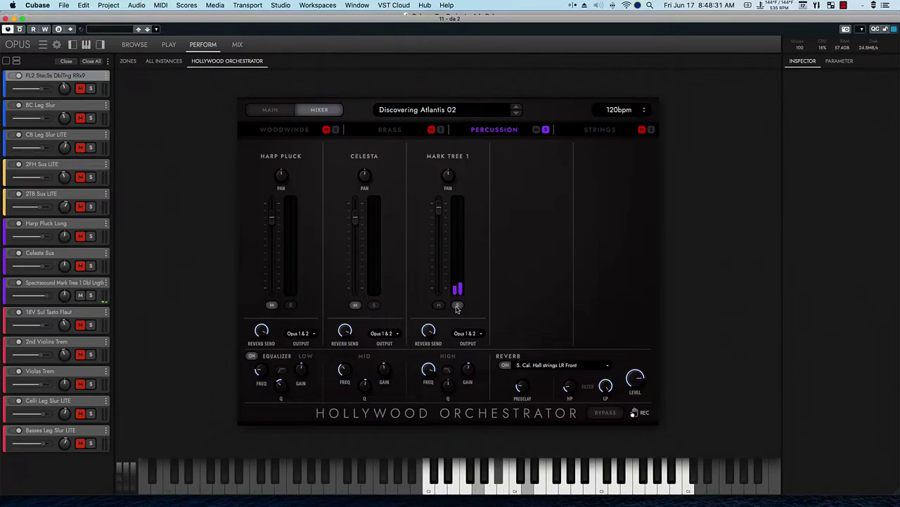
left_click(436, 203)
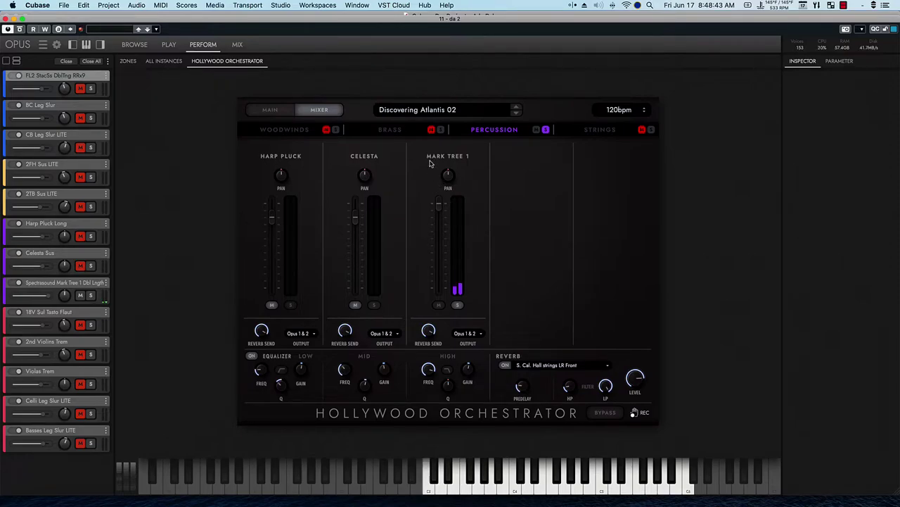
Step: Clear the Mark Tree 1 solo, audition the whole percussion section again, and restore playback of all sections
left_click(547, 130)
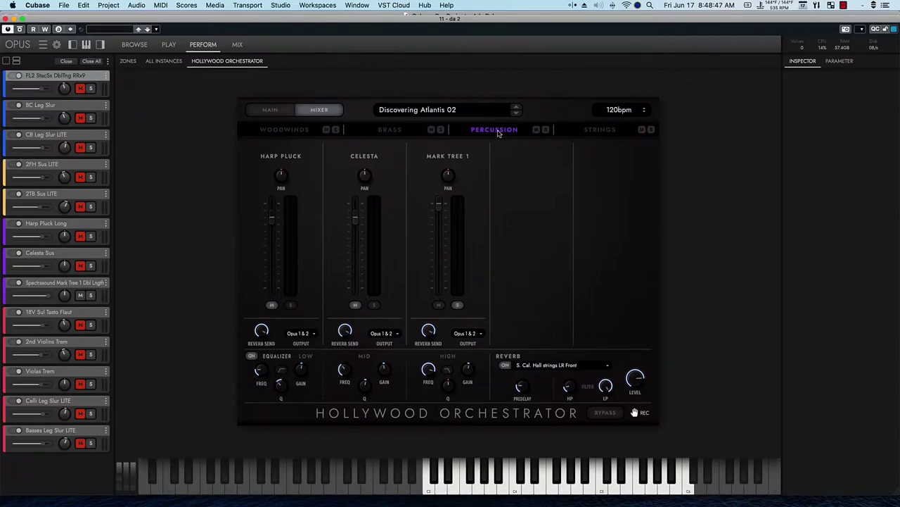
left_click(456, 306)
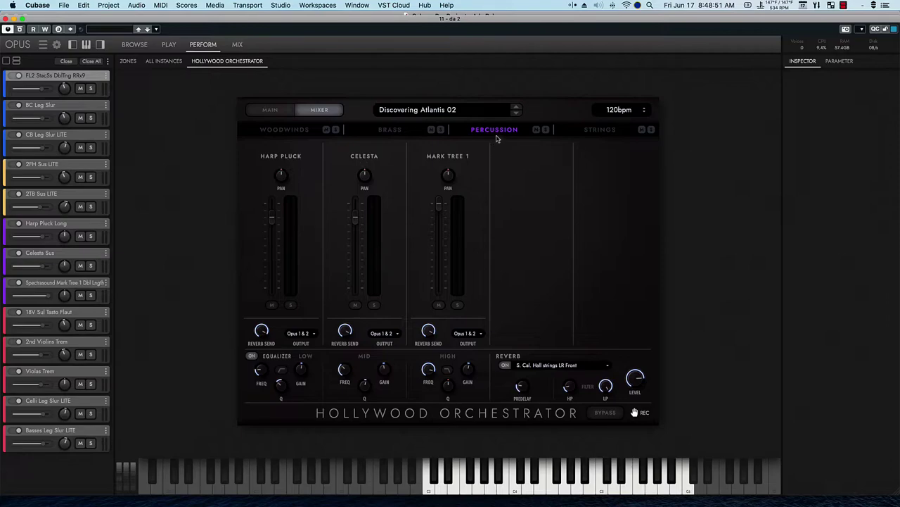
left_click(546, 130)
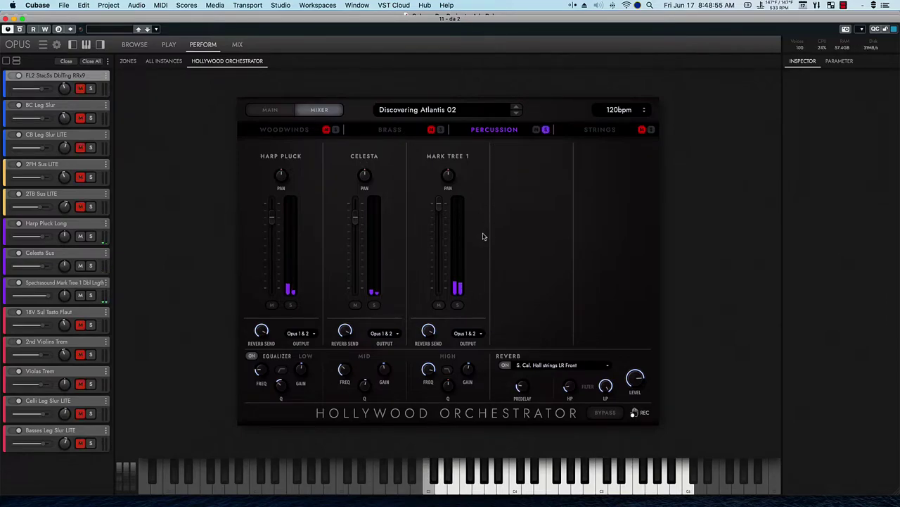
left_click(545, 129)
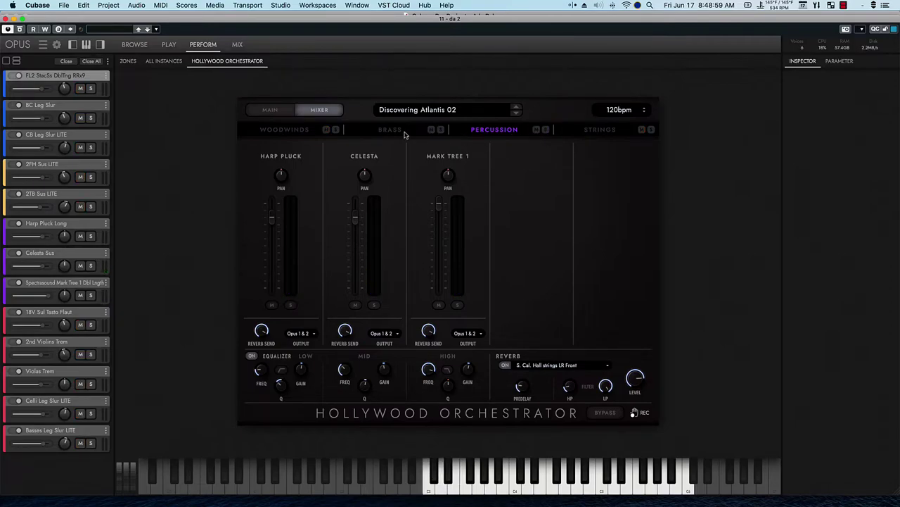
Step: Audition the brass section of Discovering Atlantis 02 in solo and examine its mixer channels
left_click(441, 129)
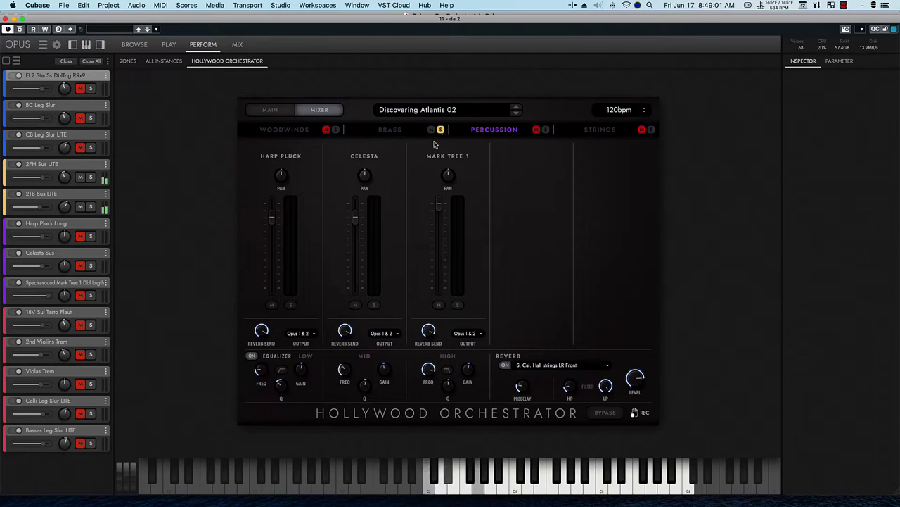
left_click(387, 131)
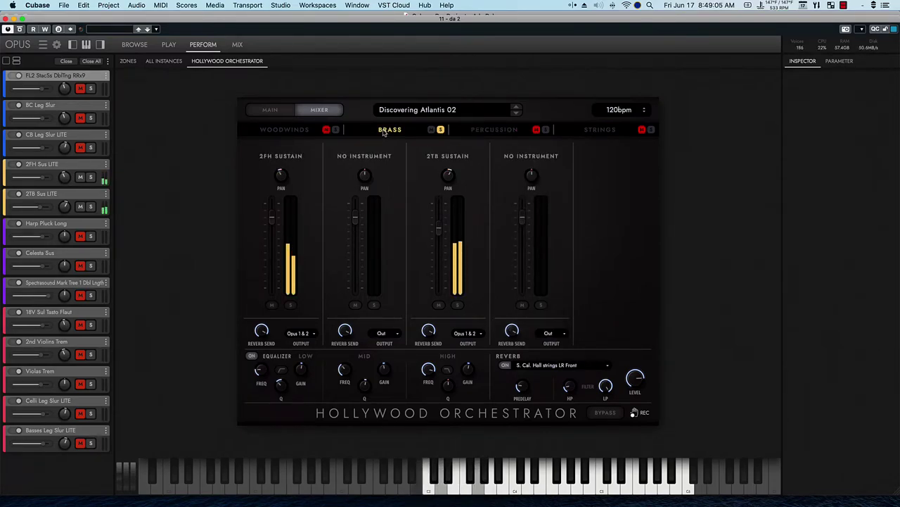
left_click(440, 130)
Step: Solo the woodwinds of Discovering Atlantis 02 and layer in the percussion, strings and brass one section at a time
left_click(335, 130)
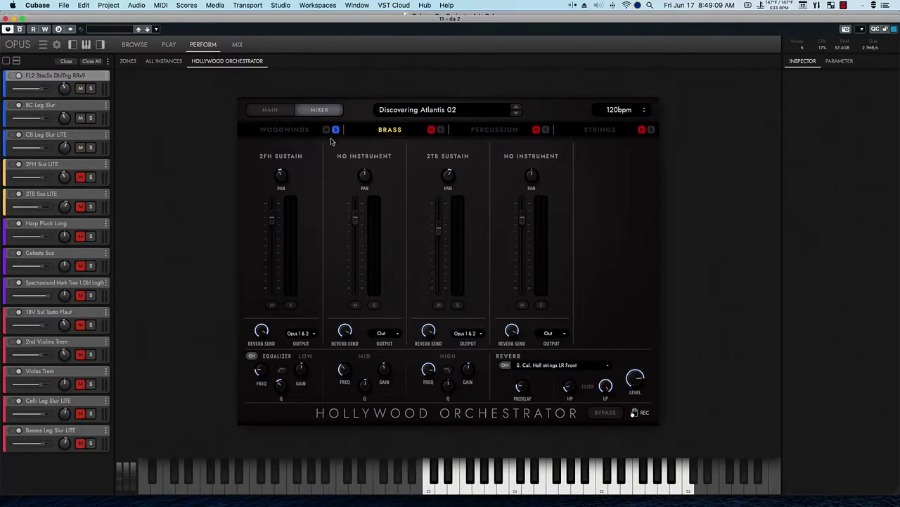
left_click(289, 137)
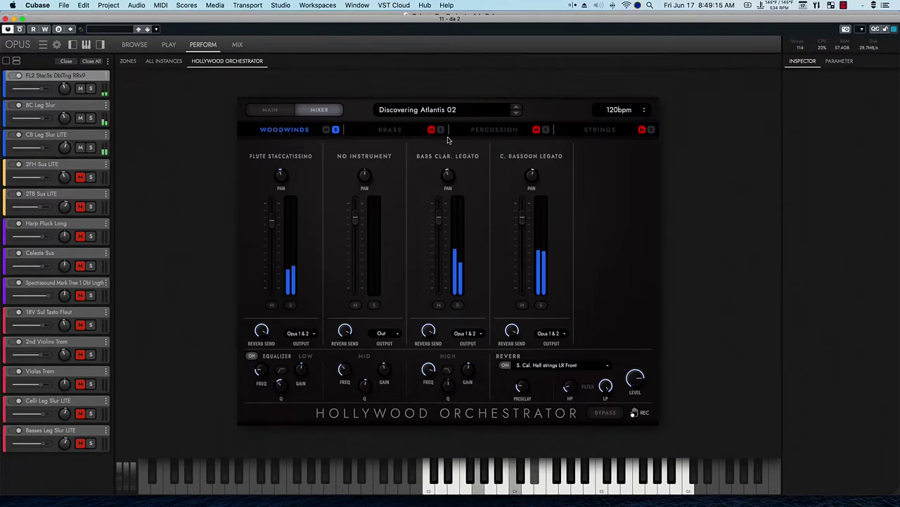
left_click(546, 130)
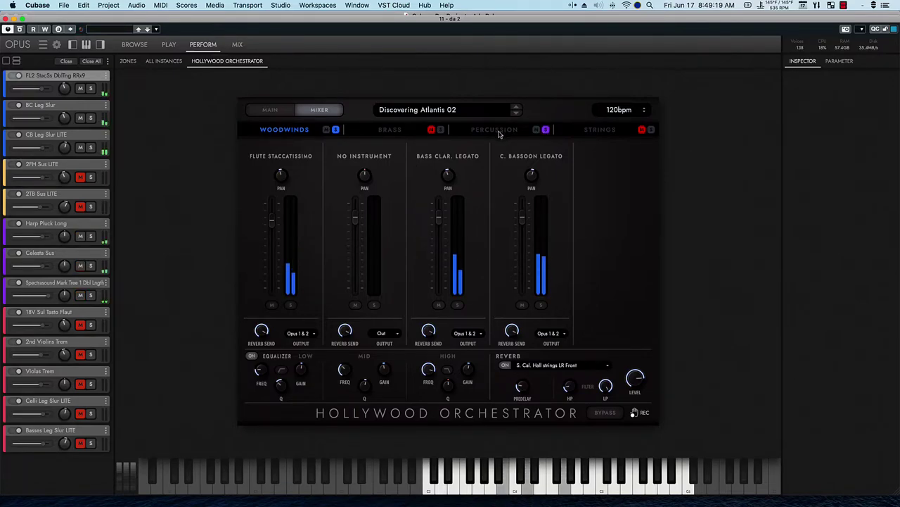
left_click(651, 130)
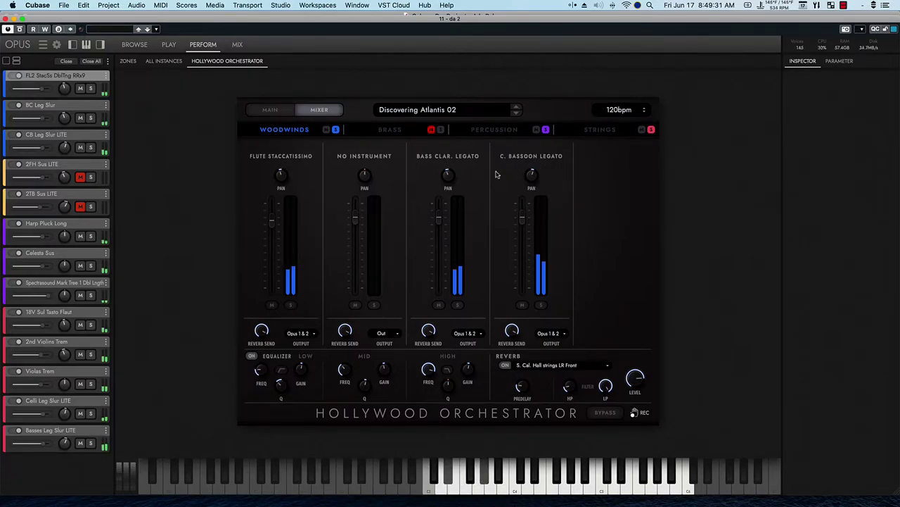
left_click(440, 130)
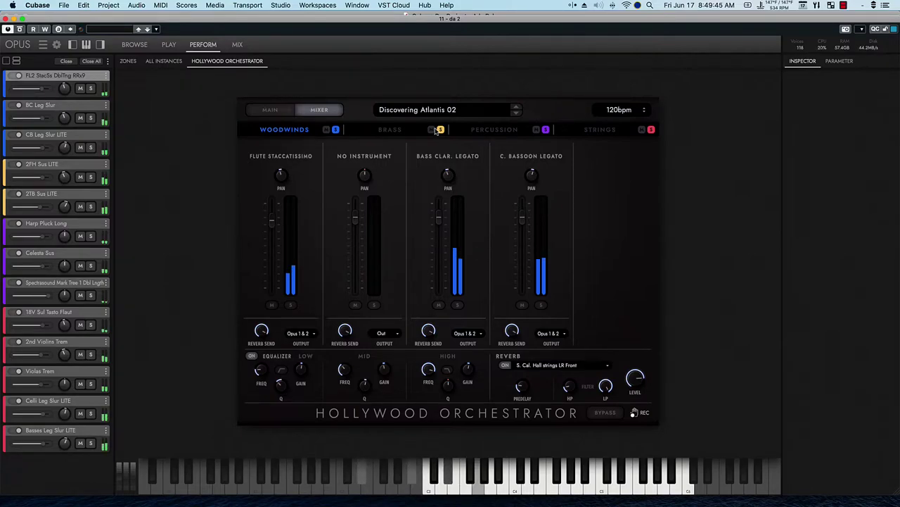
Step: Close the da 2 instrument, open the one on track da 3, and show the mixer of Discovering Atlantis 03
left_click(6, 18)
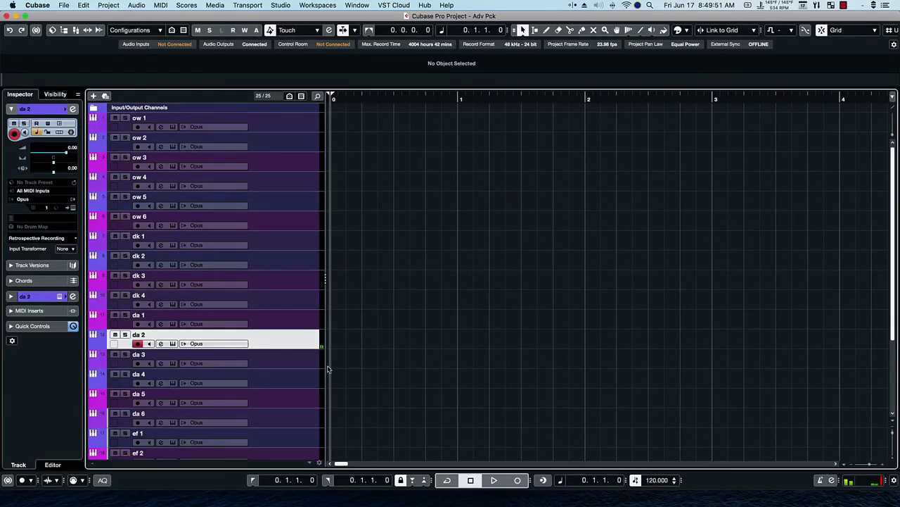
left_click(191, 359)
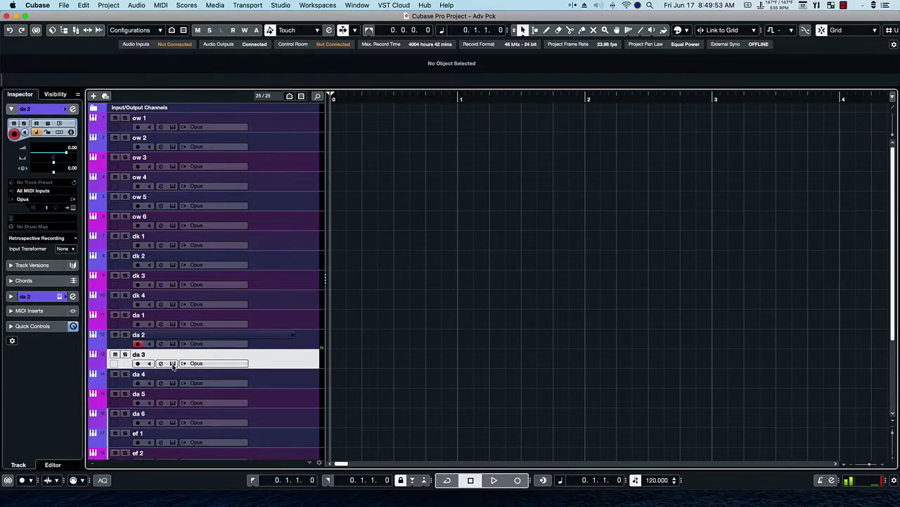
left_click(172, 363)
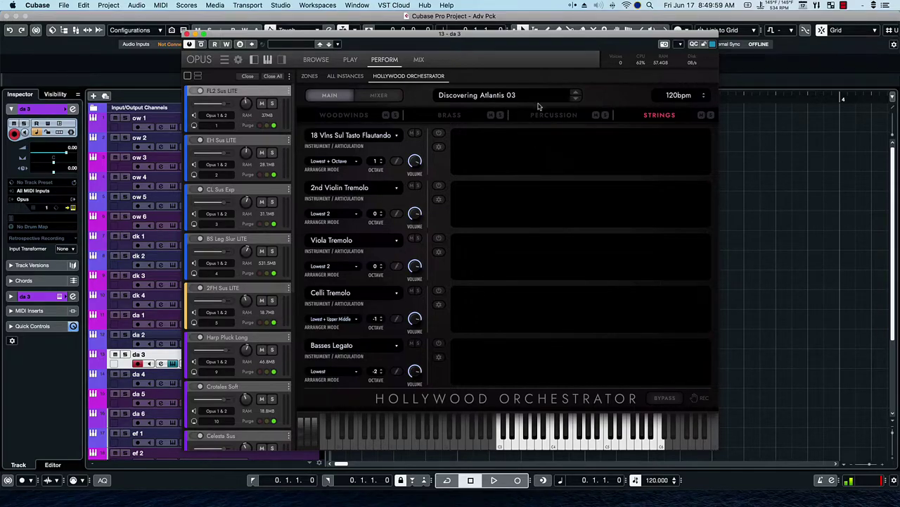
left_click(380, 96)
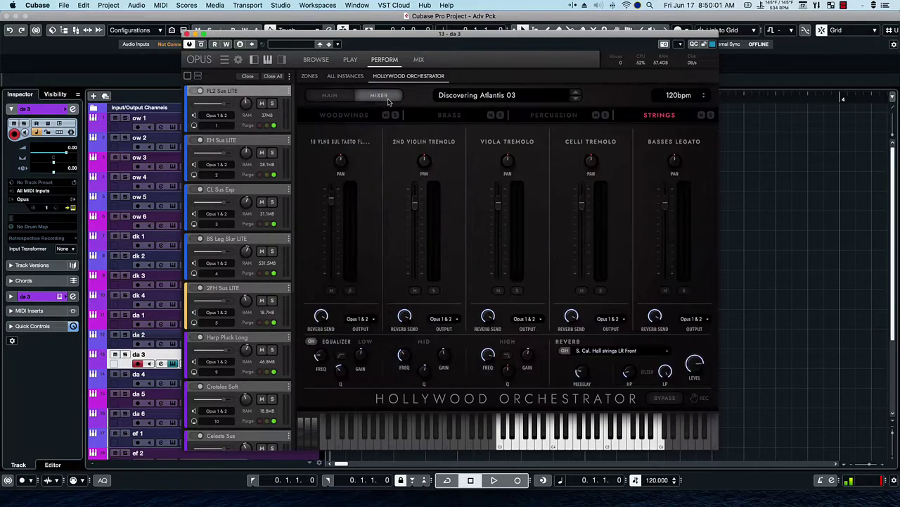
Step: Check the player page of Discovering Atlantis 03 and audition its full mix and its strings section in solo
left_click(349, 61)
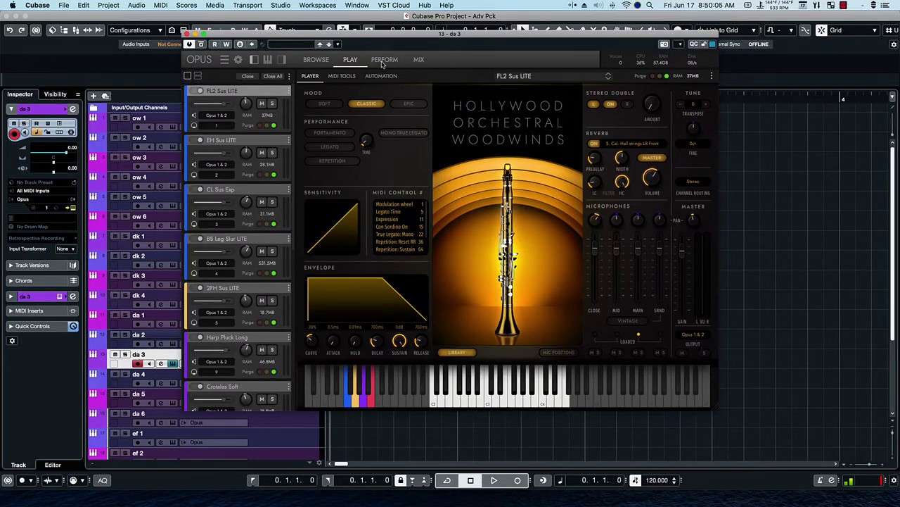
left_click(384, 60)
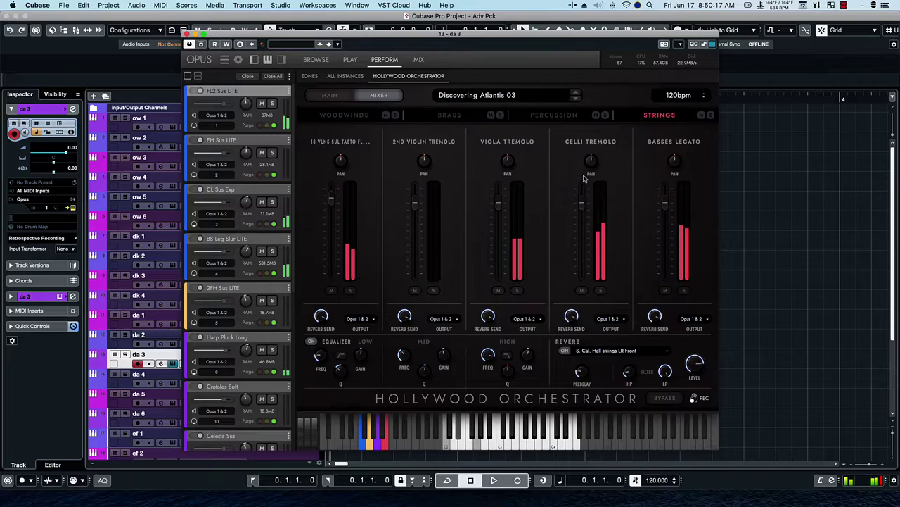
left_click(711, 115)
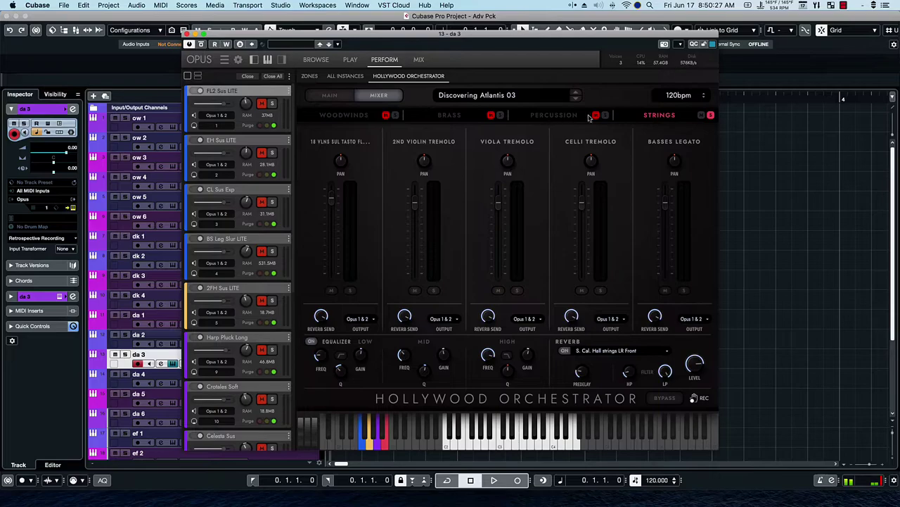
left_click(713, 116)
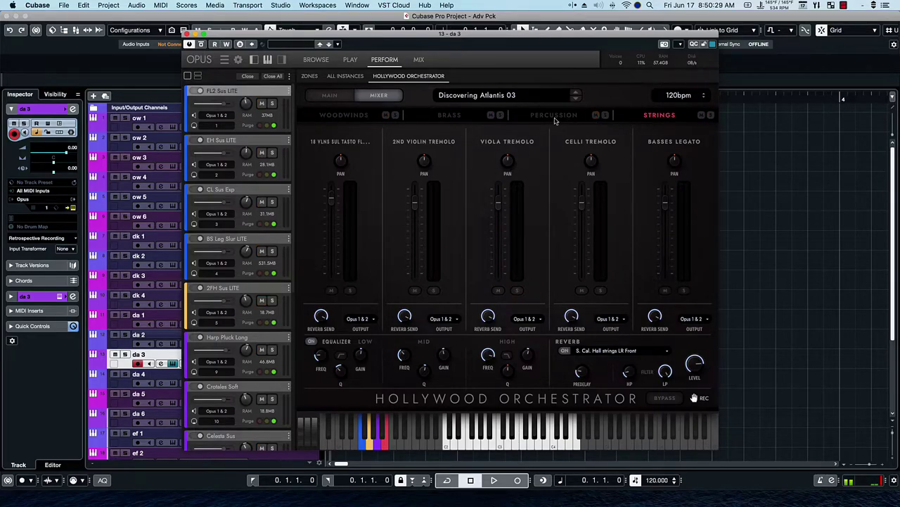
Step: Solo the percussion of Discovering Atlantis 03, isolate the Celesta, and layer in the Crotales and Harp Pluck one by one
left_click(608, 117)
left_click(607, 116)
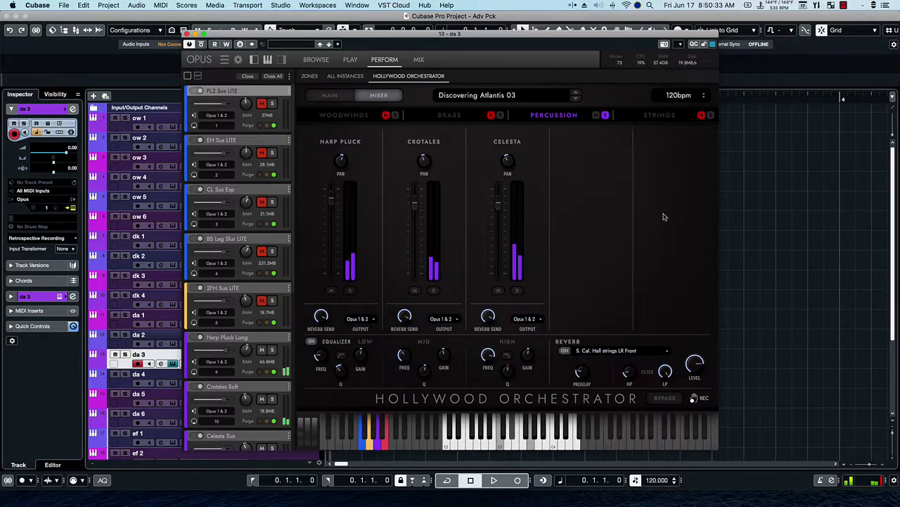
left_click(516, 290)
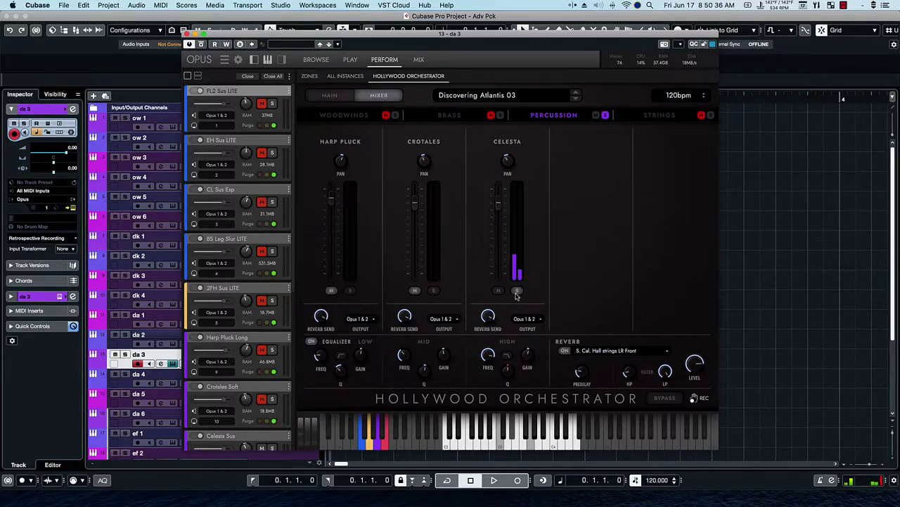
left_click(433, 292)
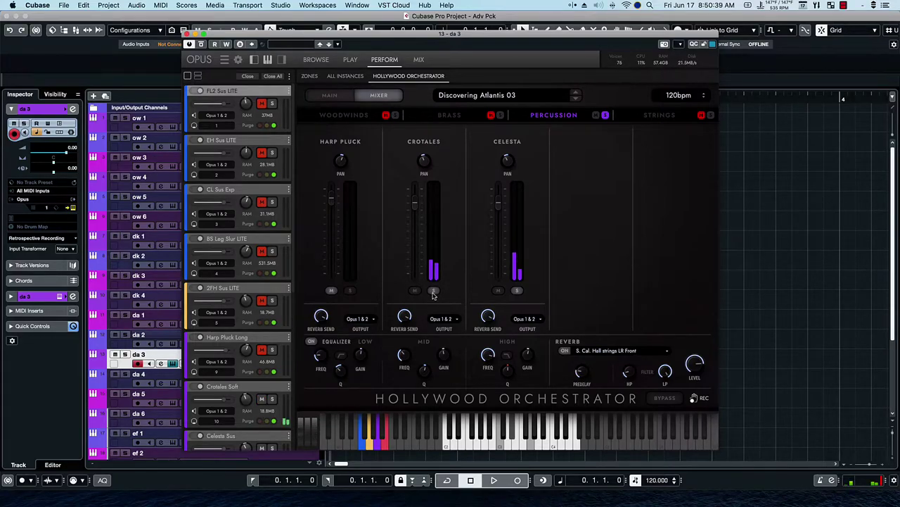
left_click(351, 291)
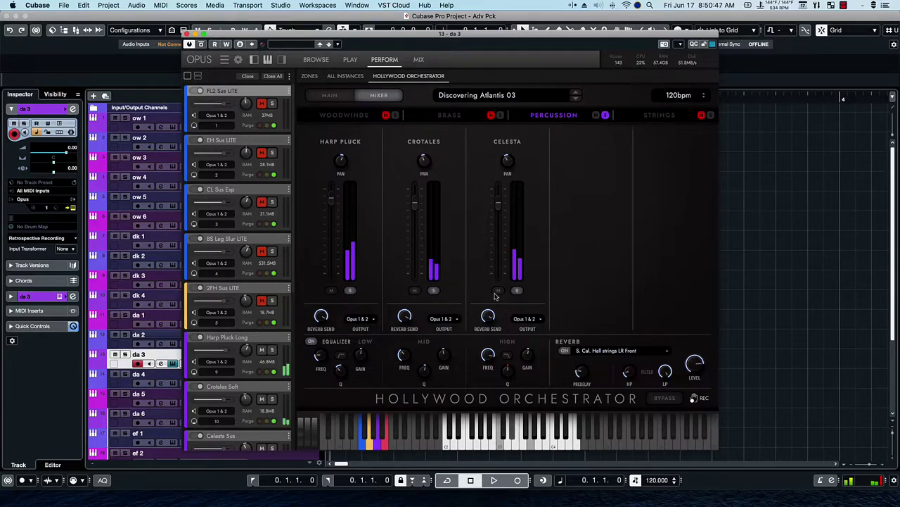
Step: Clear the solos on the Celesta, Crotales and Harp Pluck channels and on the percussion section of Discovering Atlantis 03
left_click(518, 291)
left_click(433, 291)
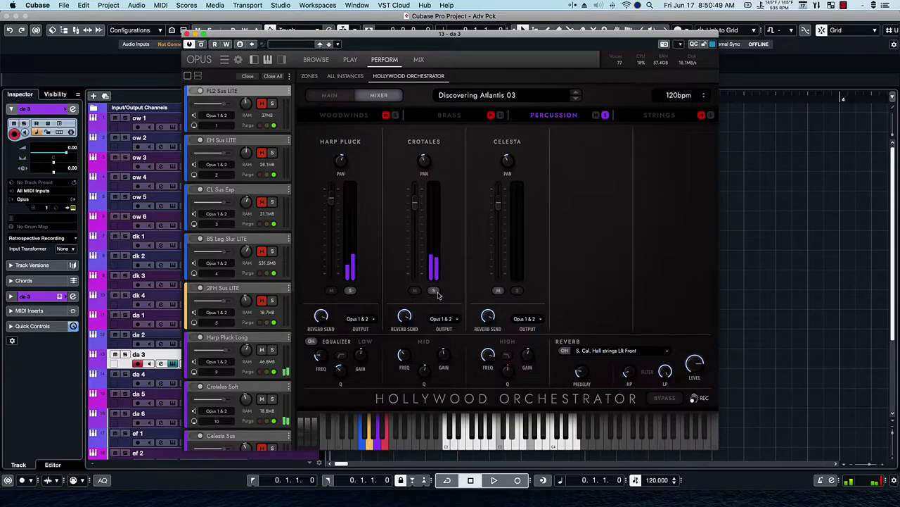
left_click(351, 291)
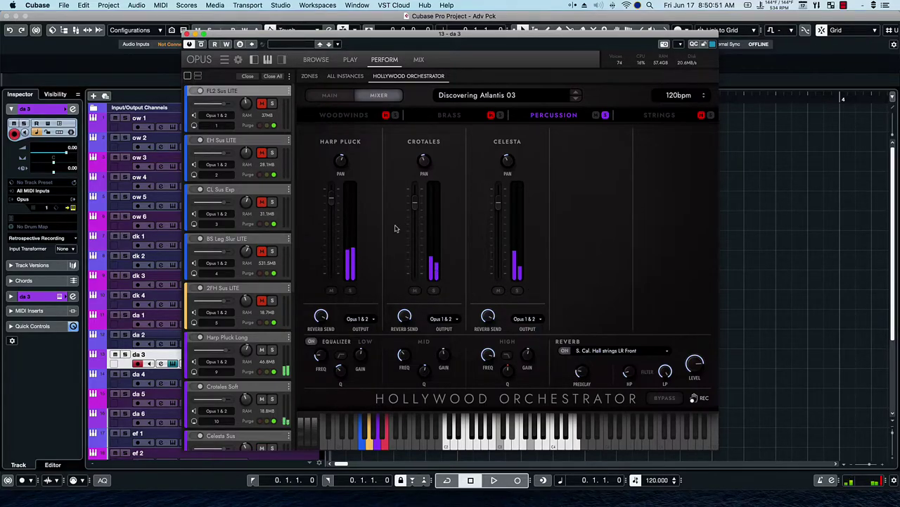
left_click(605, 115)
Step: Audition the brass section and the woodwinds section of Discovering Atlantis 03 in solo, showing each section's mixer channels
left_click(500, 115)
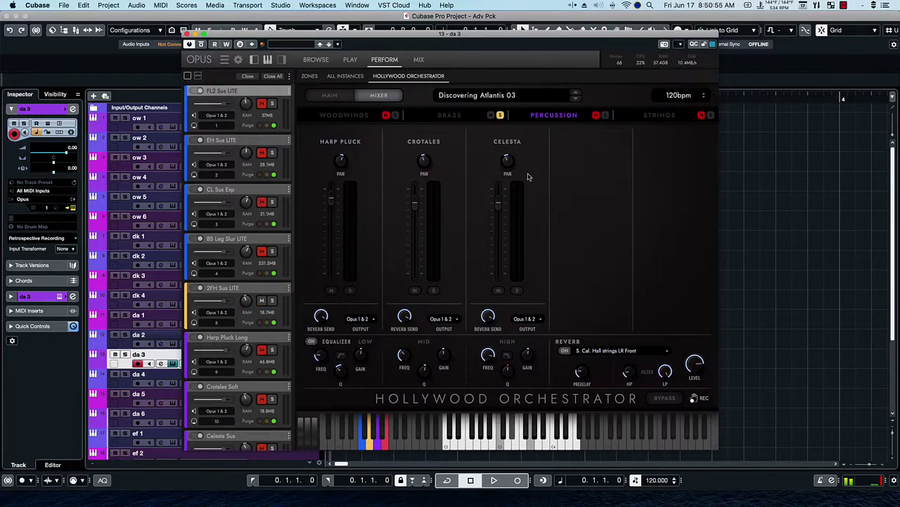
left_click(448, 116)
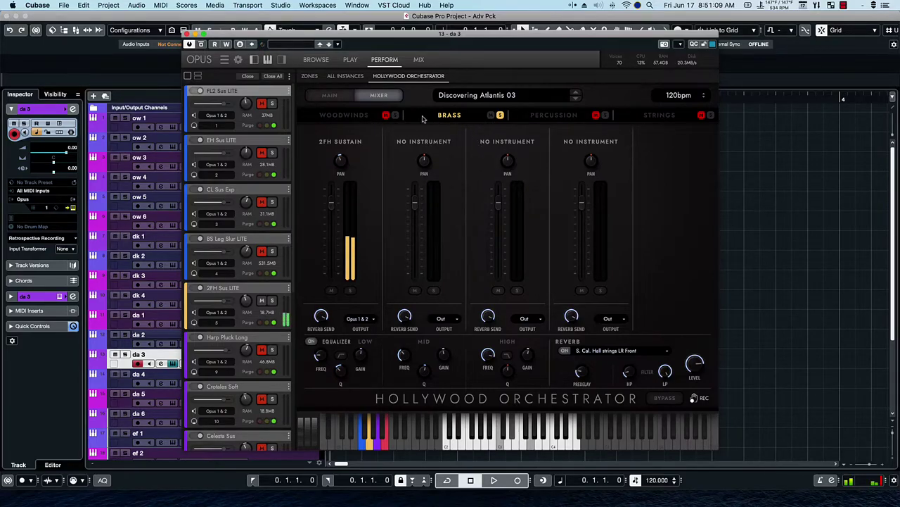
left_click(500, 115)
left_click(341, 115)
left_click(395, 115)
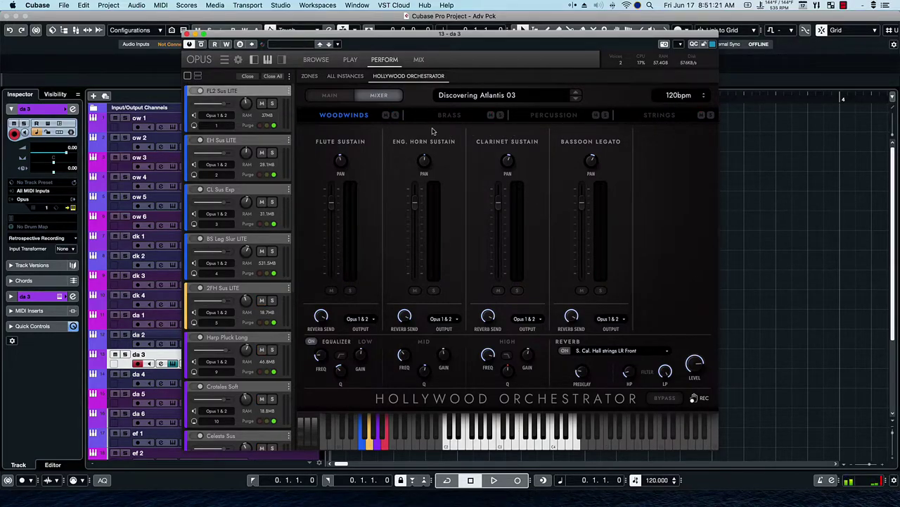
Step: Solo the strings of Discovering Atlantis 03, lower all five string faders slightly, and release the solo to hear the full mix
left_click(710, 115)
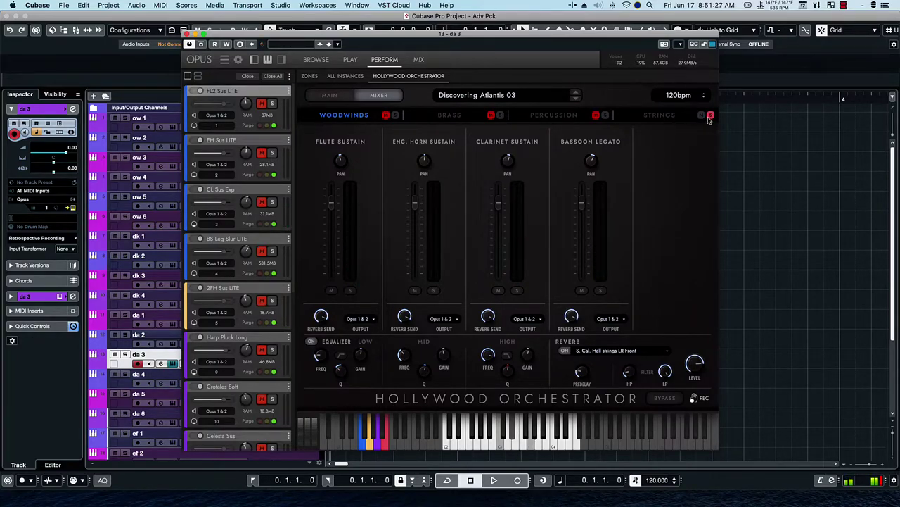
left_click(646, 116)
left_click_drag(663, 206, 665, 215)
left_click_drag(583, 206, 581, 221)
left_click_drag(498, 204, 498, 220)
left_click_drag(415, 203, 415, 225)
left_click_drag(331, 200, 332, 216)
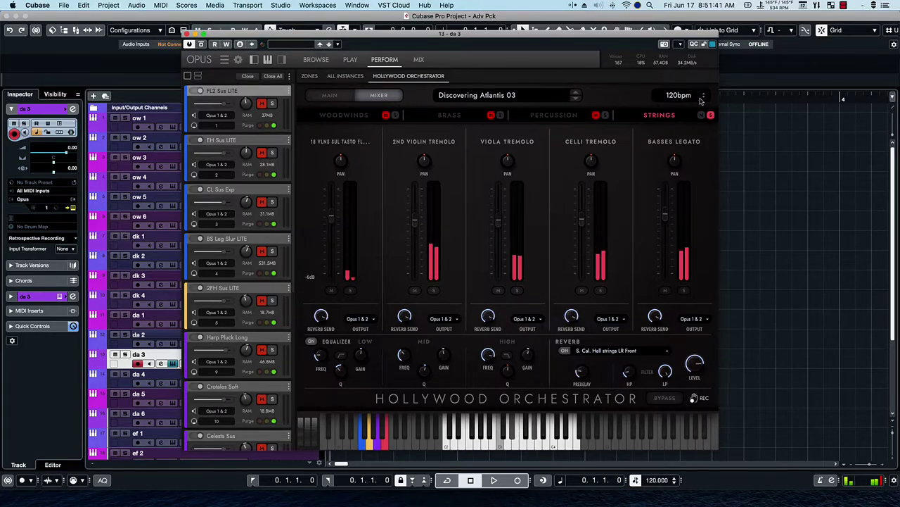
left_click(710, 116)
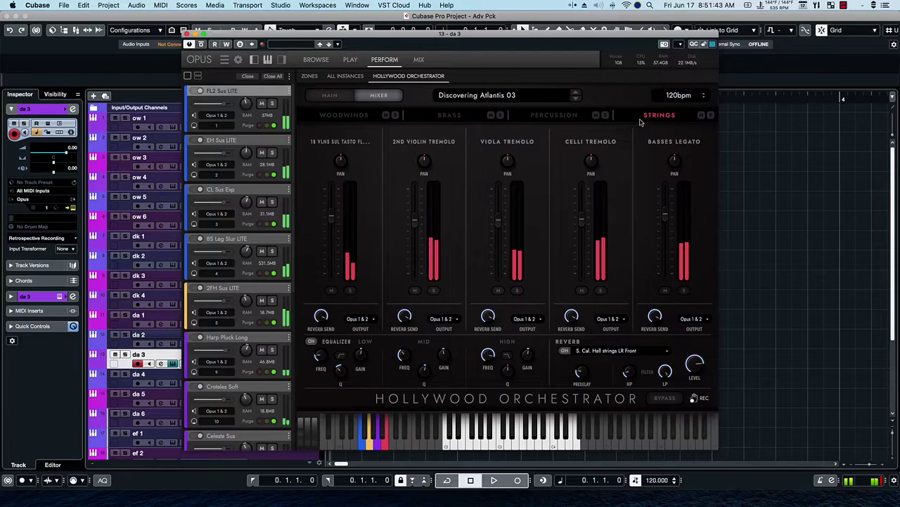
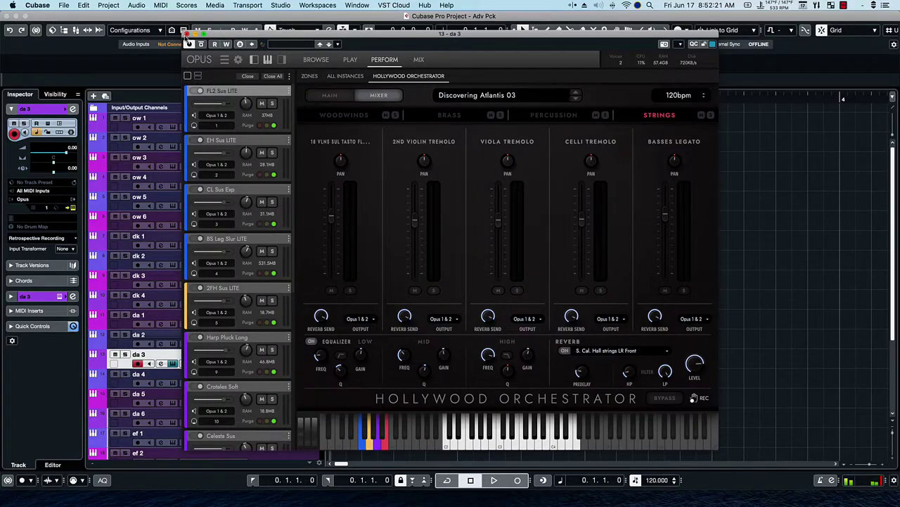
Step: Close the da 3 instrument, open the one on track da 4, and show the mixer of Discovering Atlantis 04 (3-4)
left_click(185, 33)
left_click(273, 376)
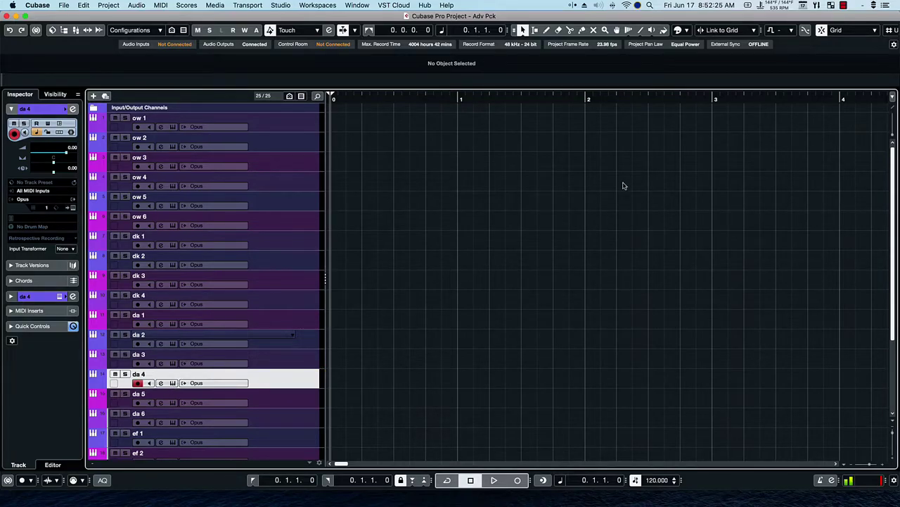
key("Return")
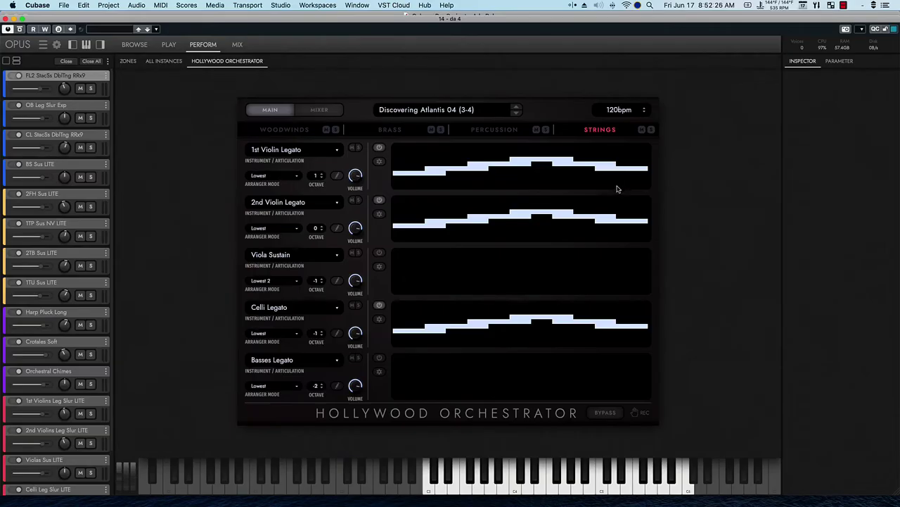
left_click(326, 115)
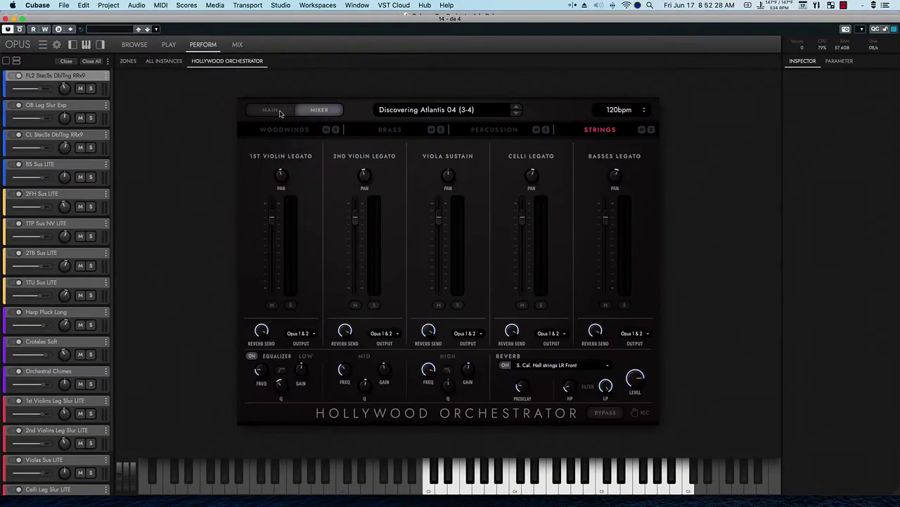
Step: Check the player page of Discovering Atlantis 04 (3-4) and audition its full mix and its strings section in solo
left_click(169, 45)
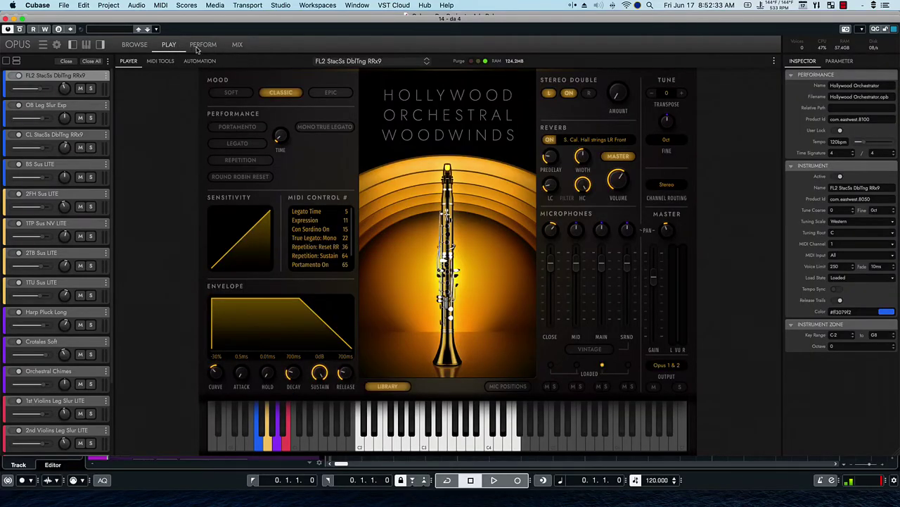
left_click(200, 46)
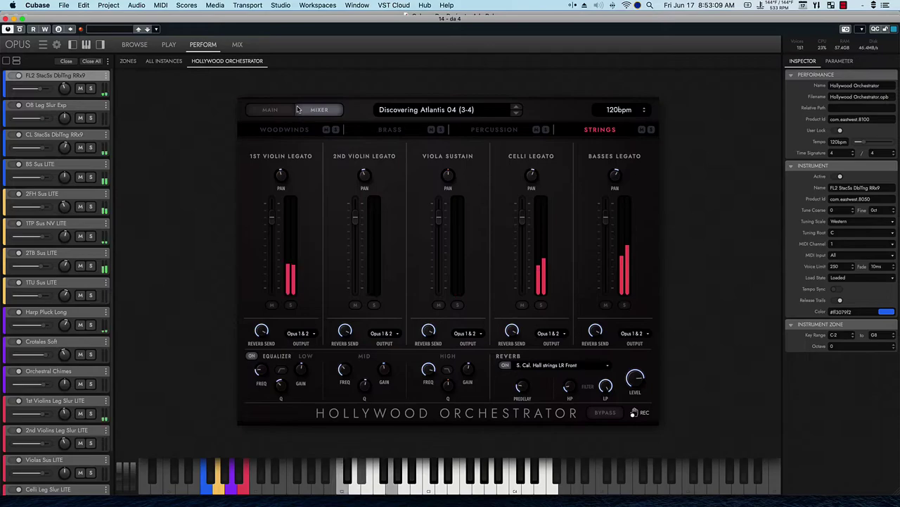
left_click(651, 130)
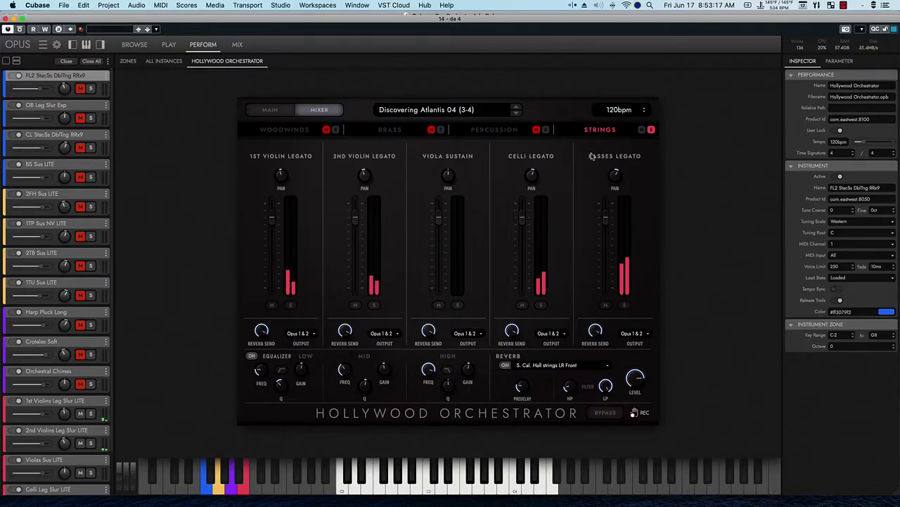
left_click(652, 131)
Step: Audition the percussion section and the brass section of Discovering Atlantis 04 (3-4) in solo with their mixer channels shown
left_click(546, 130)
left_click(495, 131)
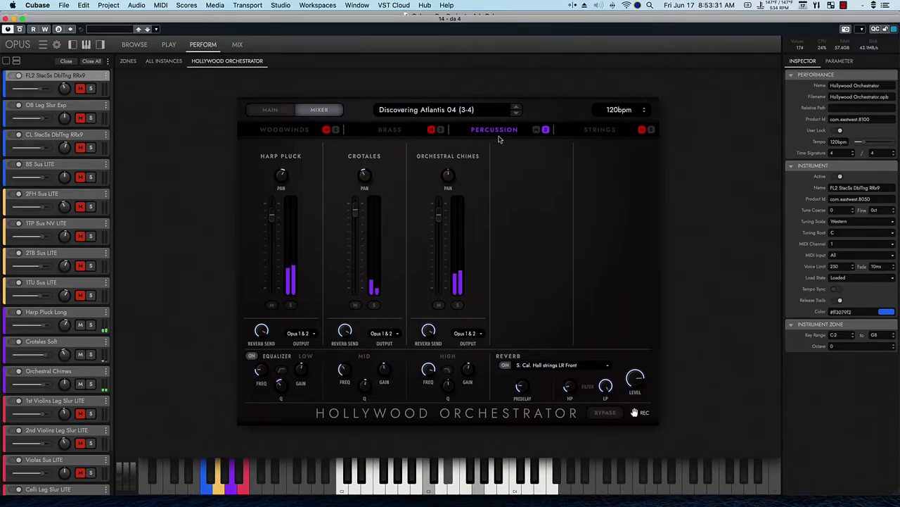
left_click(545, 130)
left_click(441, 129)
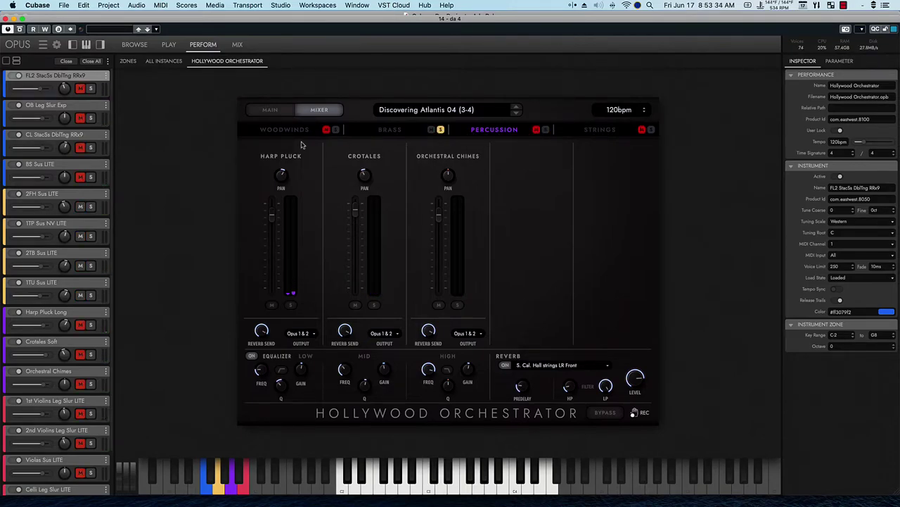
left_click(405, 132)
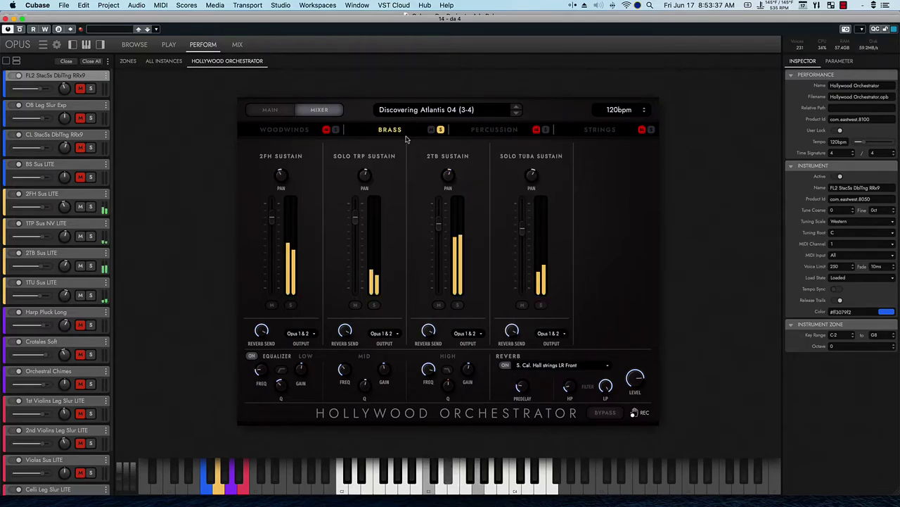
left_click(440, 130)
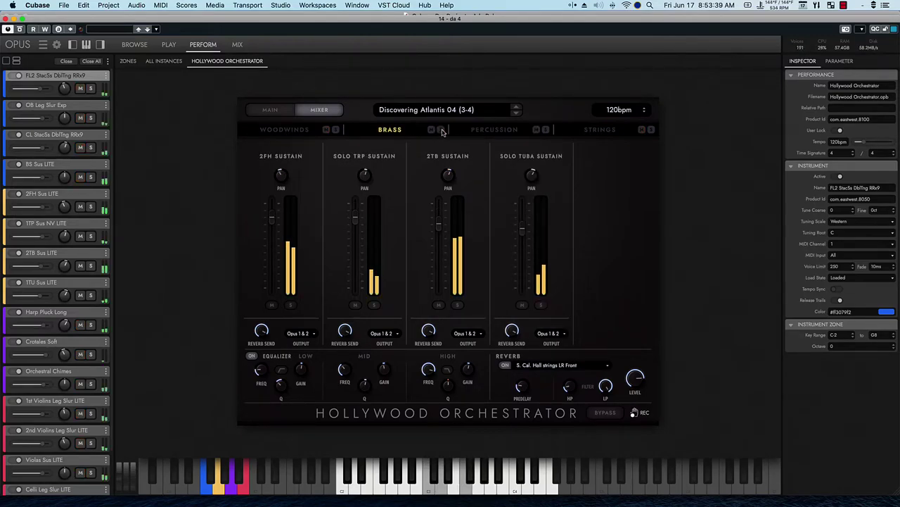
Step: Show the woodwinds channels of Discovering Atlantis 04 (3-4), audition them in solo, and return to the full mix
left_click(308, 132)
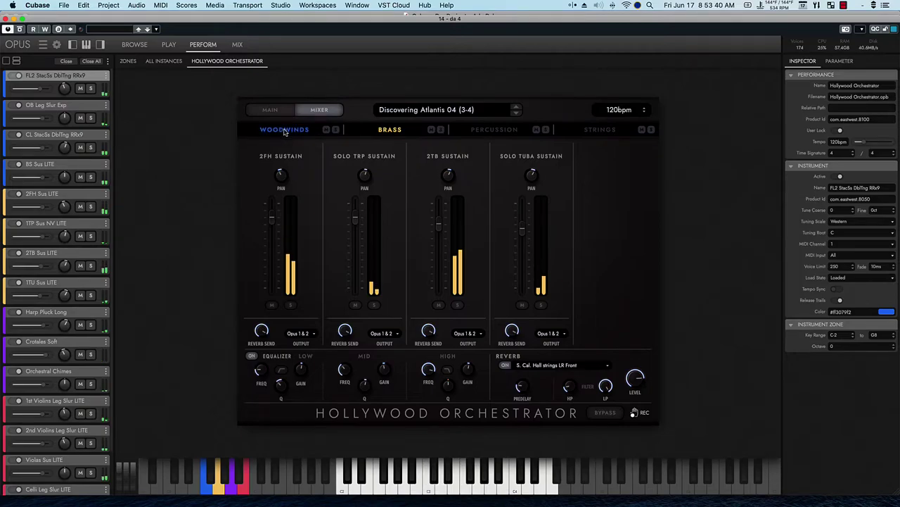
left_click(336, 130)
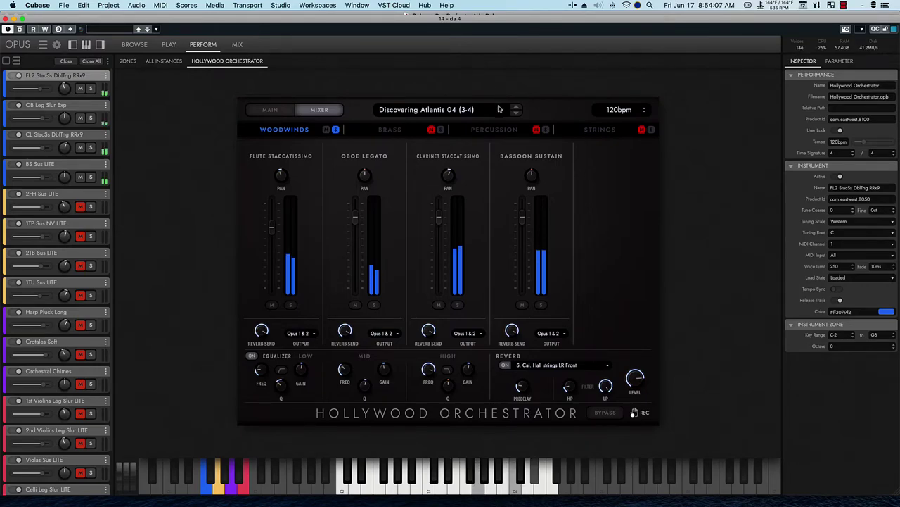
left_click(336, 131)
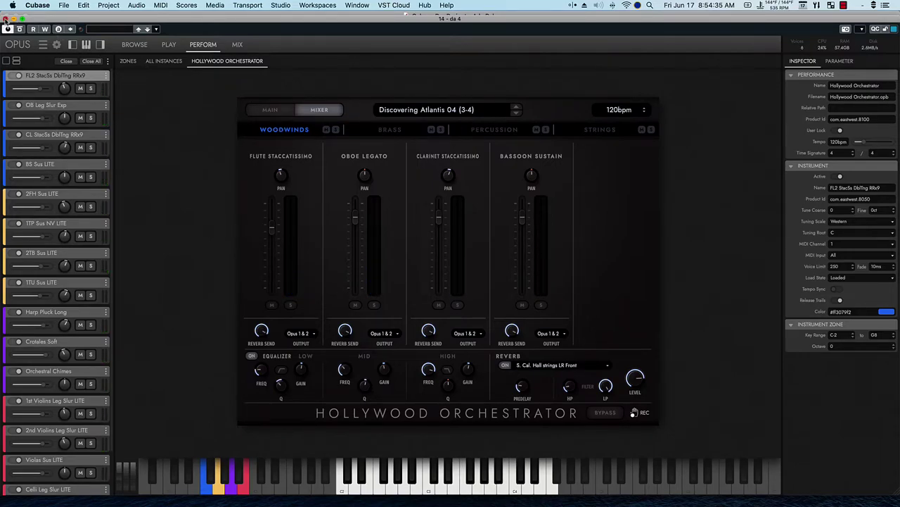
Step: Close the da 4 instrument, open the one on track da 5, and show the mixer of Discovering Atlantis 05 (3-4)
left_click(6, 19)
left_click(228, 401)
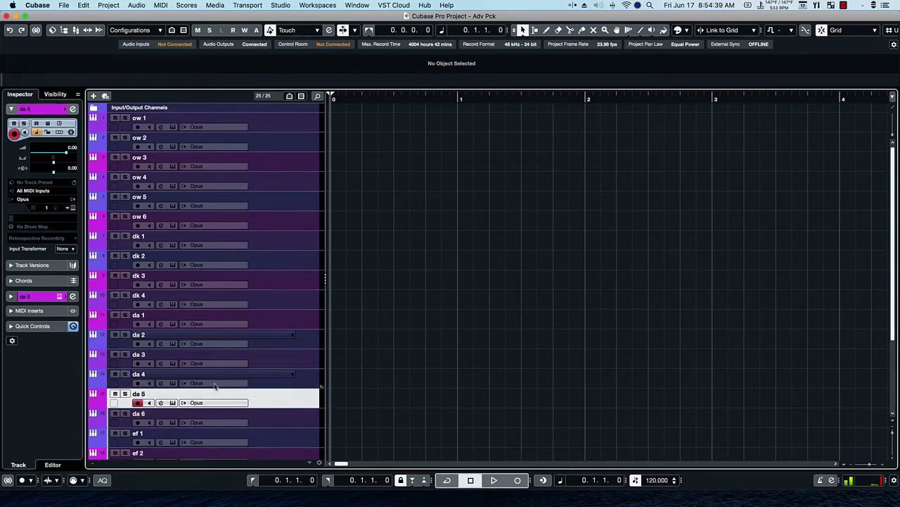
key("super+e")
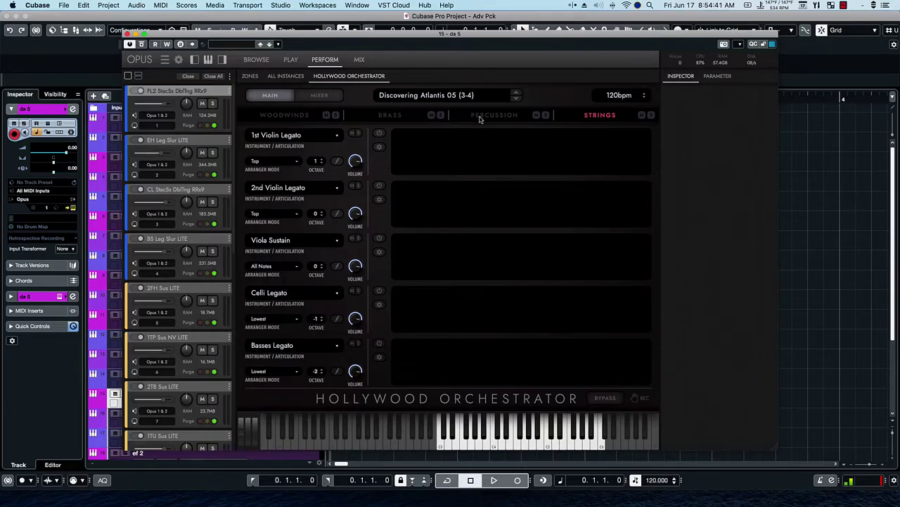
left_click(325, 99)
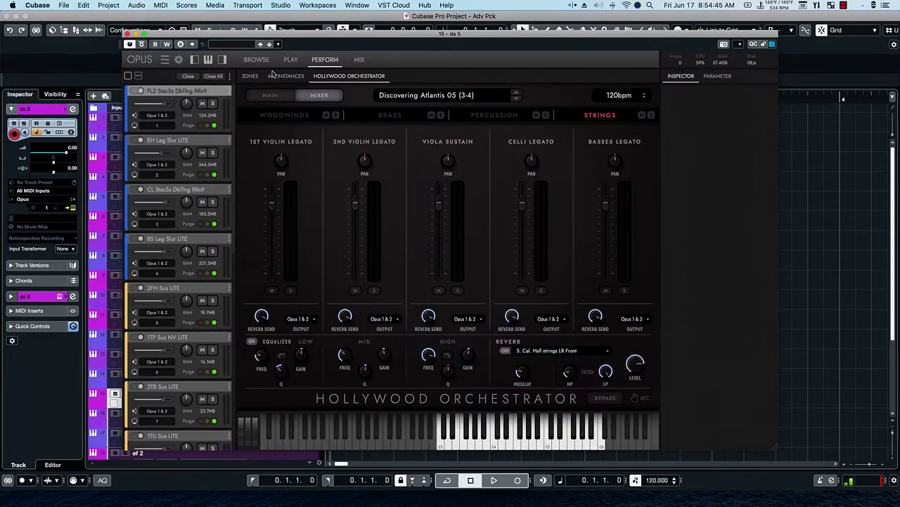
Step: Check the player page of Discovering Atlantis 05 (3-4) and audition its full mix and its strings section in solo
left_click(292, 61)
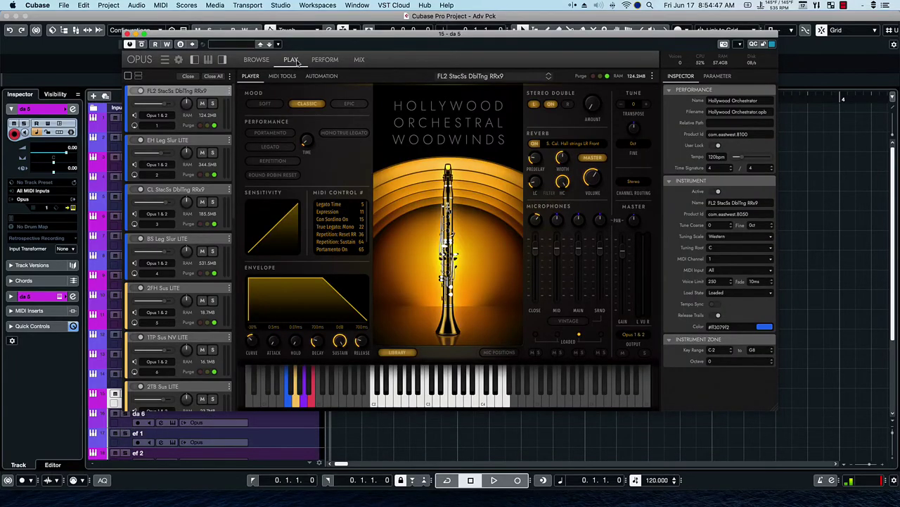
left_click(337, 61)
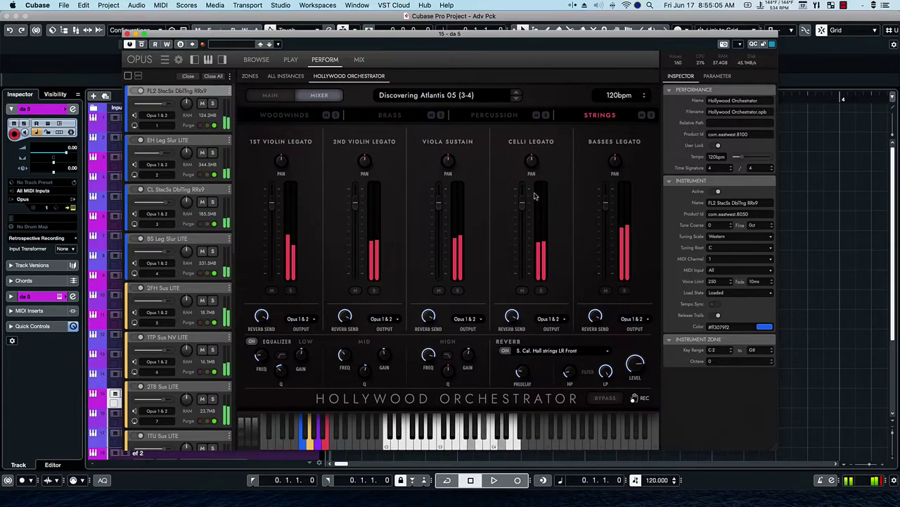
left_click(652, 116)
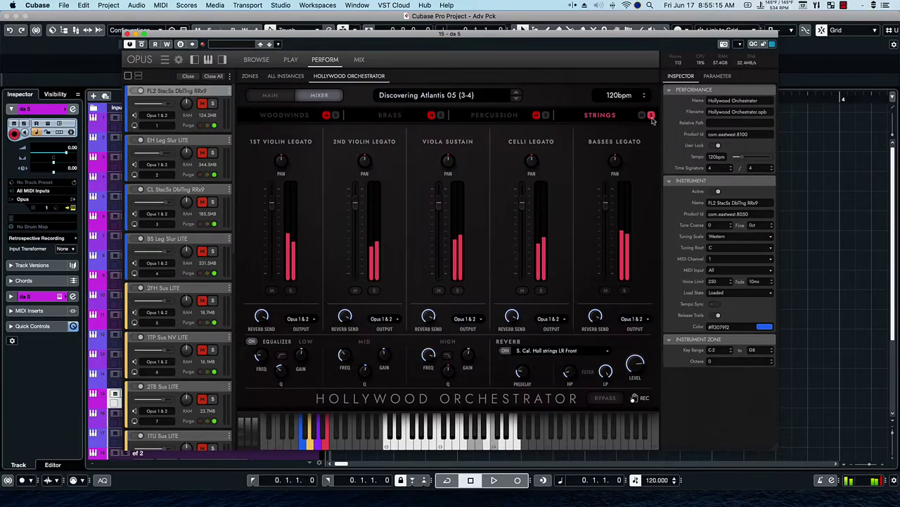
Step: Solo the percussion of Discovering Atlantis 05 (3-4), isolate Mark Tree 1, and raise its fader close to the top
left_click(545, 116)
left_click(503, 120)
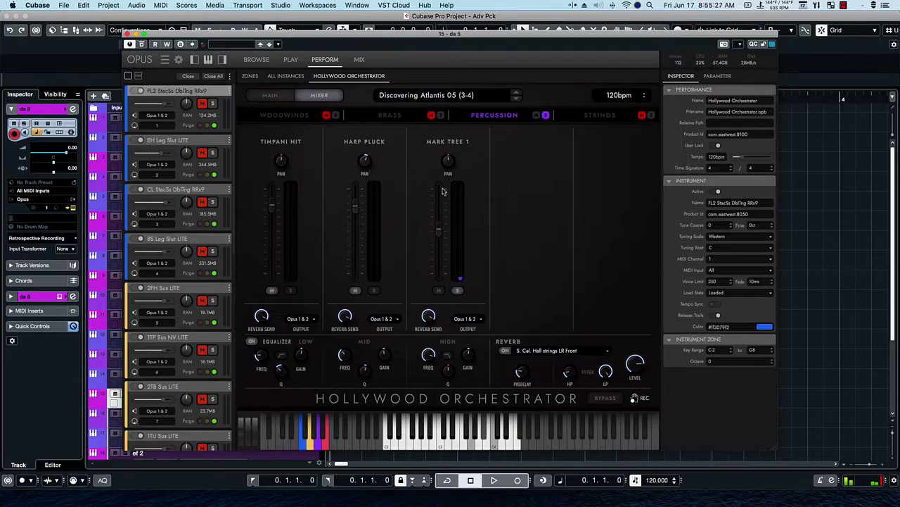
left_click_drag(442, 199, 444, 179)
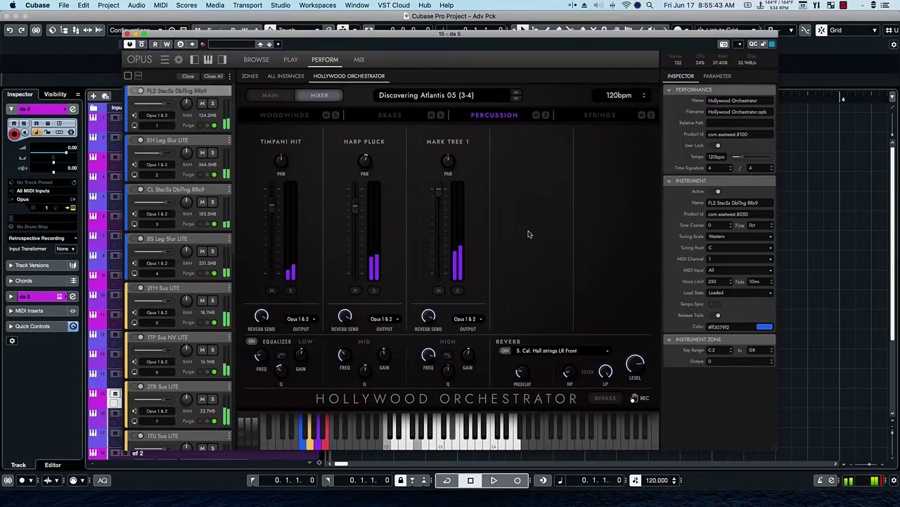
Step: Audition the brass section of Discovering Atlantis 05 (3-4) in solo with its mixer channels shown
left_click(441, 115)
left_click(391, 116)
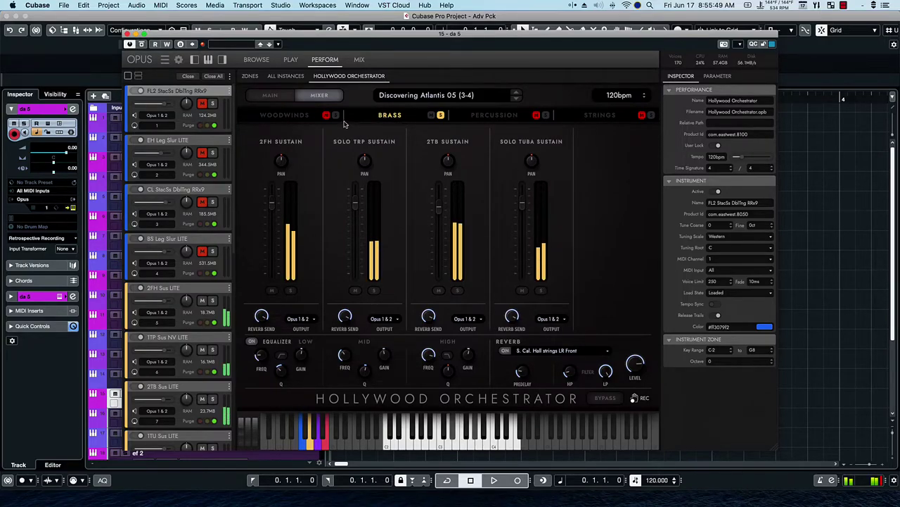
left_click(441, 115)
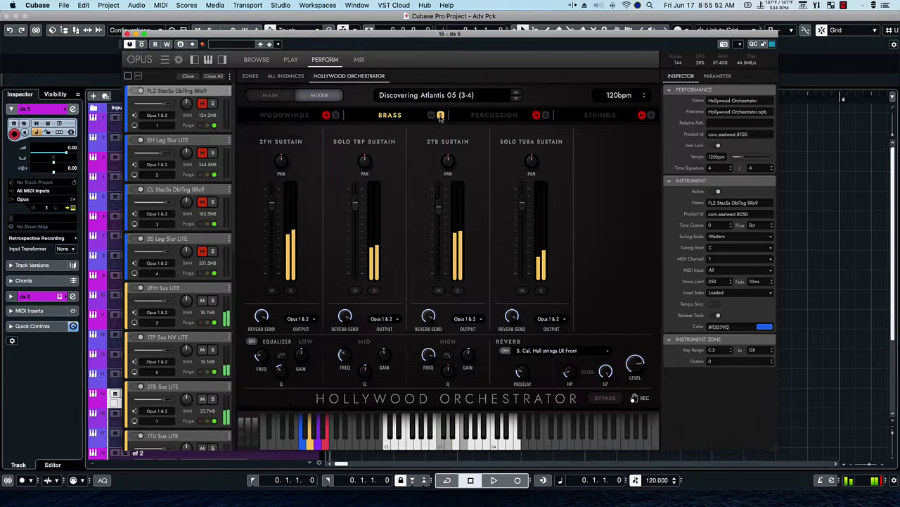
Step: Audition the woodwinds of Discovering Atlantis 05 (3-4) in solo, return to the full mix, and close the da 5 instrument
left_click(335, 116)
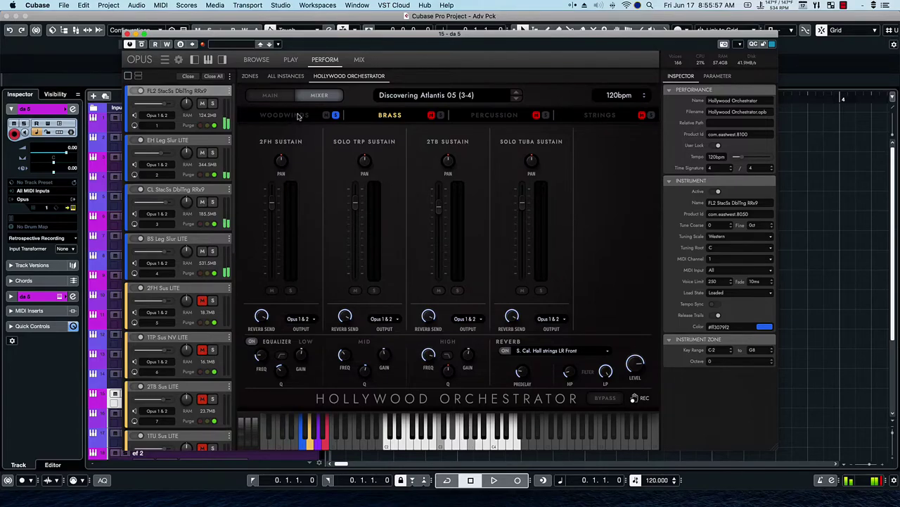
left_click(336, 116)
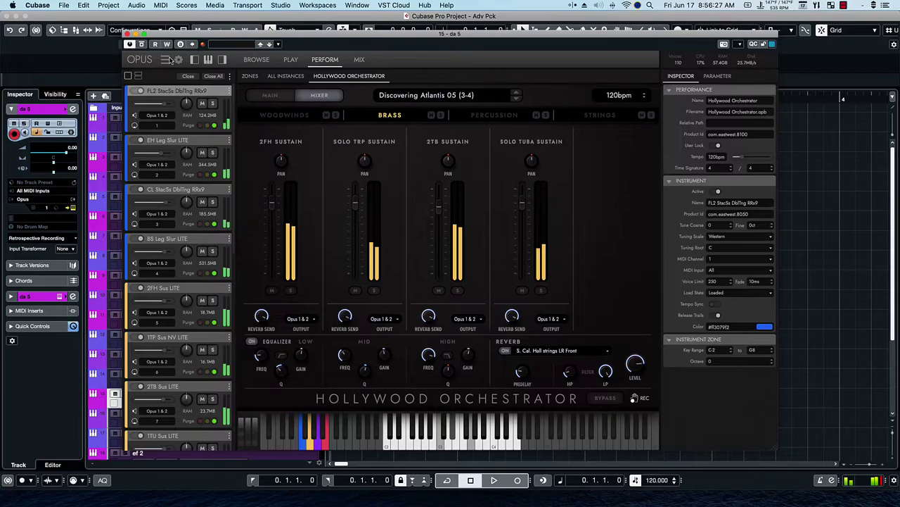
left_click(127, 33)
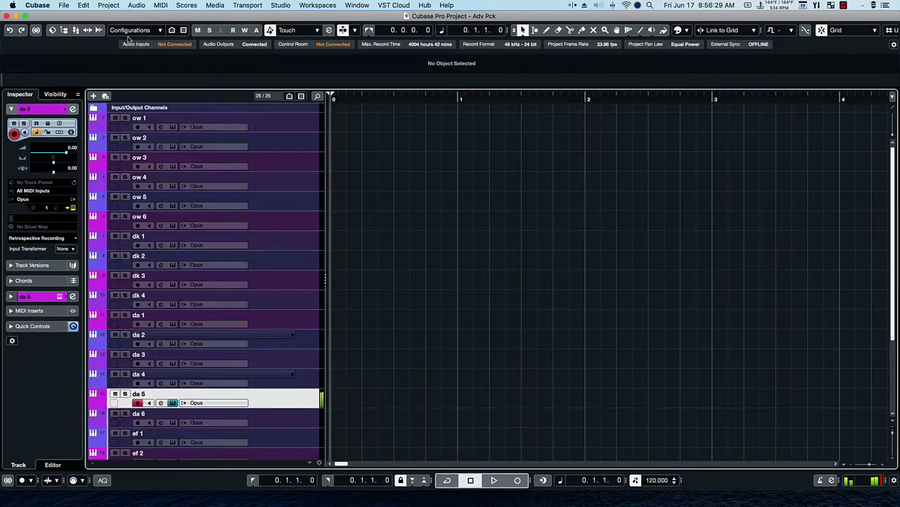
Step: Open the da 6 instrument, check its player page, and audition Discovering Atlantis 06 (3-4) in its full mix
left_click(278, 418)
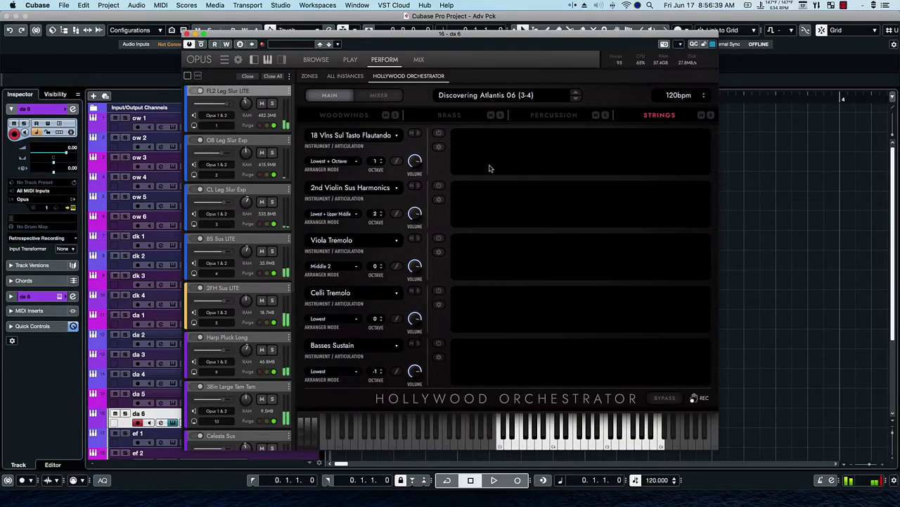
left_click(351, 61)
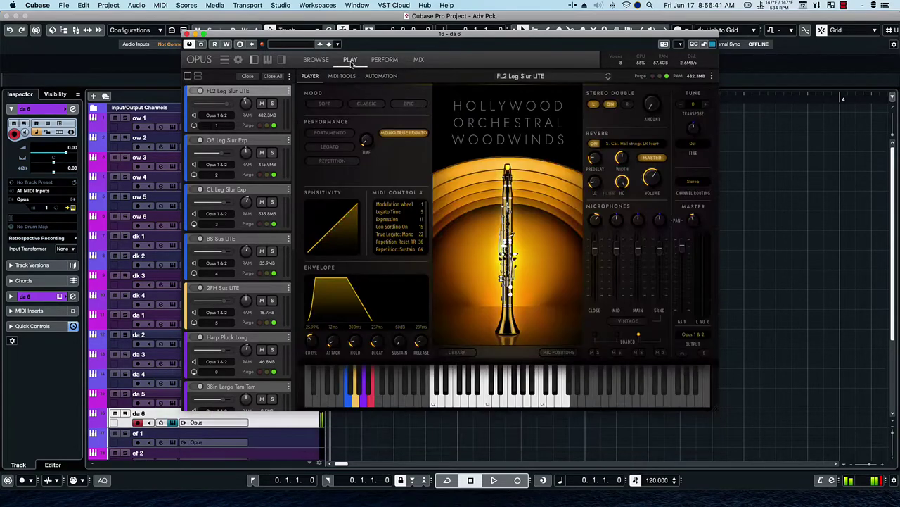
left_click(384, 61)
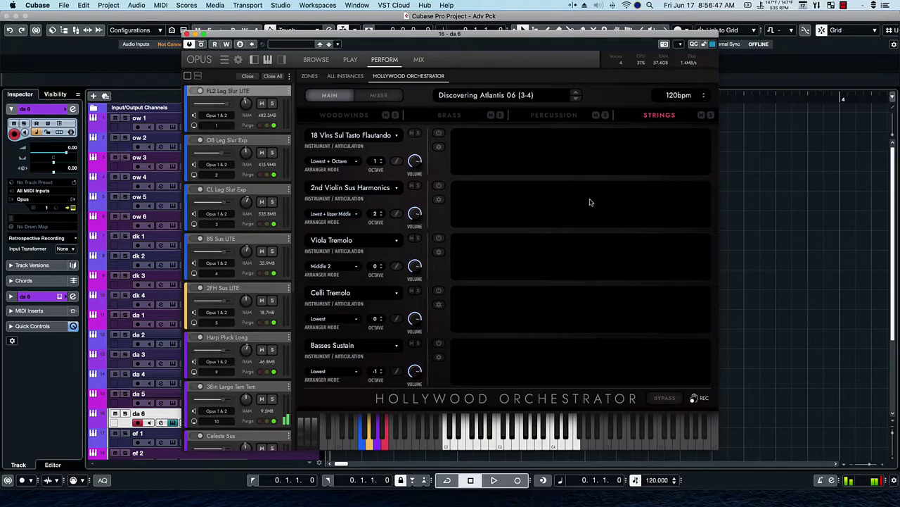
Step: Lower the Tam Tam Large Multi fader in the percussion mixer to about a third of its travel
left_click(542, 117)
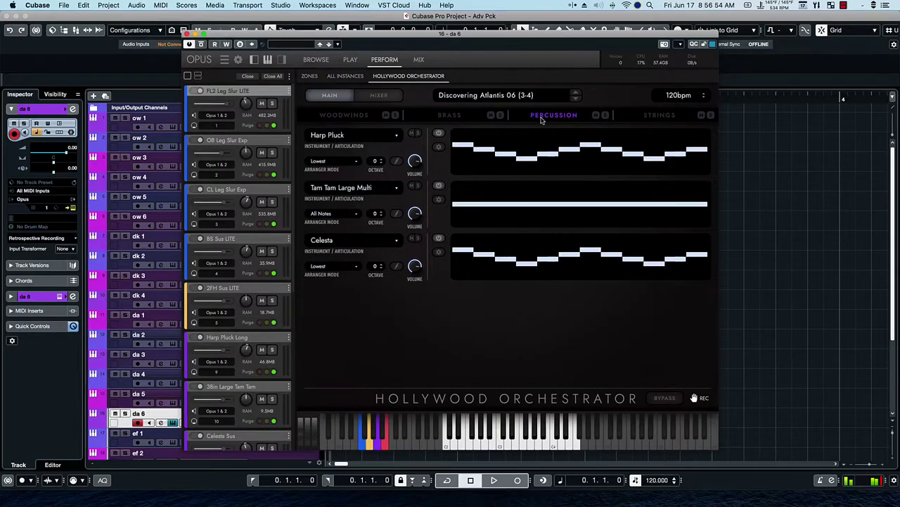
left_click(380, 98)
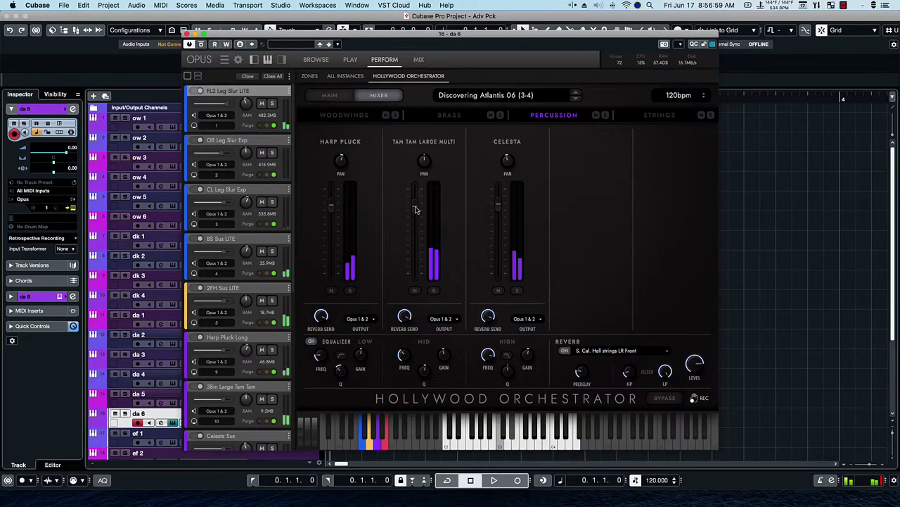
left_click_drag(415, 211, 415, 250)
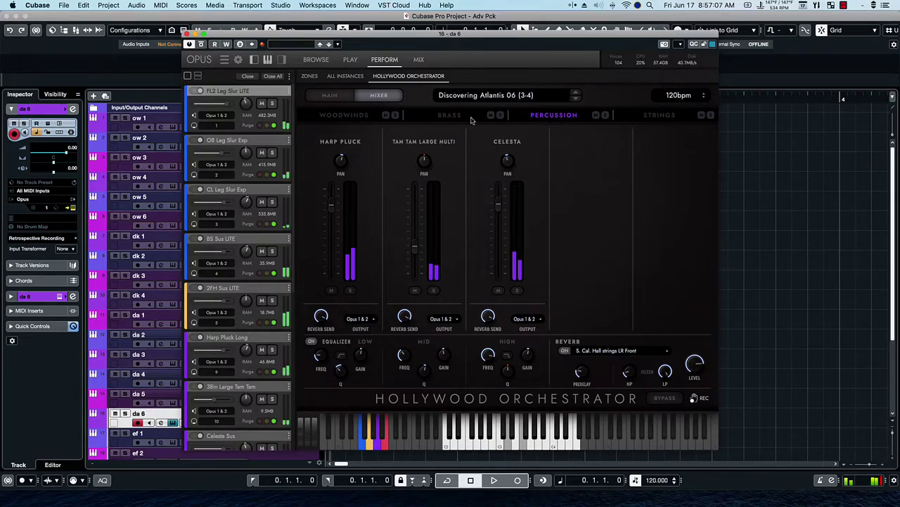
key("super+w")
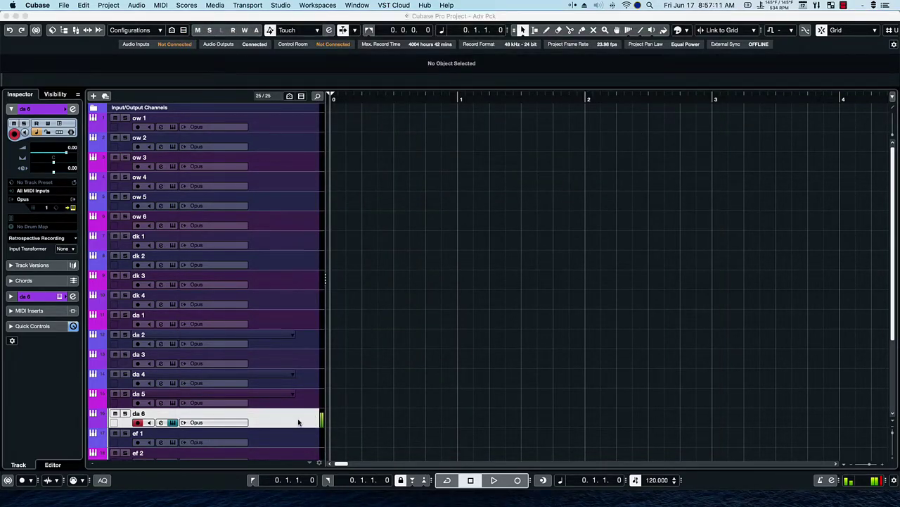
key("Return")
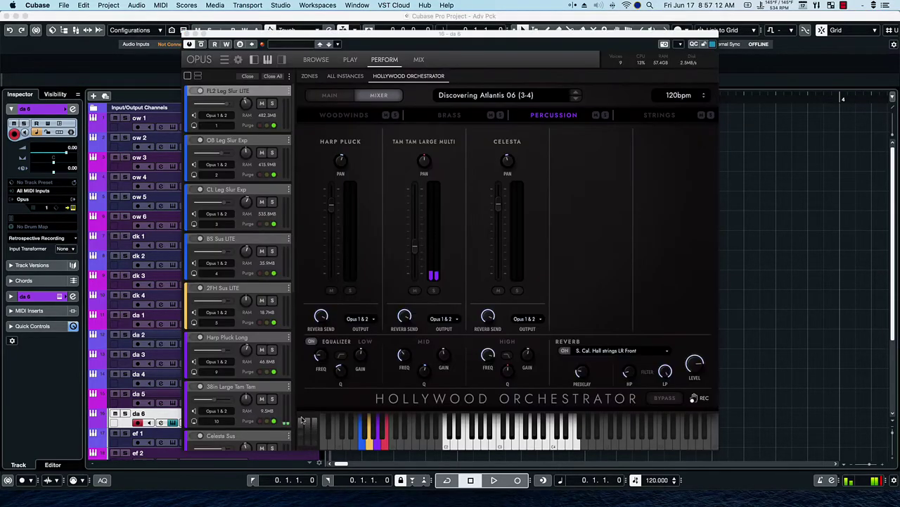
Step: Audition the strings section of Discovering Atlantis 06 (3-4) in solo with its mixer channels shown
left_click(711, 116)
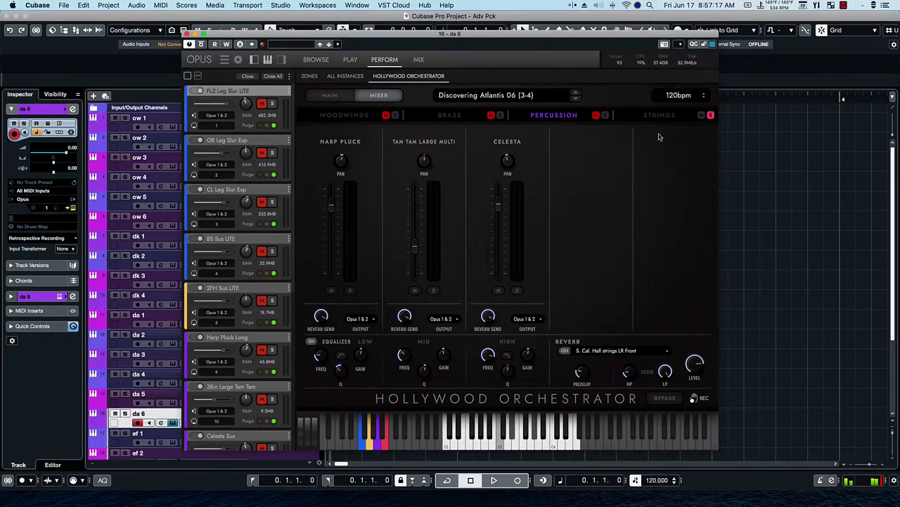
left_click(642, 117)
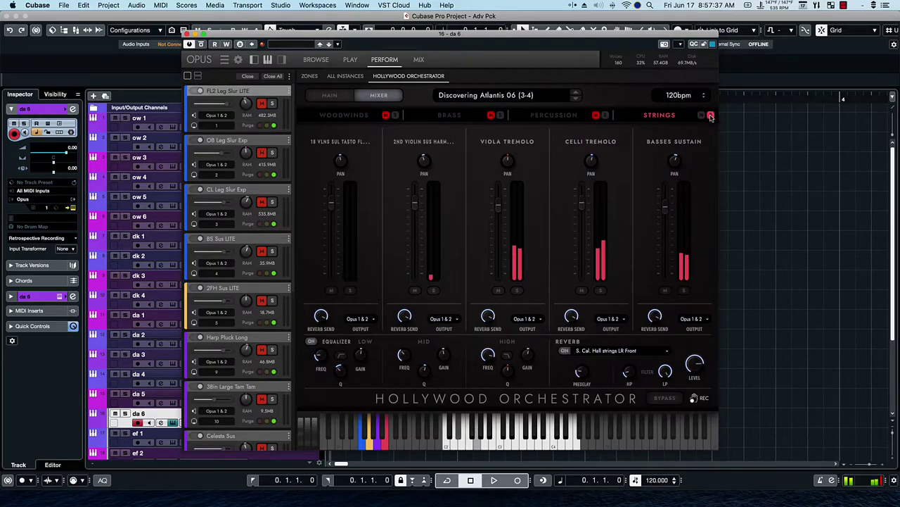
Step: Audition the percussion of Discovering Atlantis 06 (3-4) in solo, with Tam Tam Large Multi first isolated and then muted
left_click(605, 115)
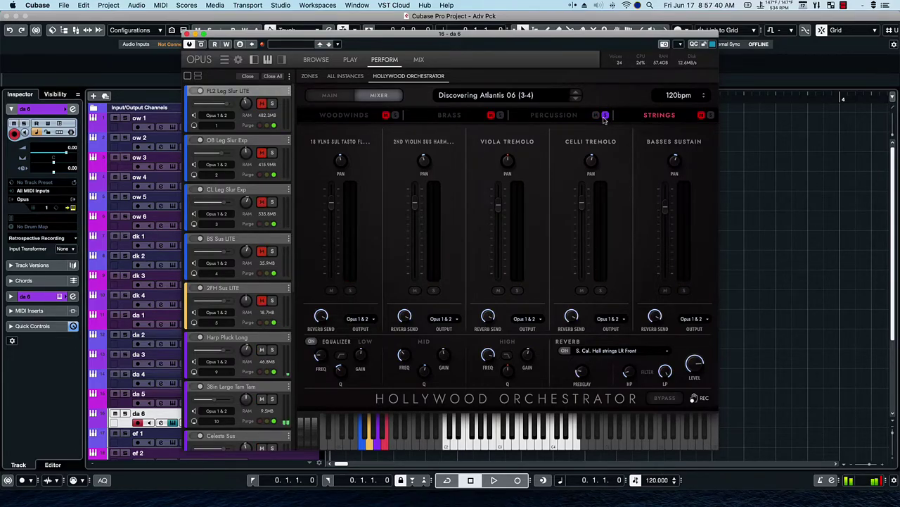
left_click(559, 120)
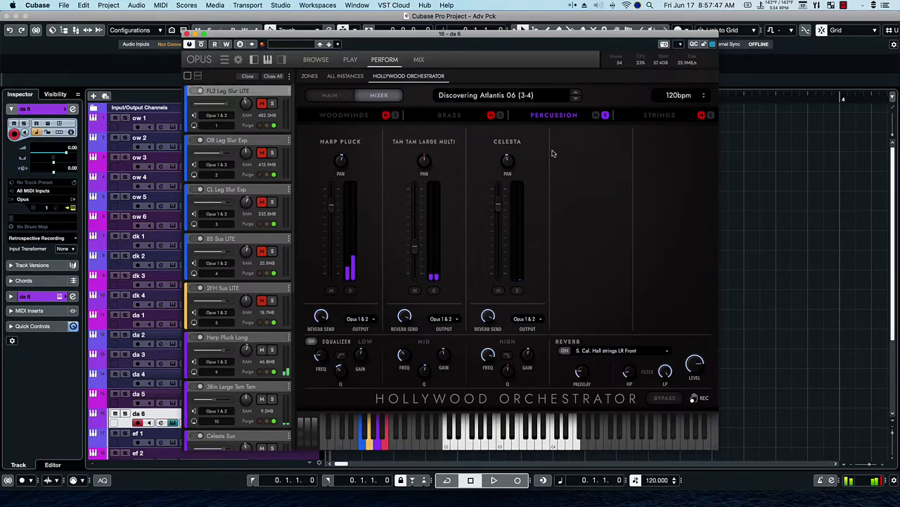
left_click(434, 290)
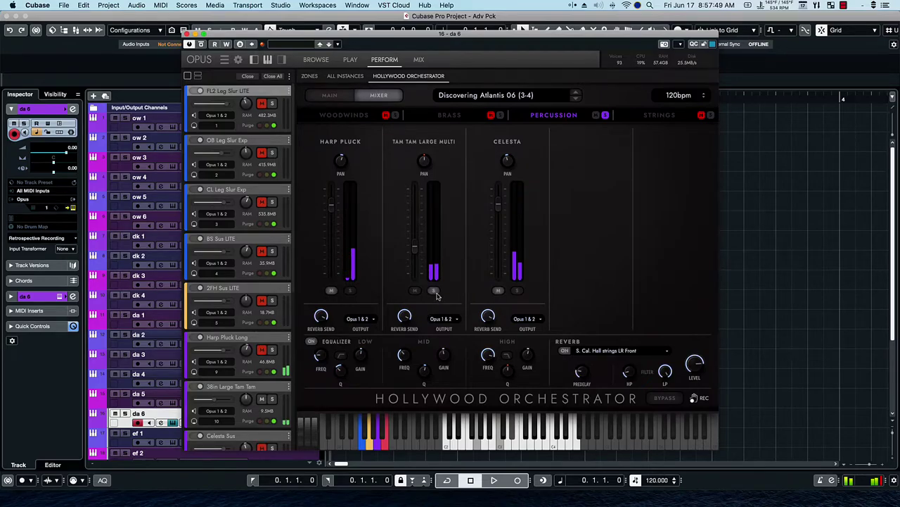
left_click(434, 291)
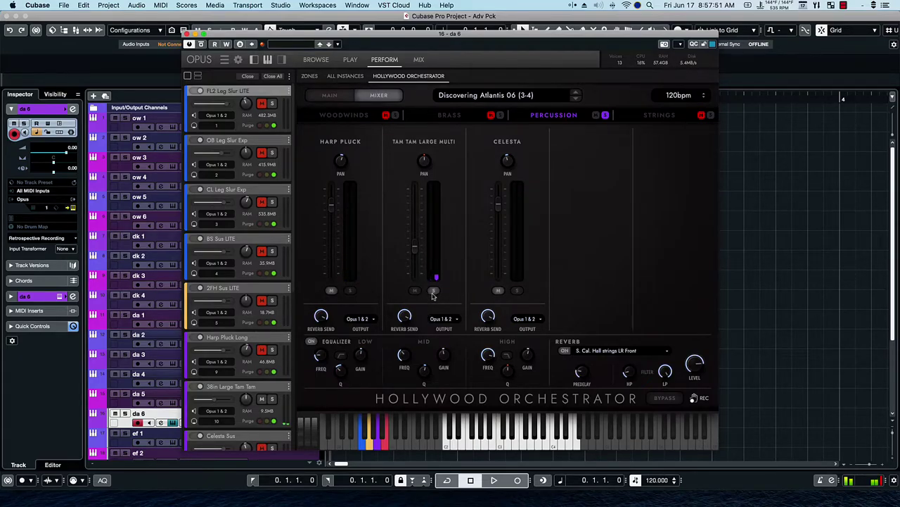
left_click(416, 291)
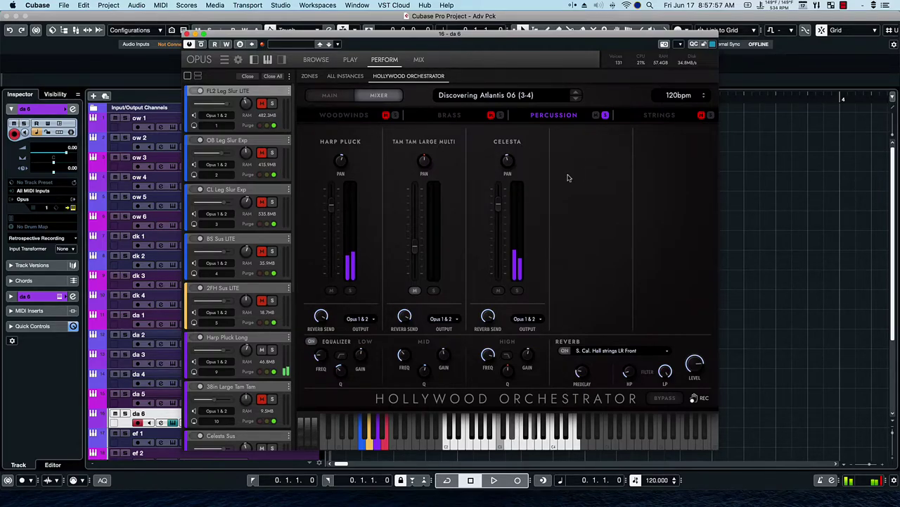
left_click(603, 116)
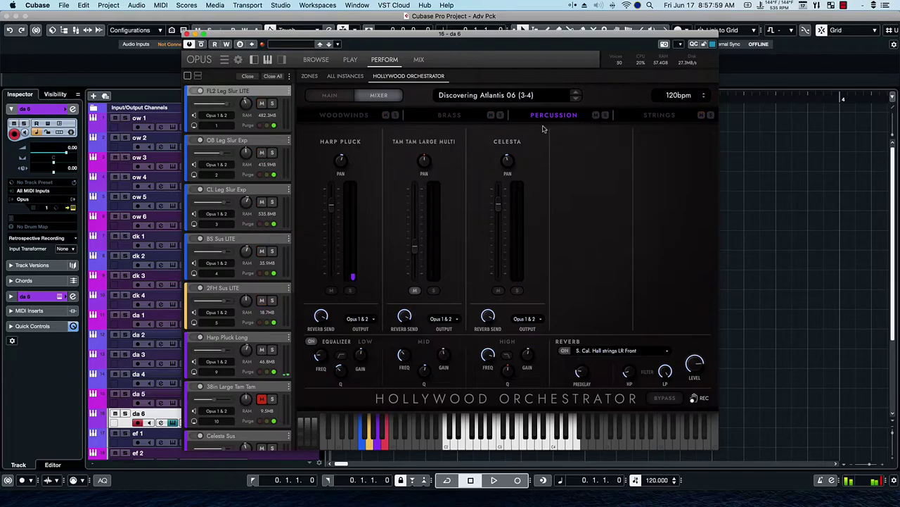
Step: Solo the brass section of Discovering Atlantis 06 (3-4), set 2FH Sustain to -3.5 dB, and end the solo
left_click(500, 116)
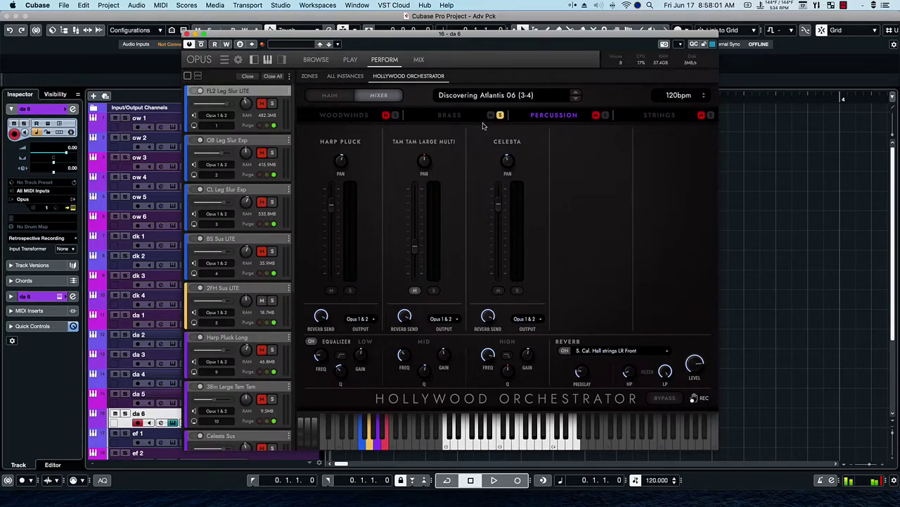
left_click(441, 121)
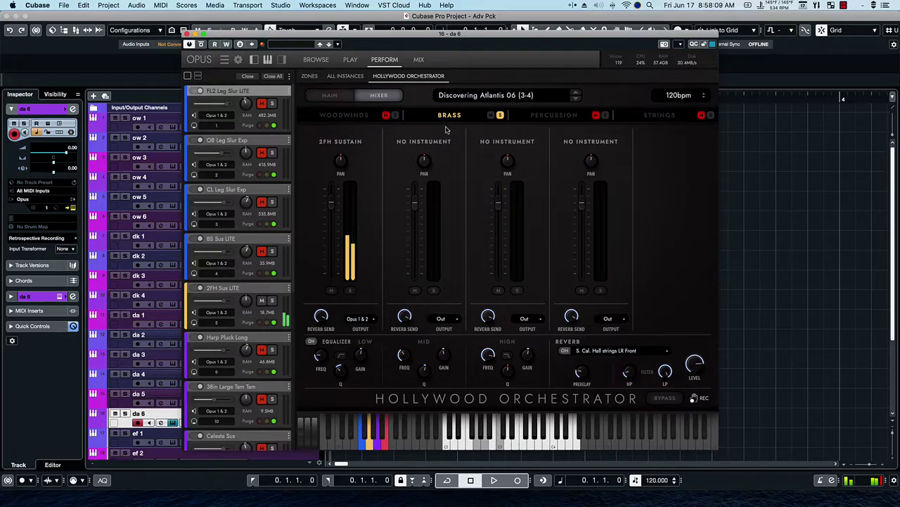
left_click(334, 212)
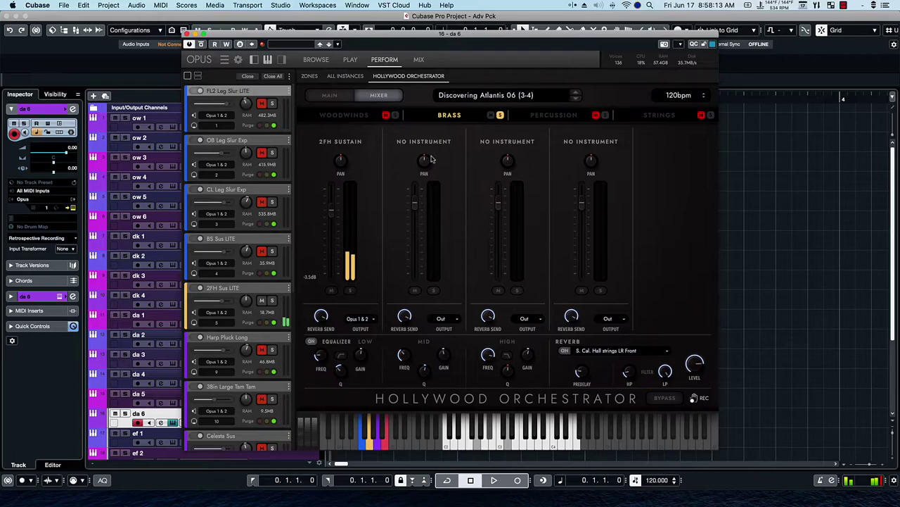
left_click(500, 115)
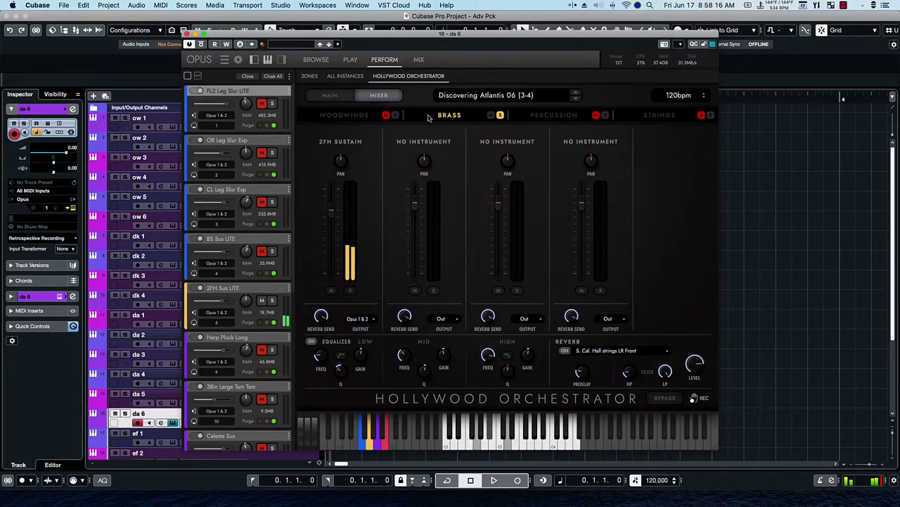
Step: Solo the woodwinds, set Oboe Legato to -3.4 dB, lower Bassoon Sustain slightly, and return to the full mix
left_click(385, 115)
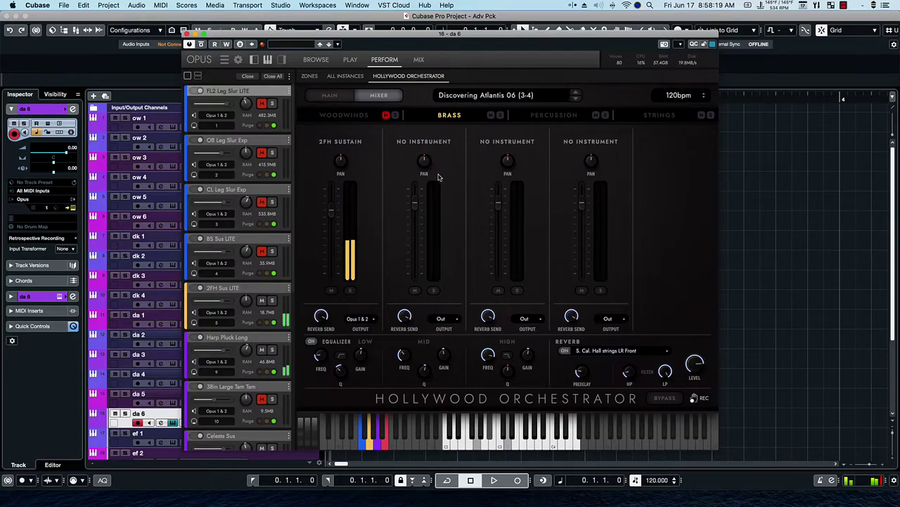
left_click(395, 117)
left_click(395, 114)
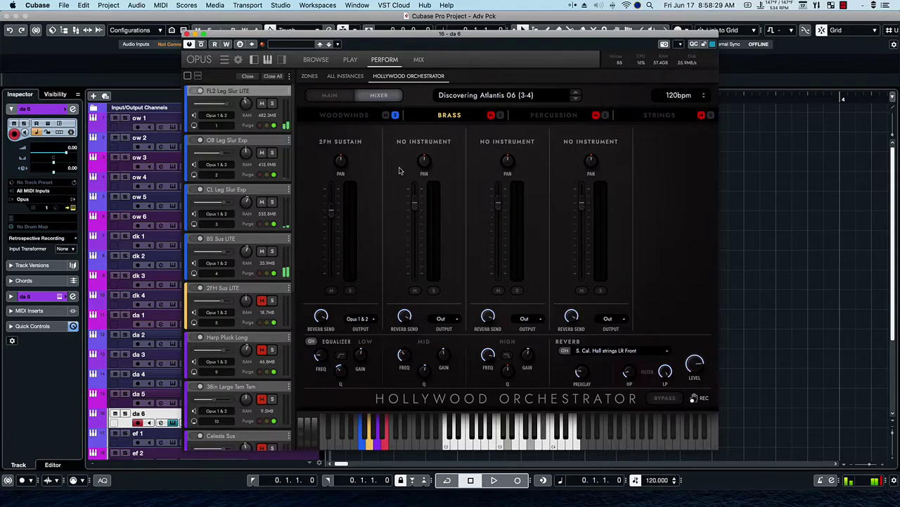
left_click(346, 118)
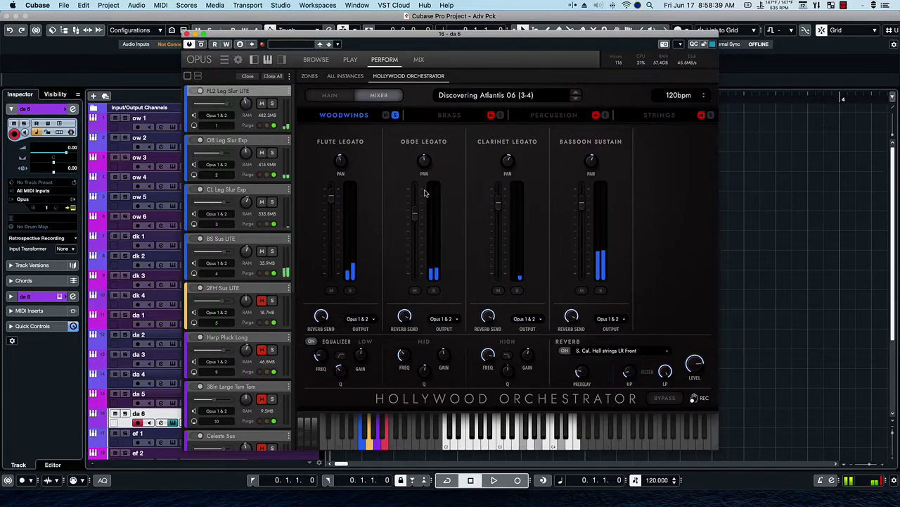
mouse_move(415, 216)
left_mouse_down()
mouse_move(417, 192)
mouse_move(417, 210)
left_mouse_up()
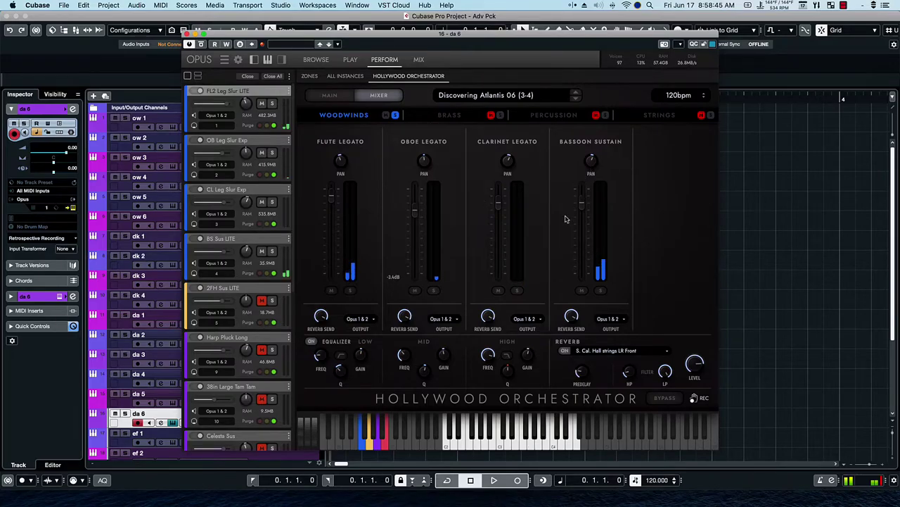
mouse_move(578, 213)
left_mouse_down()
mouse_move(581, 241)
mouse_move(583, 214)
left_mouse_up()
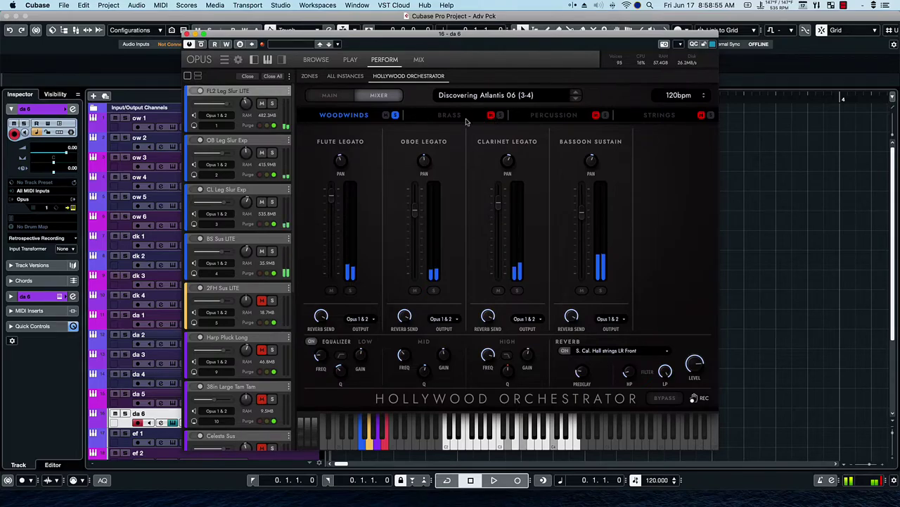
left_click(395, 117)
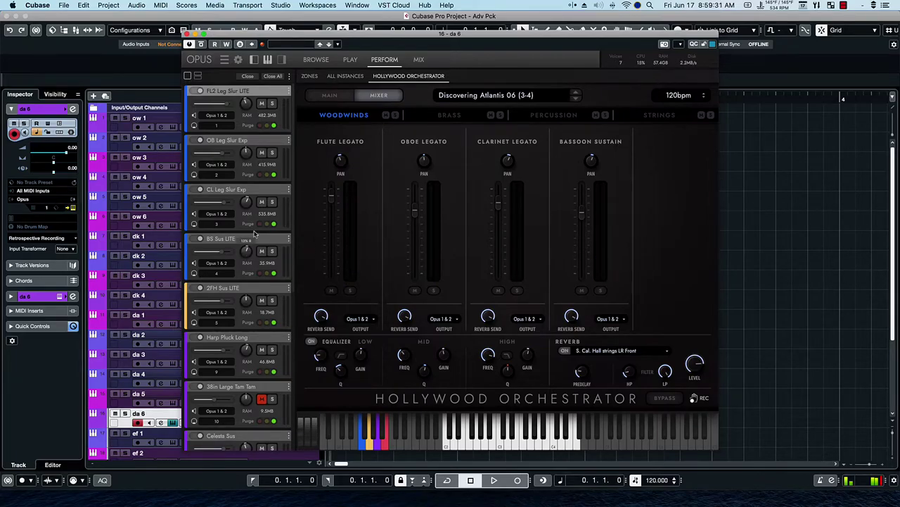
Step: Unmute 38in Large Tam Tam in the loaded instruments list and close the da 6 instrument
scroll(245, 303, "down", 4)
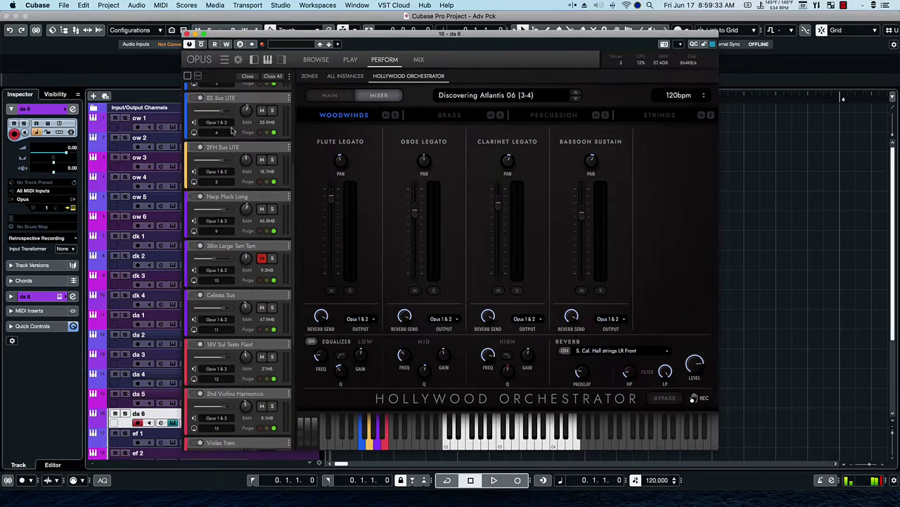
scroll(259, 220, "up", 3)
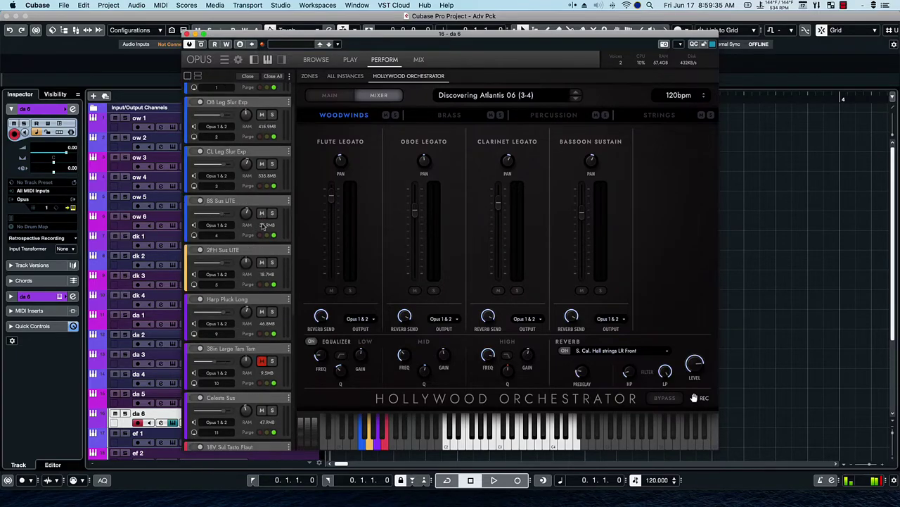
scroll(267, 410, "down", 3)
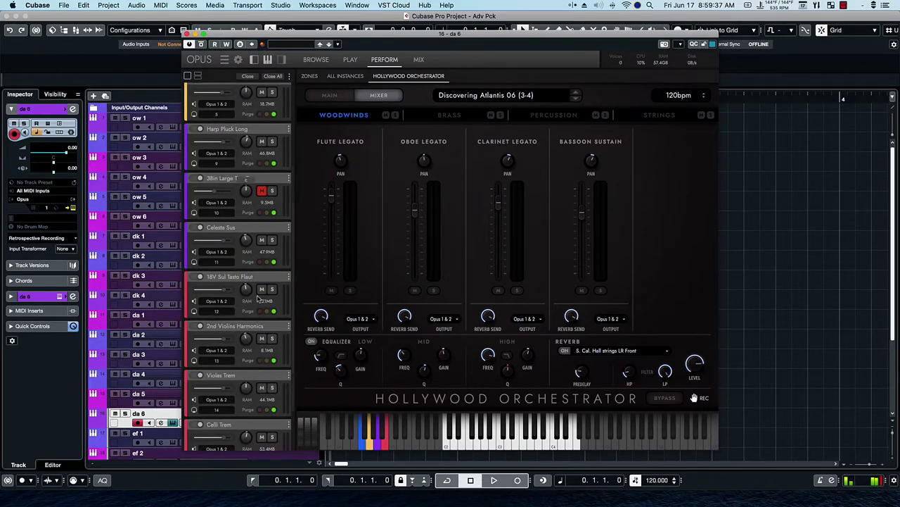
scroll(262, 198, "up", 5)
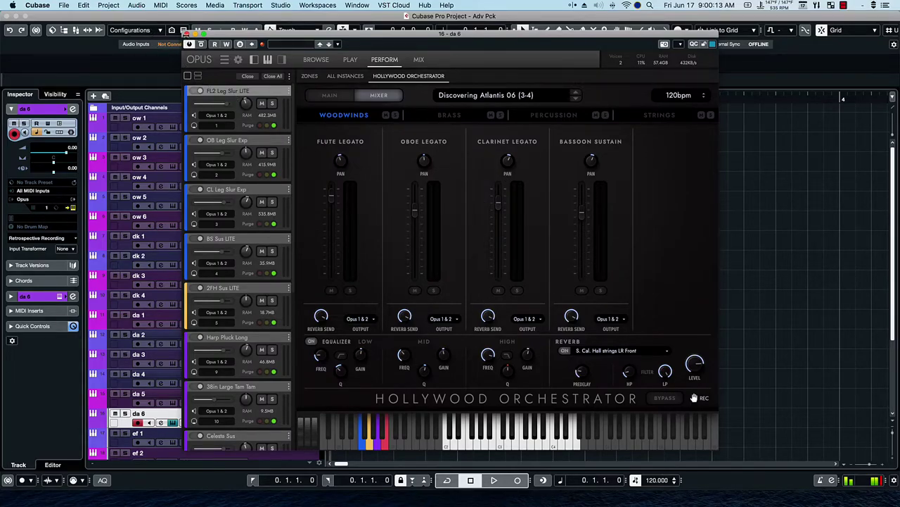
left_click(187, 34)
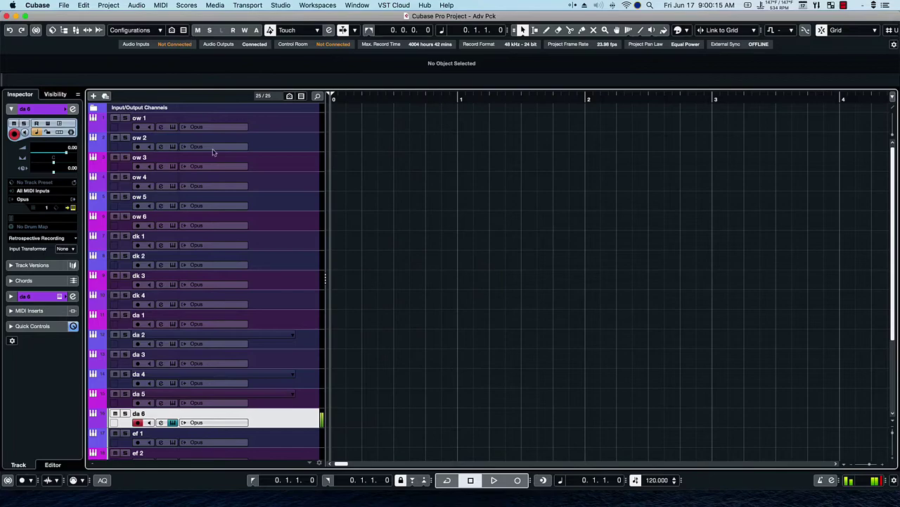
Step: Open the ef 1 instrument and view the strings mixer channels and player page of Enchanted Forest 01 (3-4)
left_click(281, 442)
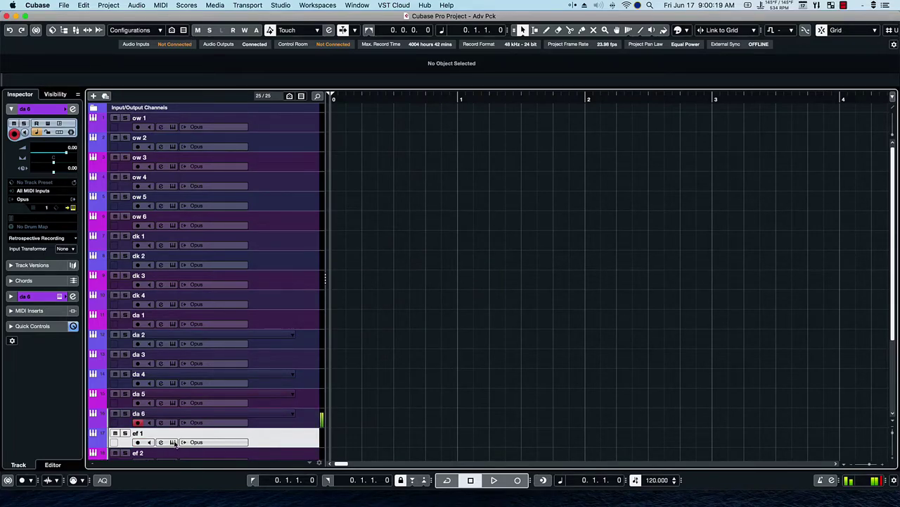
key("e")
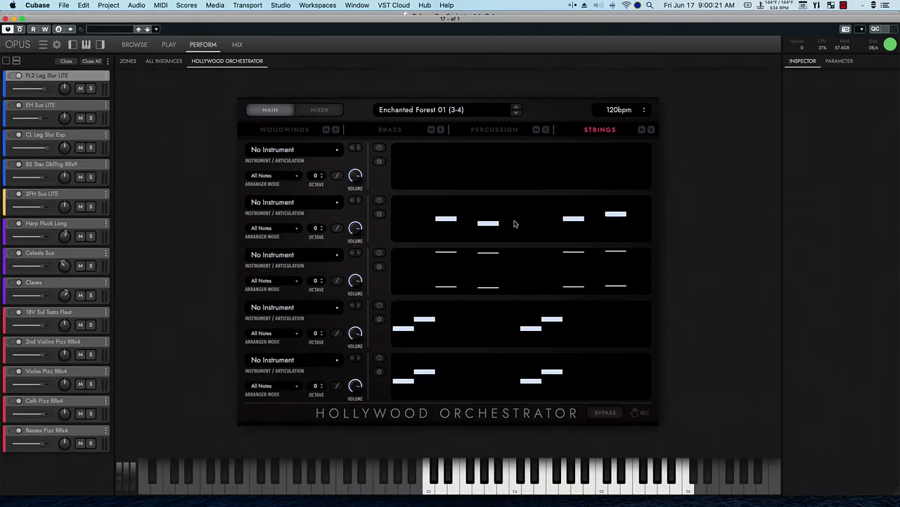
left_click(320, 109)
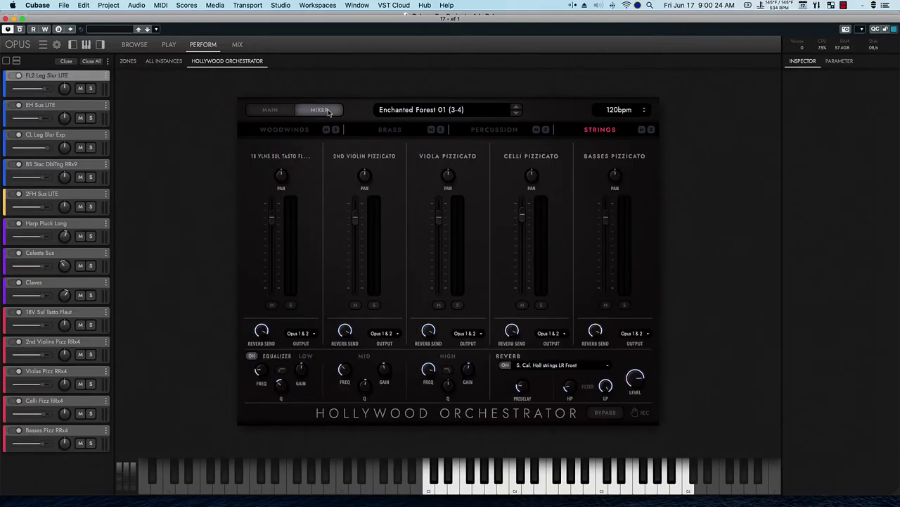
left_click(172, 46)
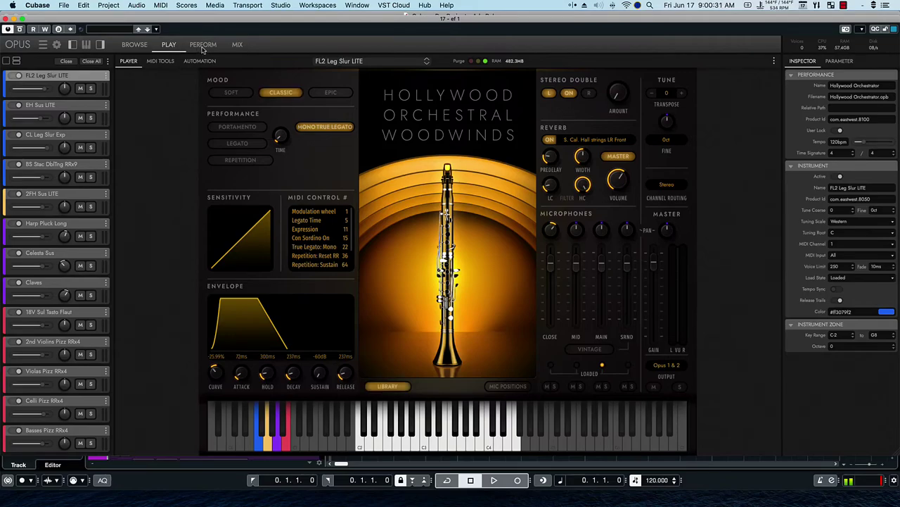
Step: Return to the Enchanted Forest 01 (3-4) mixer and audition the strings and percussion sections soloed in turn
left_click(203, 46)
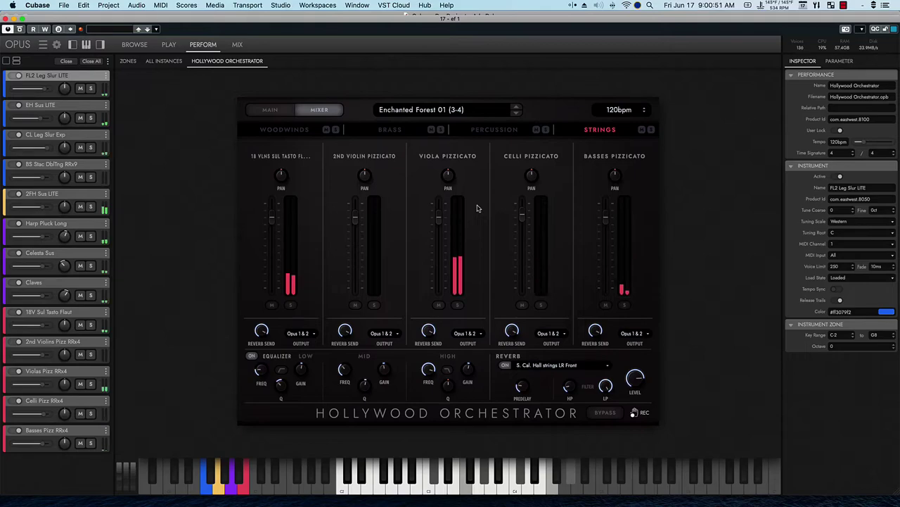
left_click(651, 130)
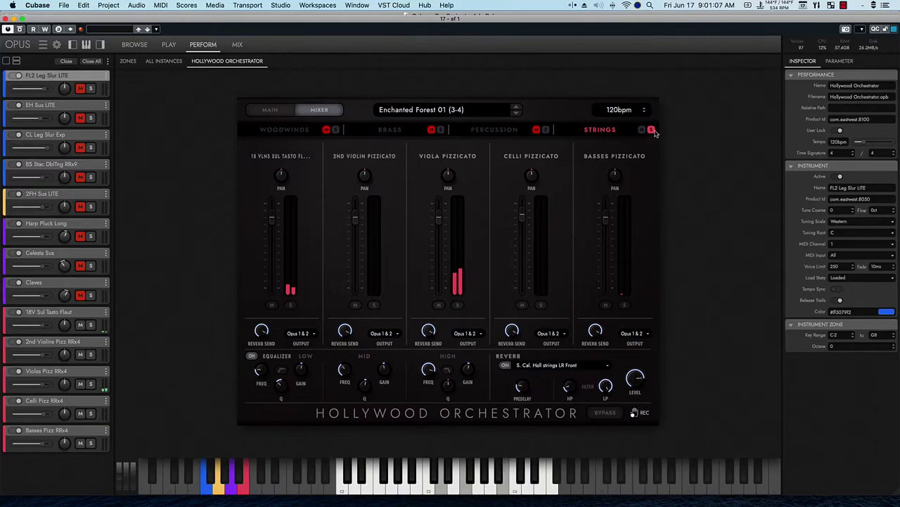
left_click(546, 131)
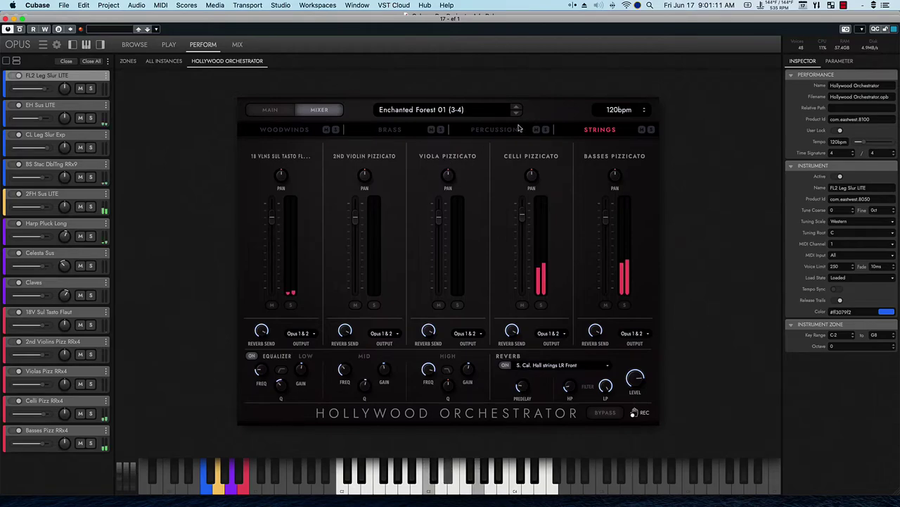
left_click(491, 132)
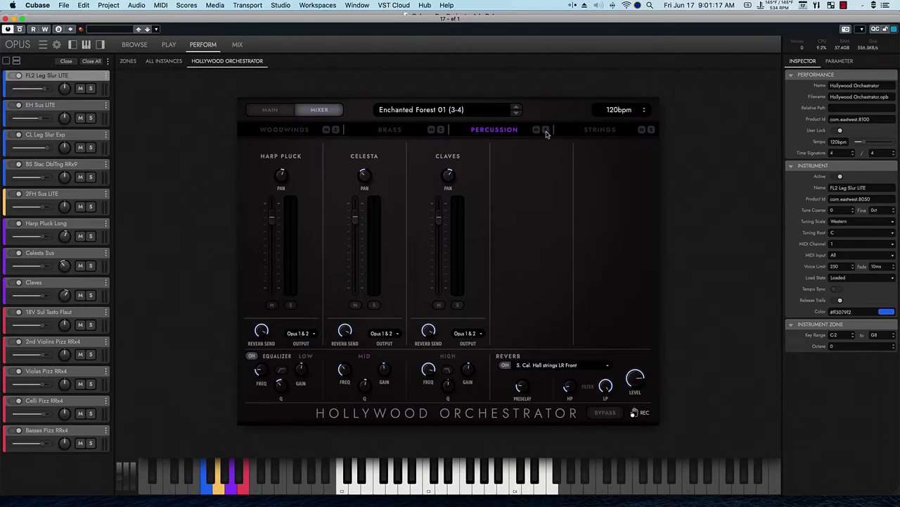
left_click(546, 131)
Step: Solo the brass section of Enchanted Forest 01 (3-4), show its mixer channels, and lower the 2FH Sustain level slightly
left_click(441, 130)
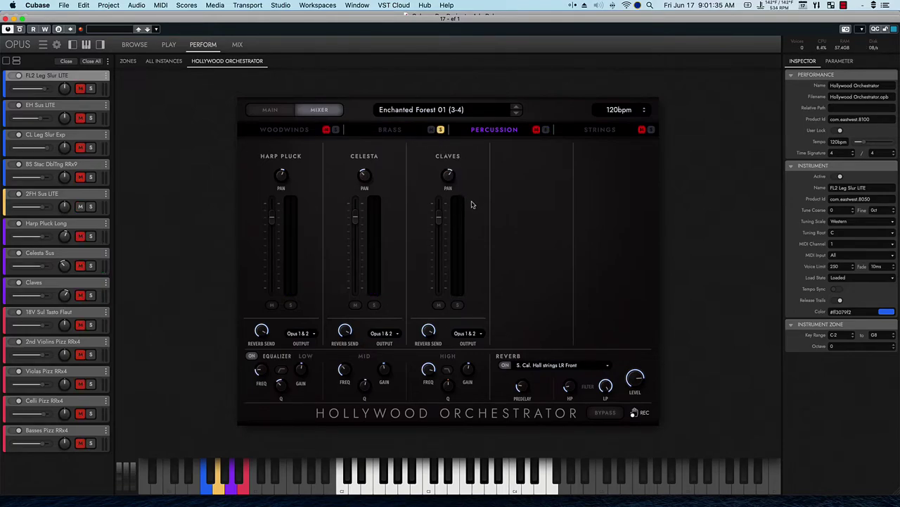
left_click(384, 138)
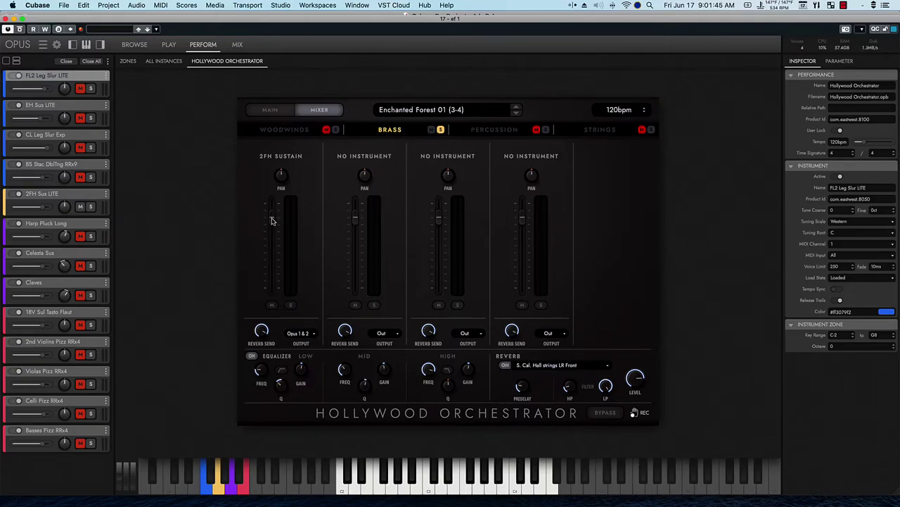
left_click_drag(273, 232, 274, 233)
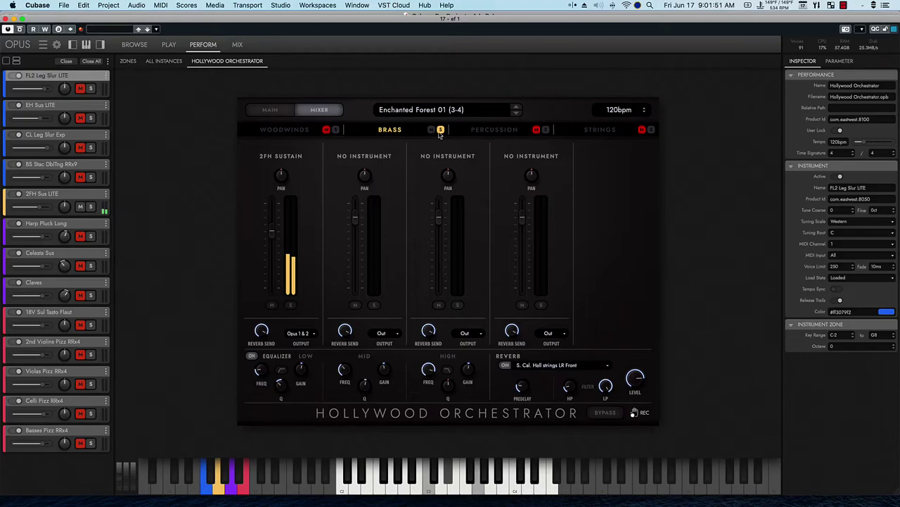
Step: Audition the woodwinds of Enchanted Forest 01 (3-4) in solo, view their mixer channels, and close the ef 1 instrument
left_click(335, 132)
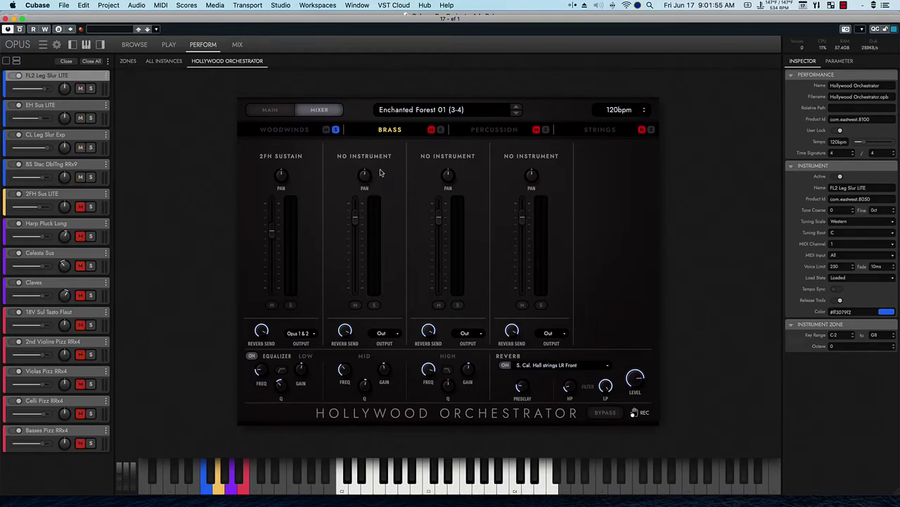
left_click(291, 132)
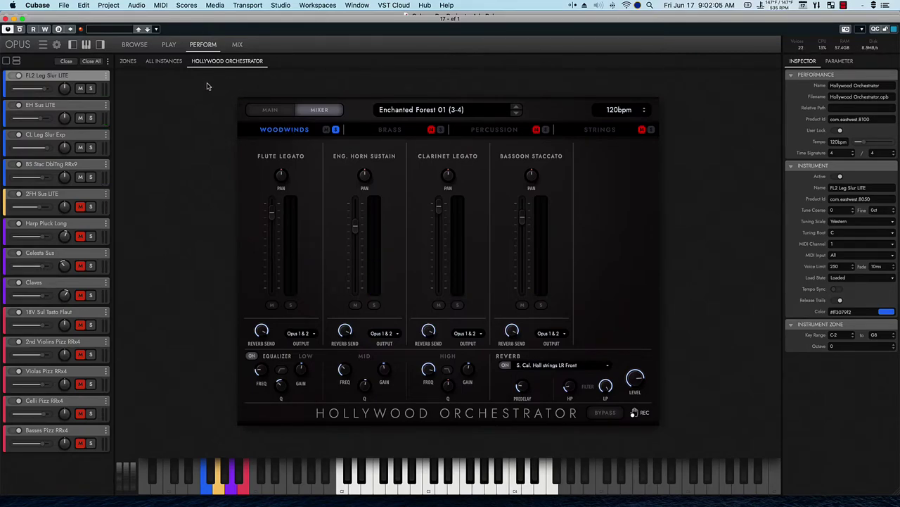
left_click(6, 19)
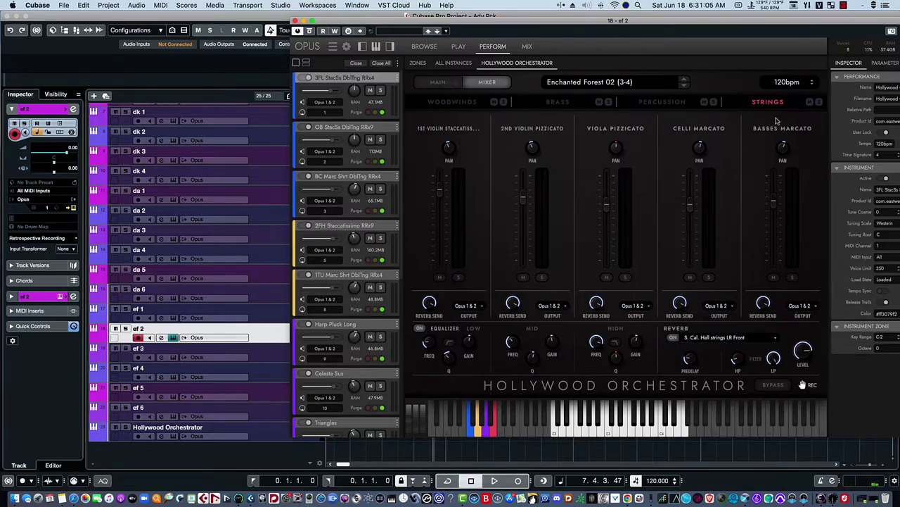
Step: Audition the strings and percussion sections of Enchanted Forest 02 (3-4) in solo, ending each solo
left_click(819, 103)
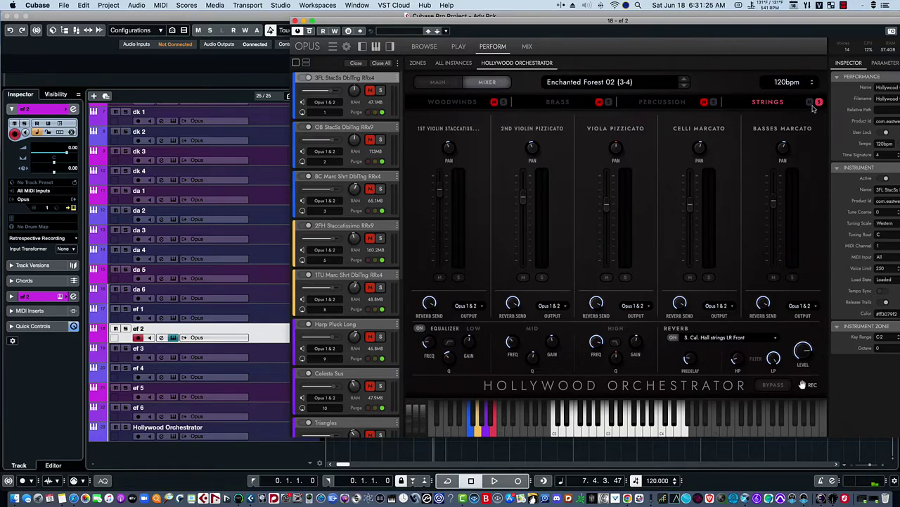
left_click(819, 102)
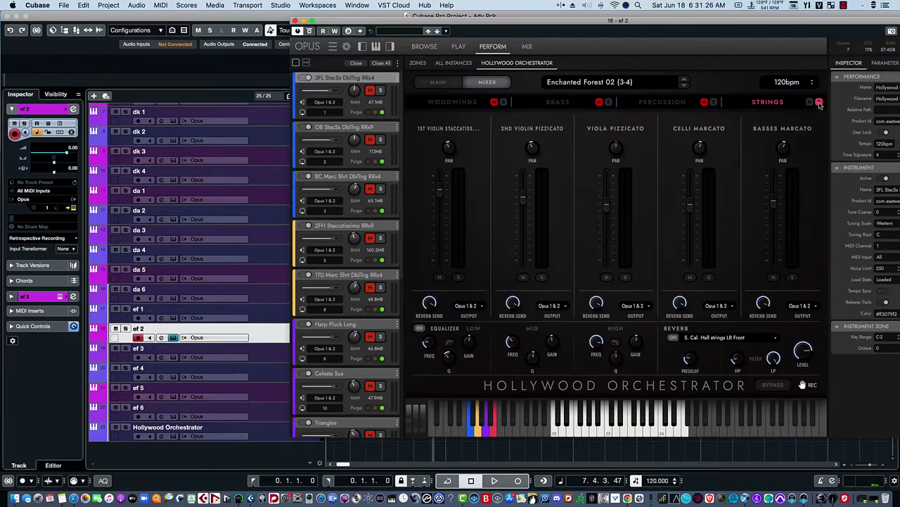
left_click(714, 102)
left_click(667, 105)
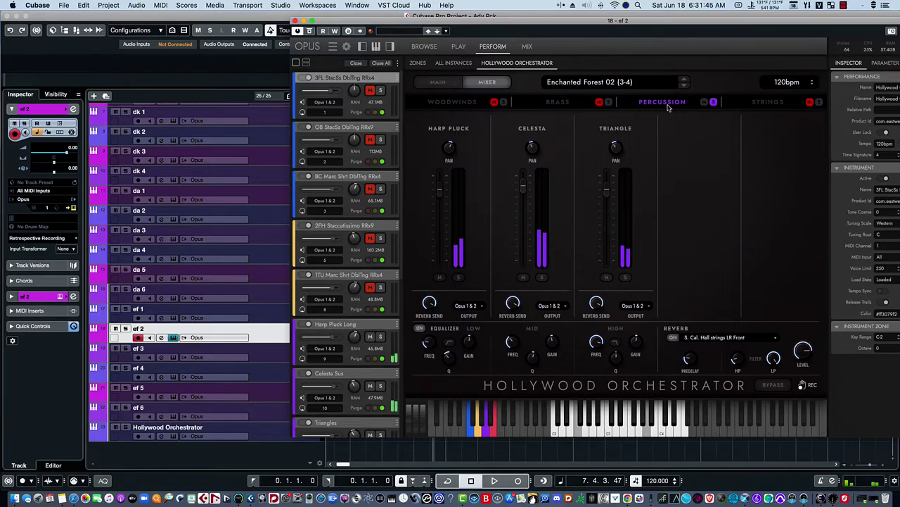
left_click(713, 103)
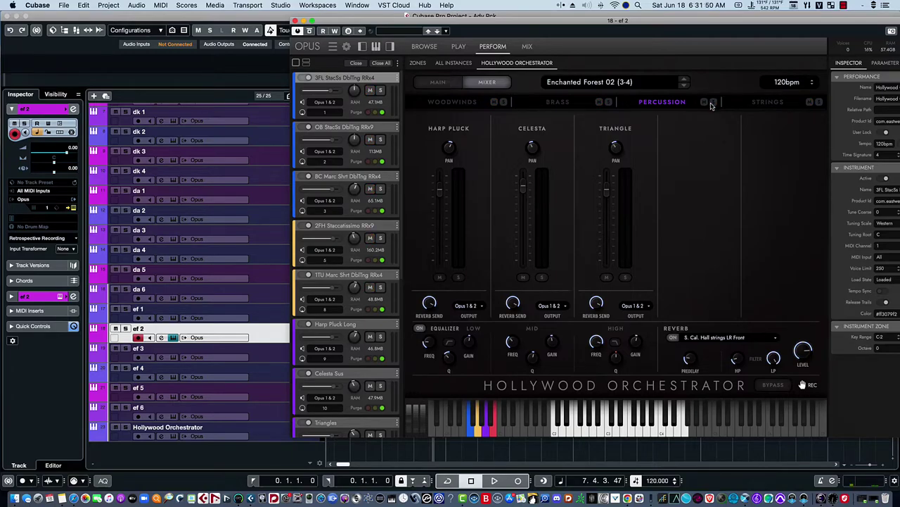
Step: Solo the brass section of Enchanted Forest 02 (3-4), view its mixer channels, and end the solo
left_click(609, 102)
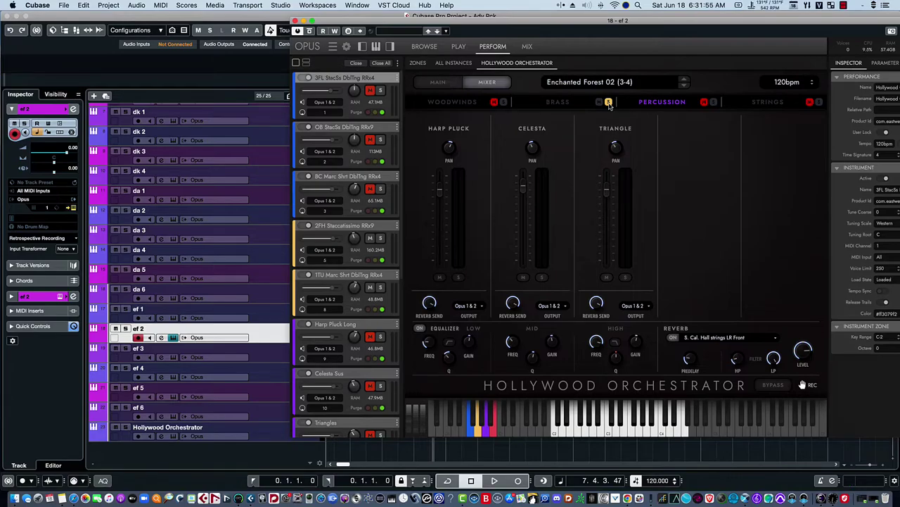
left_click(565, 104)
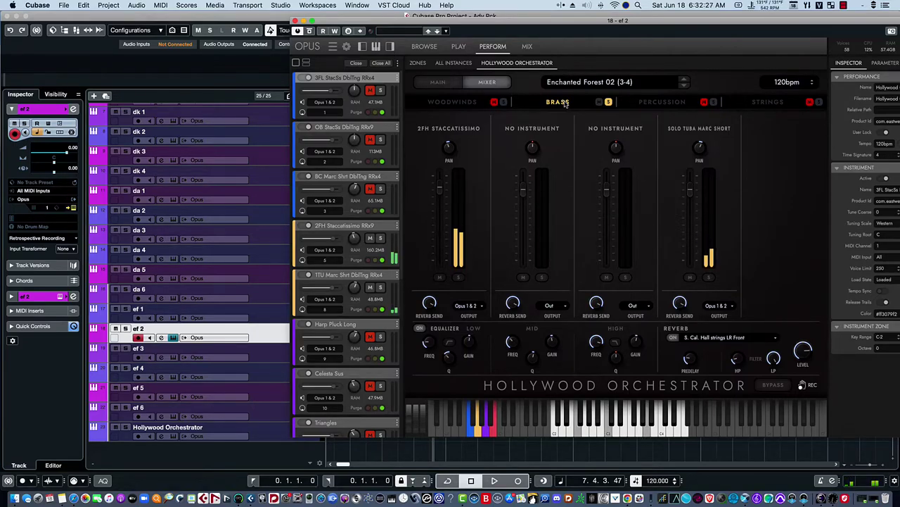
left_click(609, 102)
Step: Audition the woodwinds of Enchanted Forest 02 (3-4) in solo, return to the full mix, and close the ef 2 instrument
left_click(503, 102)
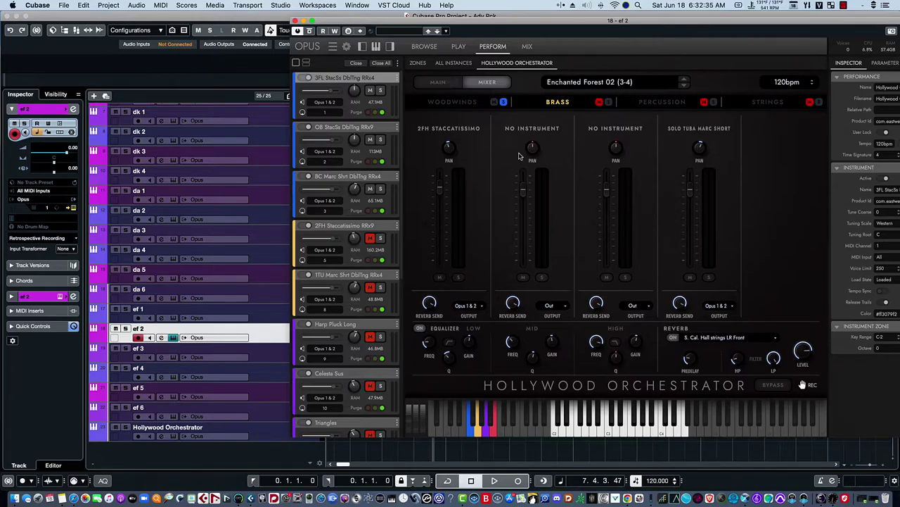
left_click(440, 106)
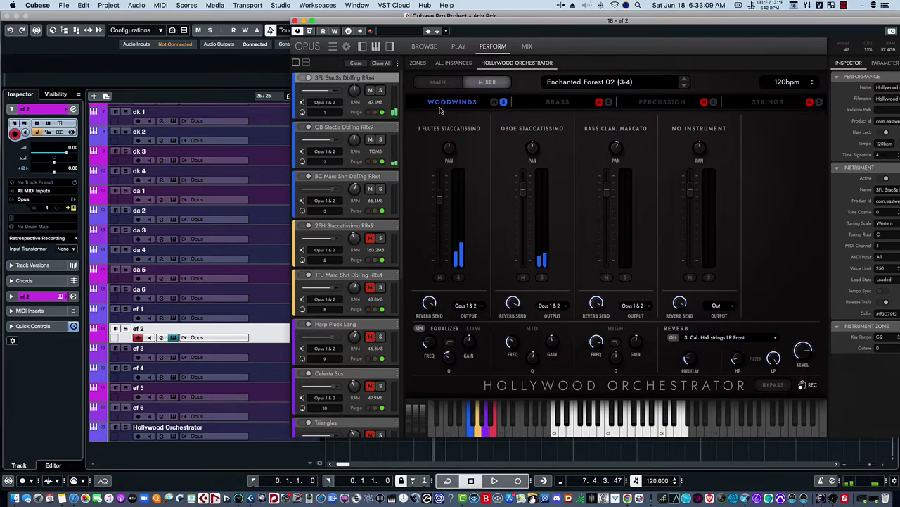
left_click(503, 103)
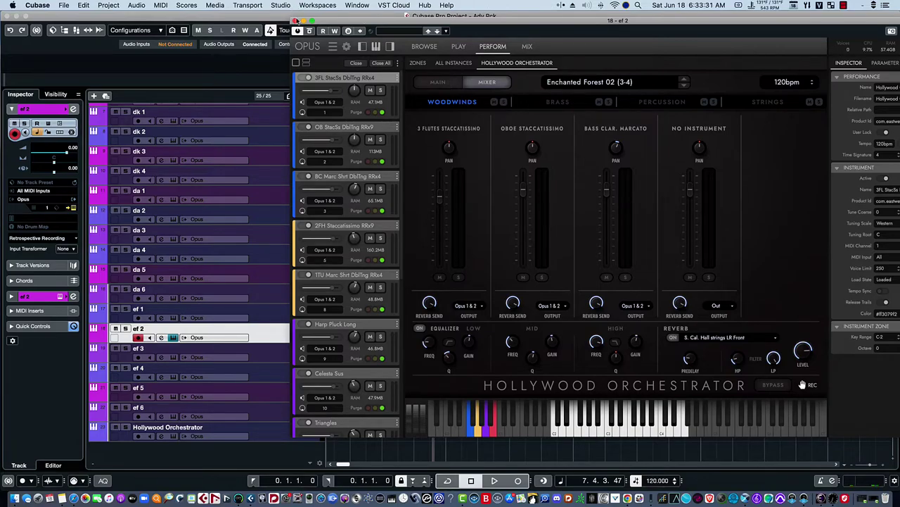
left_click(296, 21)
Step: Open the ef 3 track's Opus instrument, show the Enchanted Forest 03 (3-4) mixer, and reposition its window clear of the track list
left_click(313, 361)
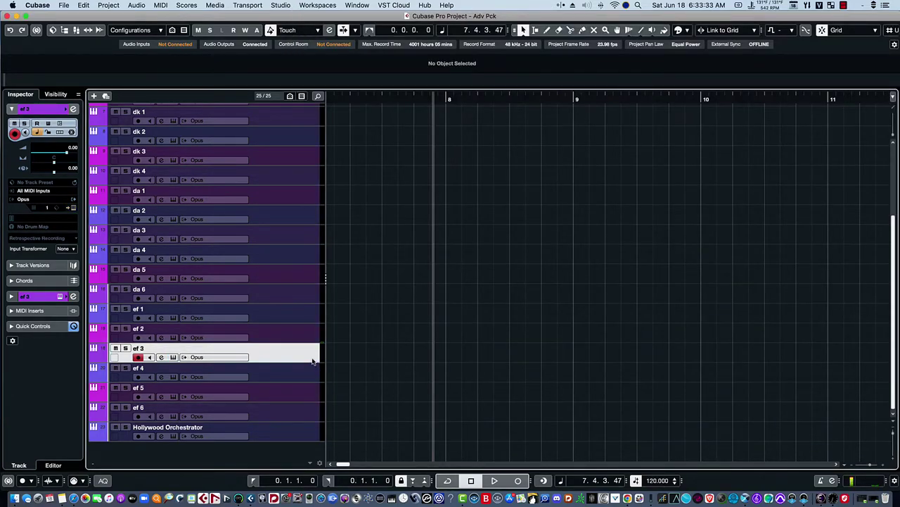
left_click(173, 357)
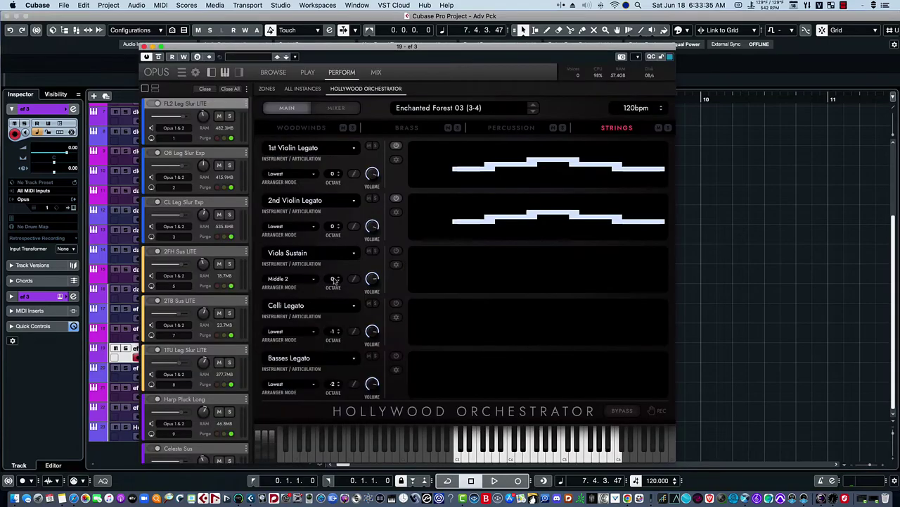
left_click(335, 109)
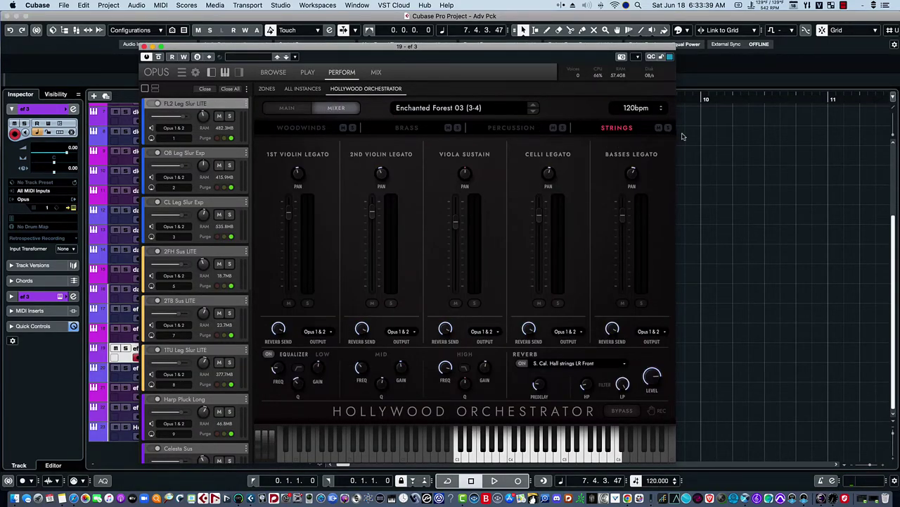
left_click_drag(355, 51, 413, 27)
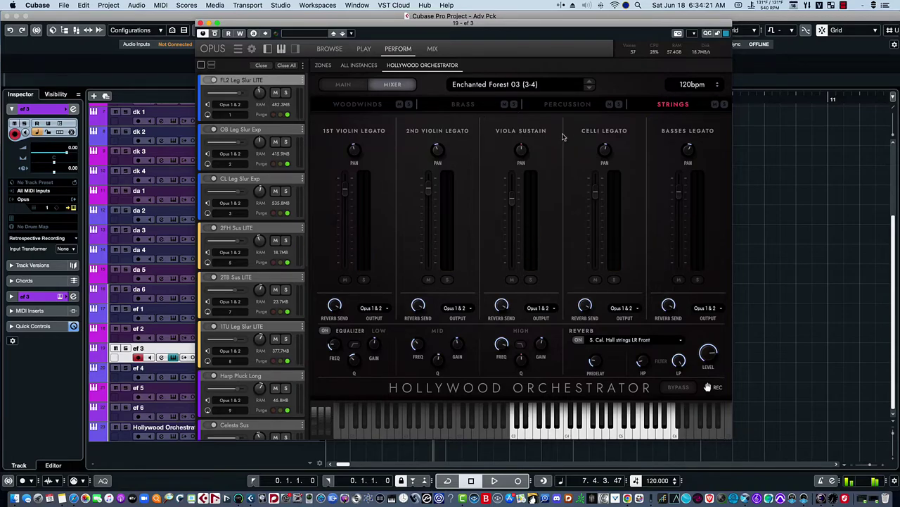
Step: Audition the strings and percussion sections of Enchanted Forest 03 (3-4) in solo, ending each solo
left_click(724, 105)
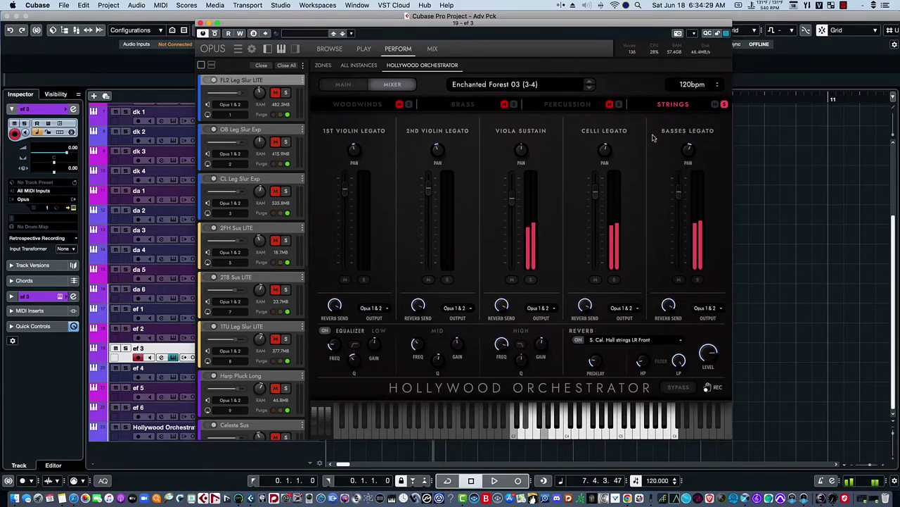
left_click(724, 105)
left_click(619, 104)
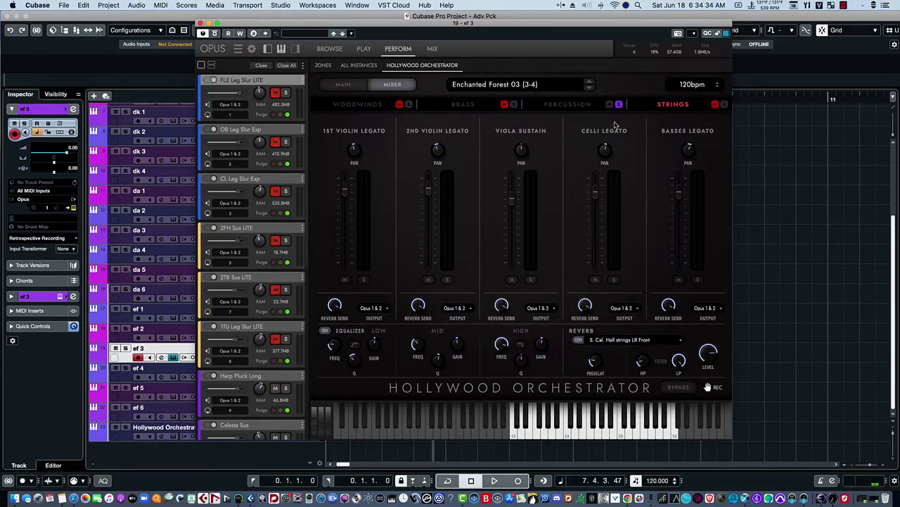
left_click(568, 108)
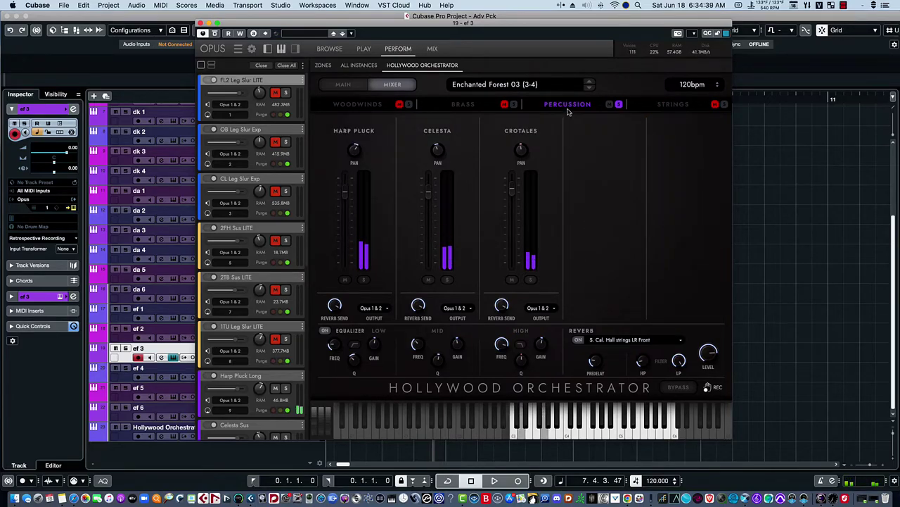
left_click(620, 105)
Step: Solo the brass section of Enchanted Forest 03 (3-4), view its mixer channels, and end the solo
left_click(514, 105)
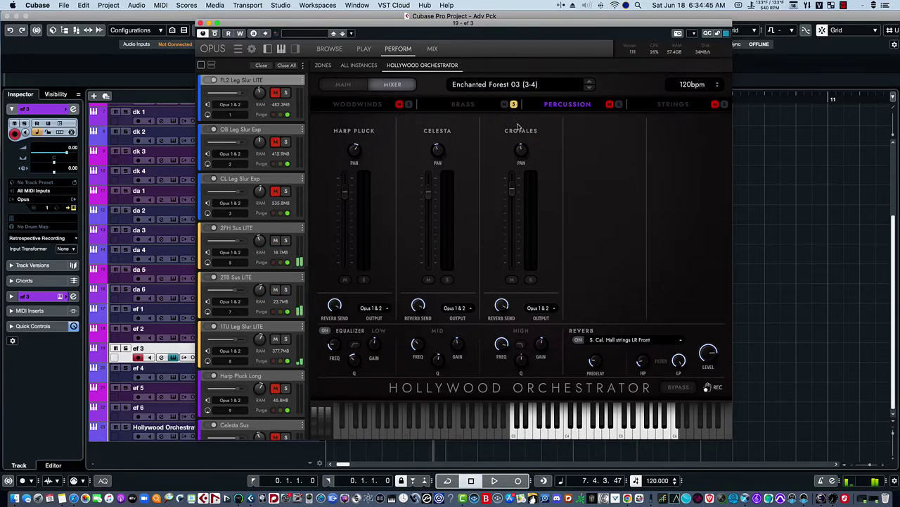
left_click(463, 104)
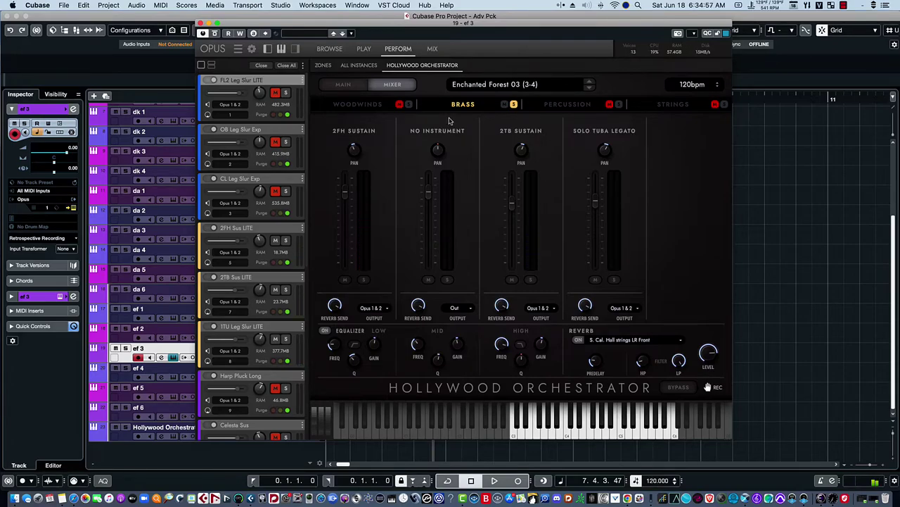
left_click(515, 105)
Step: Solo the woodwinds of Enchanted Forest 03 (3-4), add percussion to the solo, and return to the full mix
left_click(409, 104)
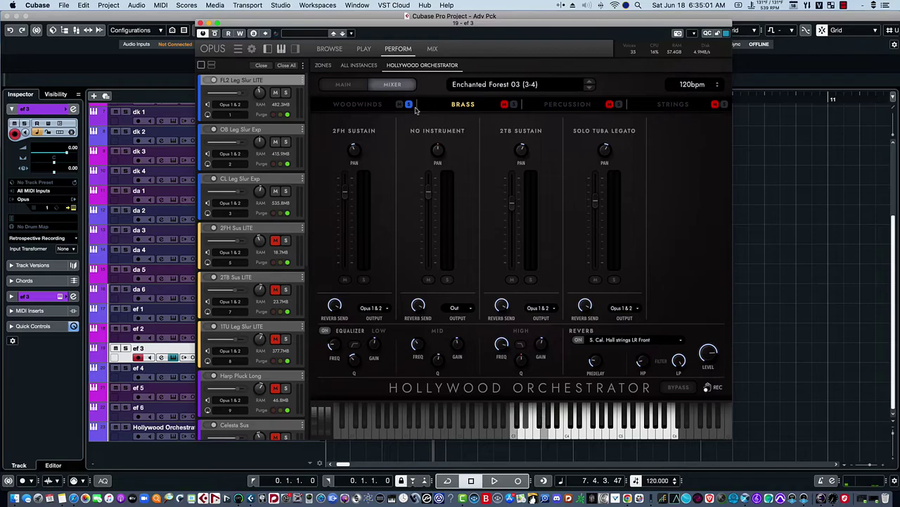
left_click(354, 107)
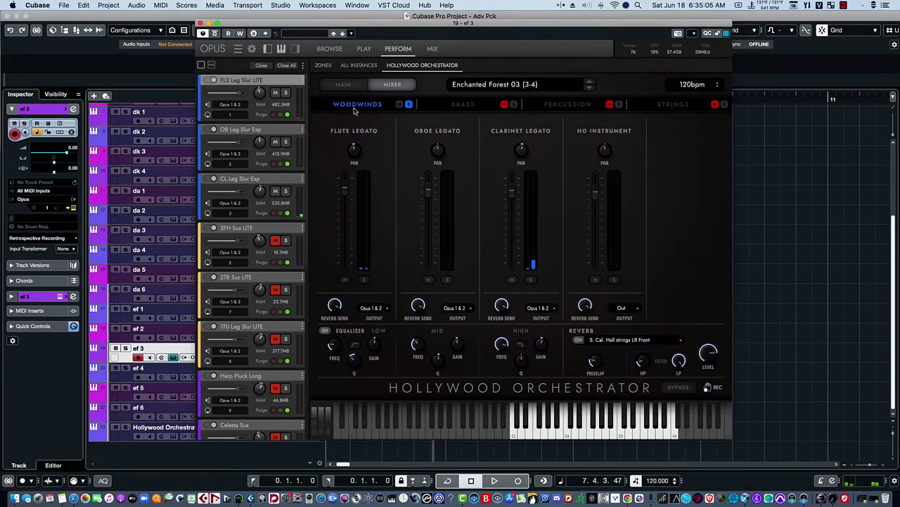
left_click(619, 104)
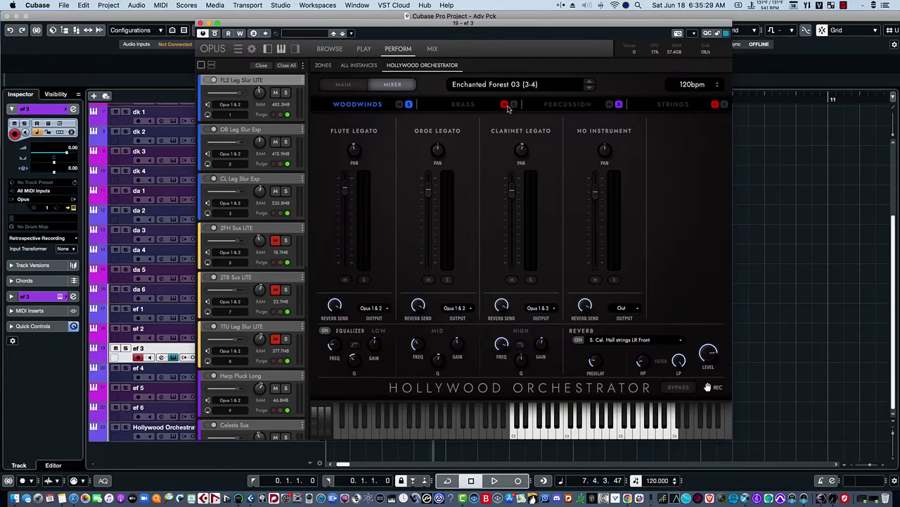
left_click(410, 106)
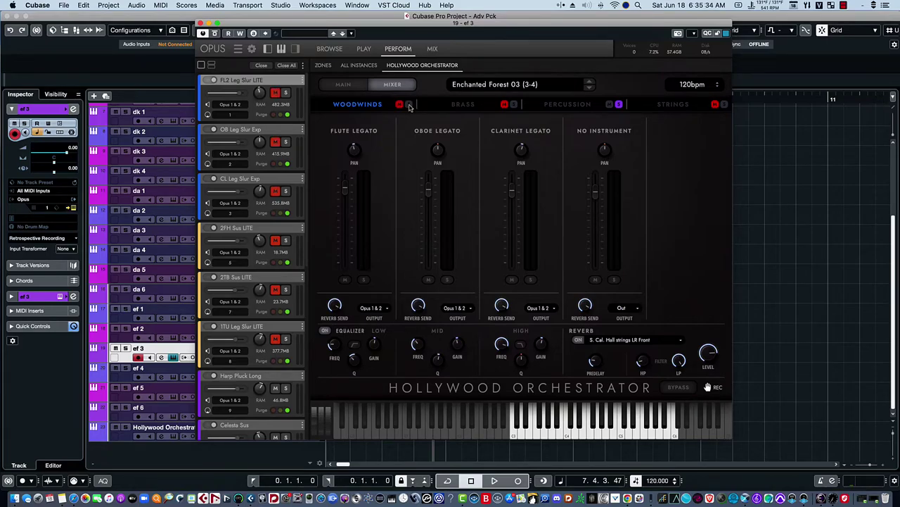
left_click(618, 105)
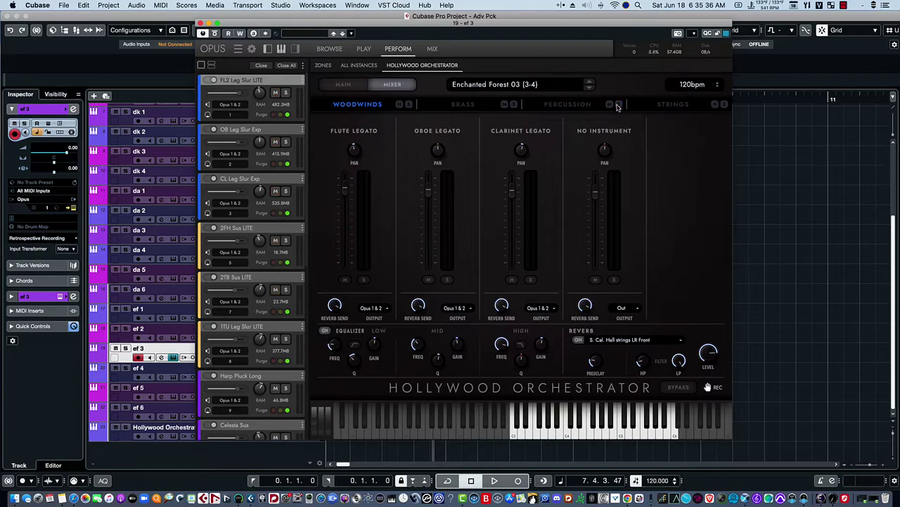
Step: Close the ef 3 instrument and select the ef 4 track
left_click(201, 24)
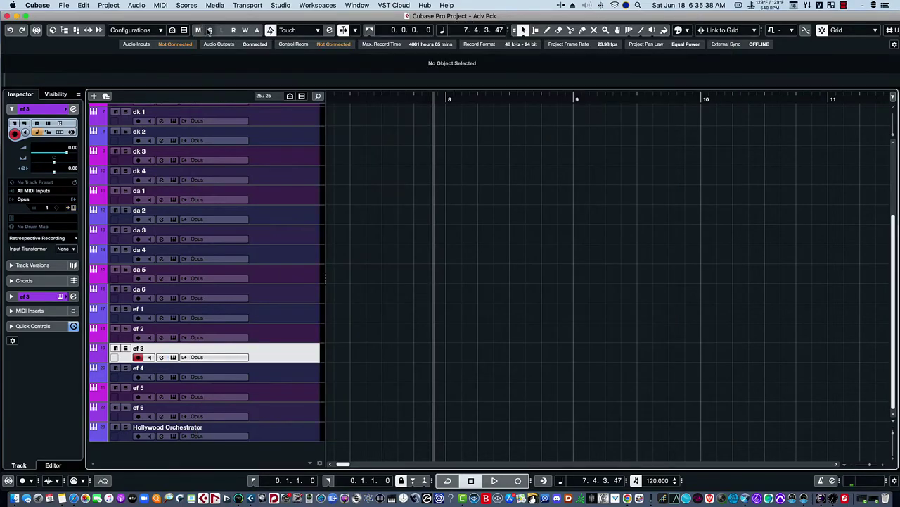
left_click(291, 377)
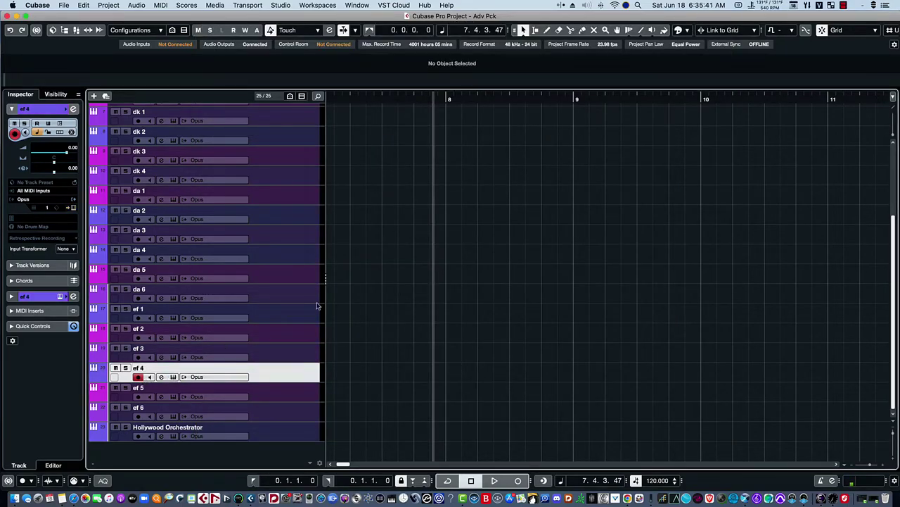
Step: Open the ef 4 track's instrument and show the mixer channels of the Enchanted Forest 04 performance
key("Return")
left_click(318, 110)
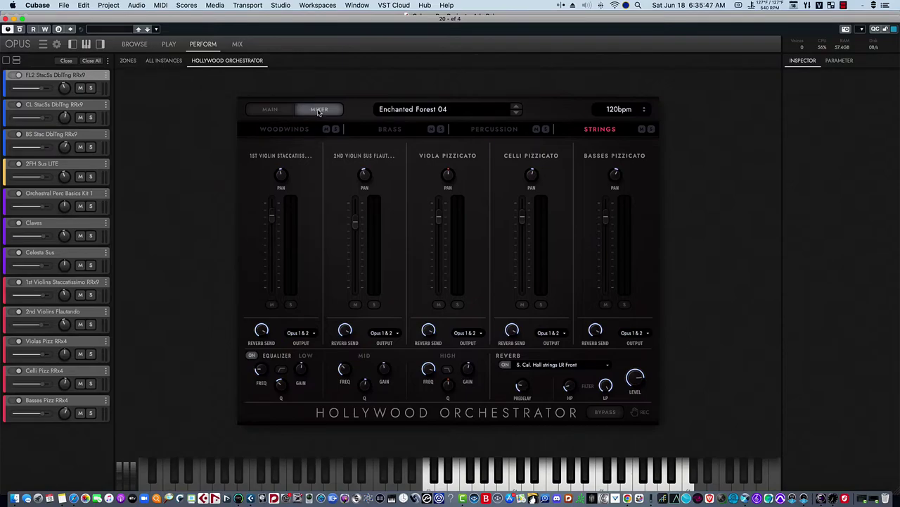
left_click(169, 44)
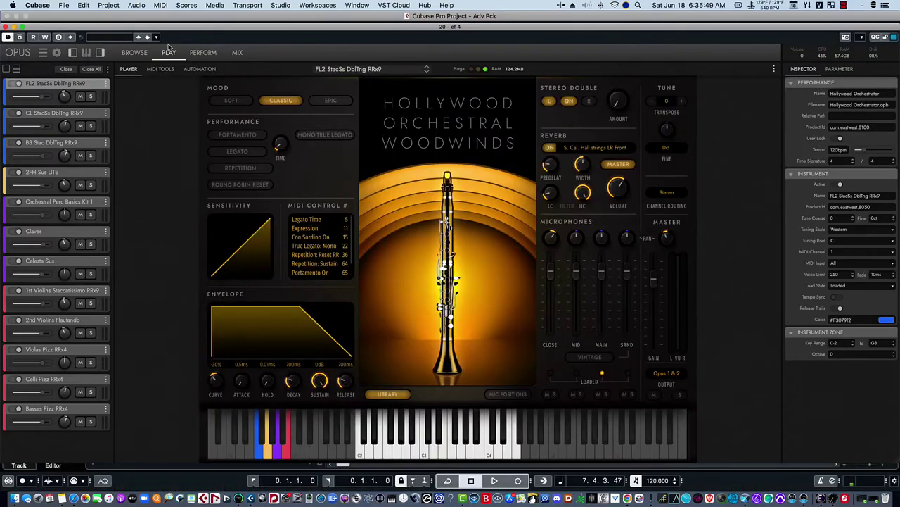
left_click(203, 53)
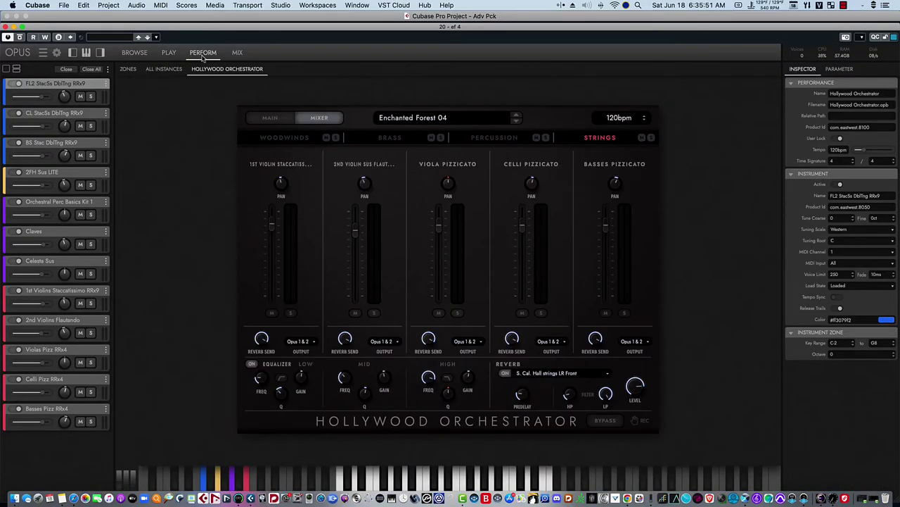
key("ctrl+super+f")
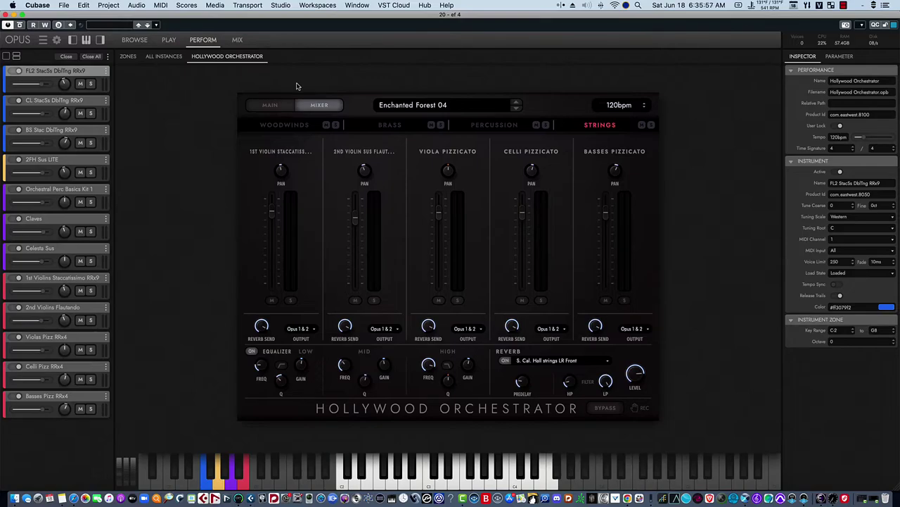
Step: Audition Enchanted Forest 04 in full, solo its strings section, and end the solo
key("space")
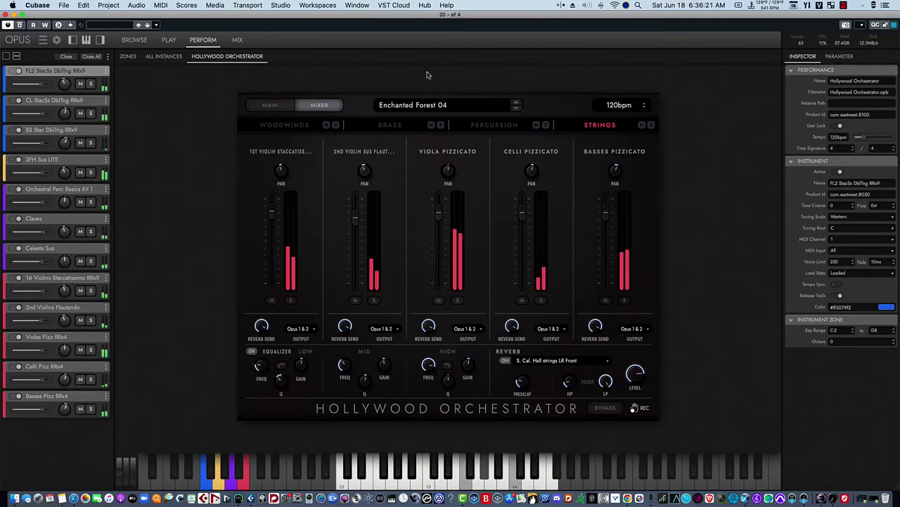
left_click(652, 126)
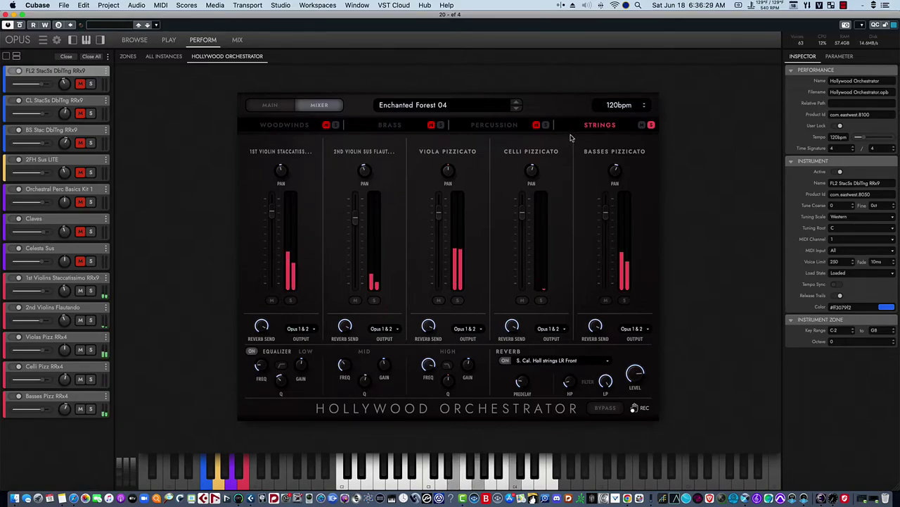
left_click(651, 126)
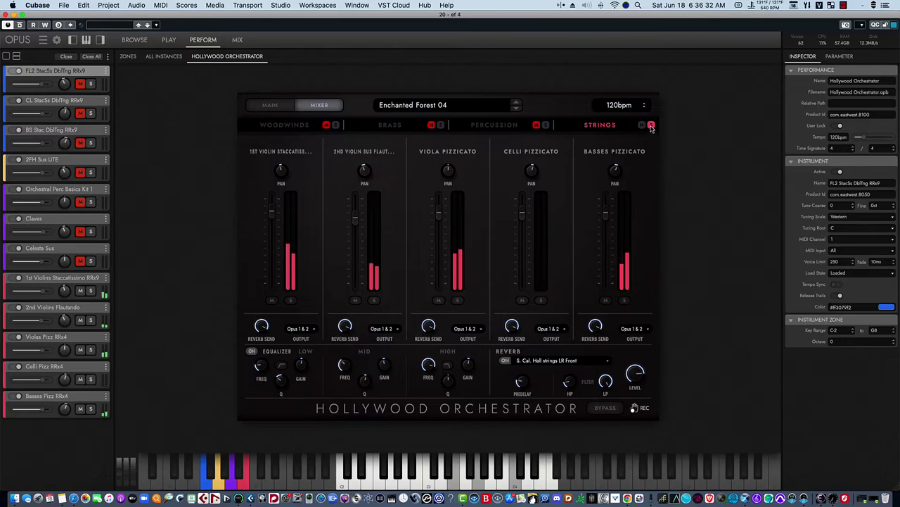
Step: Solo the percussion of Enchanted Forest 04, lower the Combo Kit 01 level, and end the solo
left_click(547, 125)
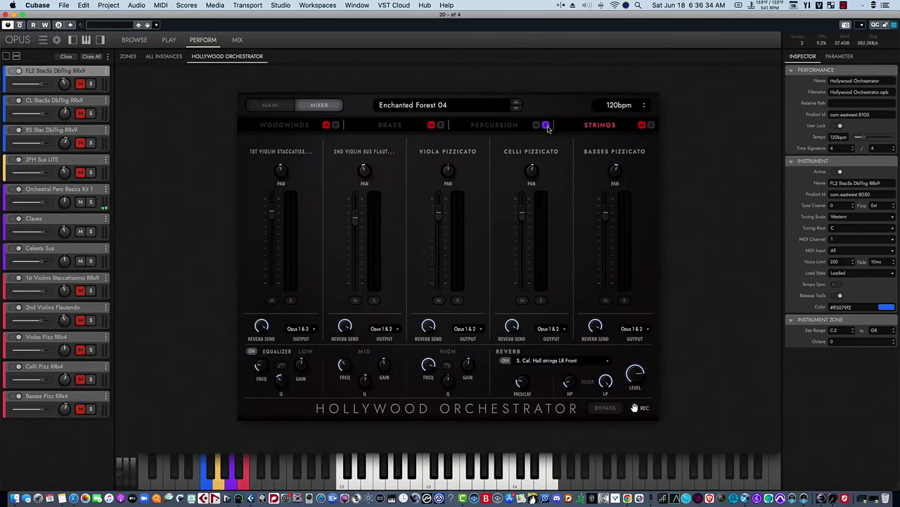
left_click(496, 126)
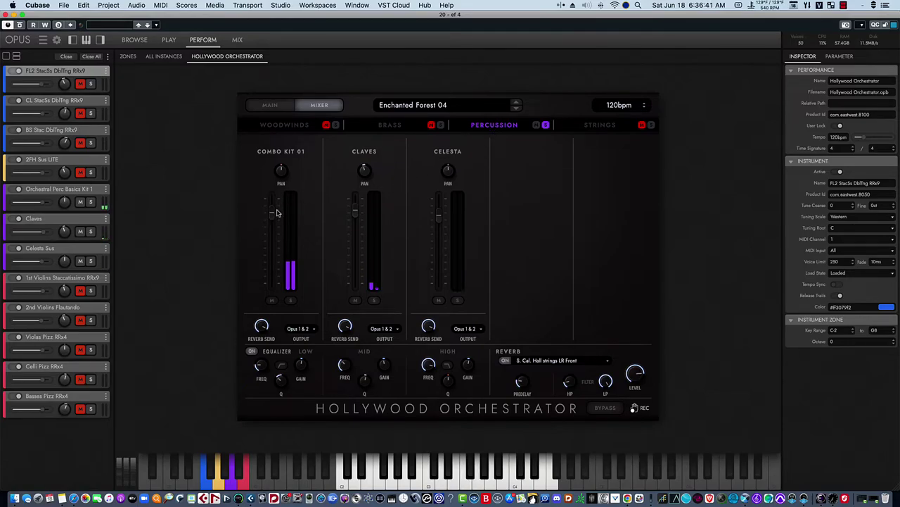
left_click_drag(274, 206, 272, 221)
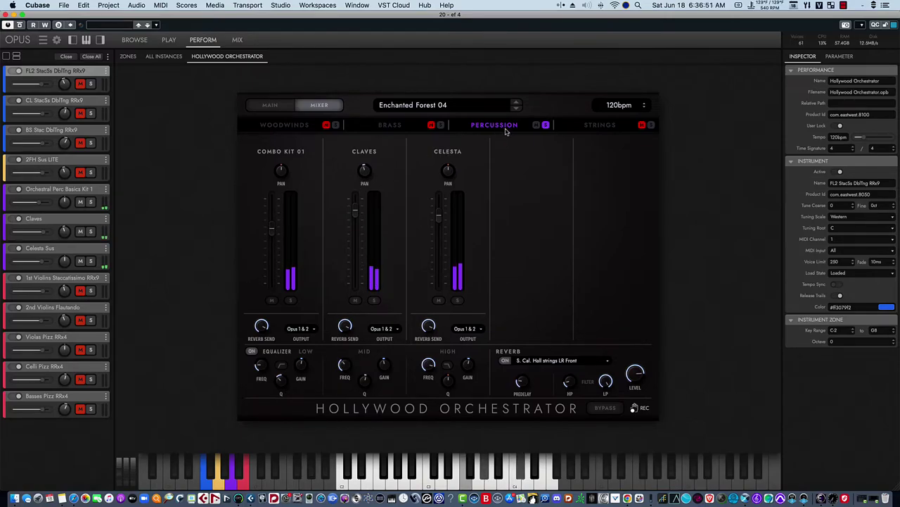
left_click(546, 125)
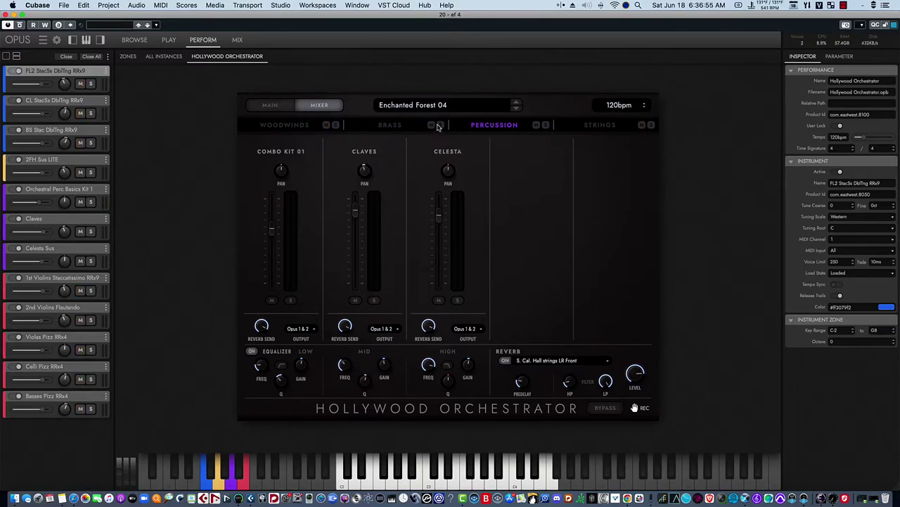
Step: Solo the brass of Enchanted Forest 04, lower the 2FH Sustain level to about -5.6 dB, and end the solo
left_click(441, 126)
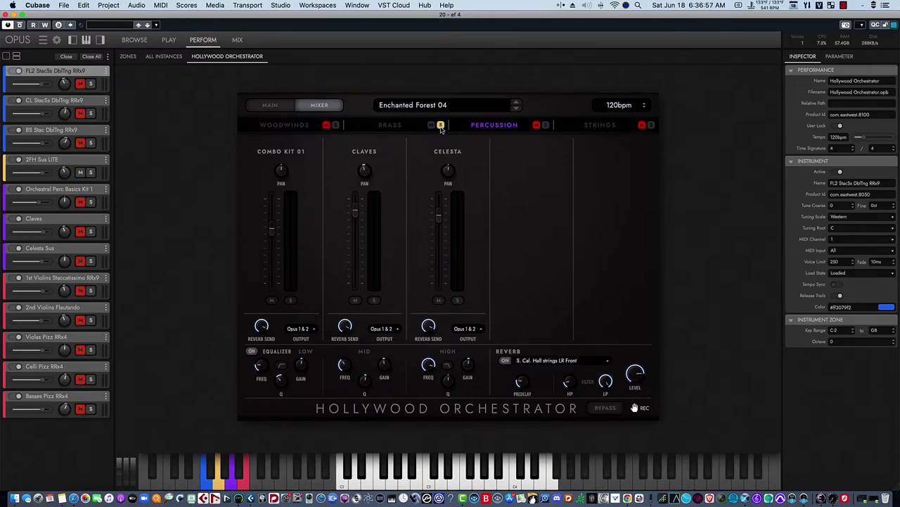
left_click(388, 127)
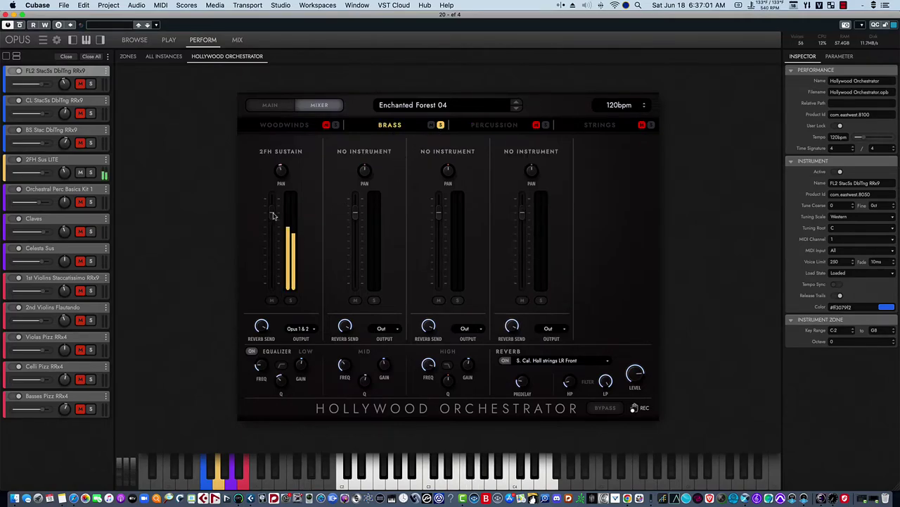
mouse_move(272, 221)
left_click_drag(271, 221, 271, 225)
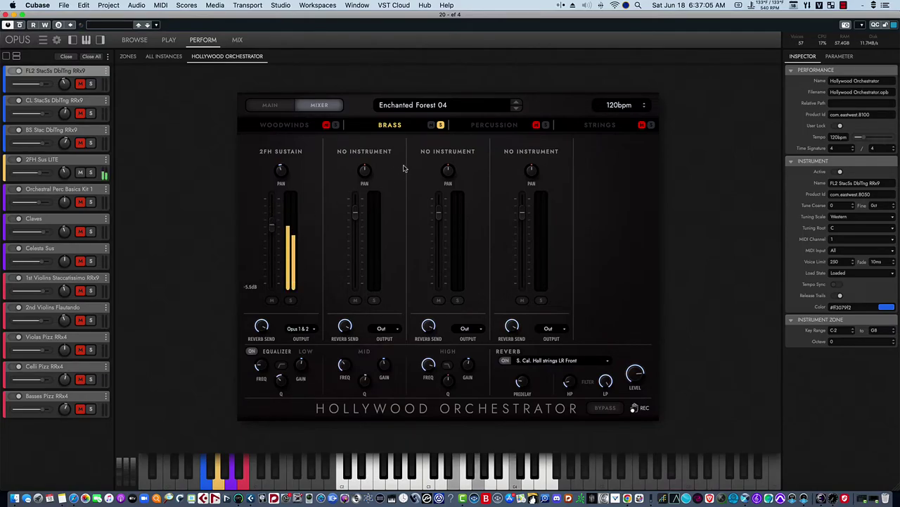
left_click(441, 125)
Step: Solo the woodwinds of Enchanted Forest 04, show their mixer channels, and add the strings to the solo
left_click(336, 125)
left_click(284, 127)
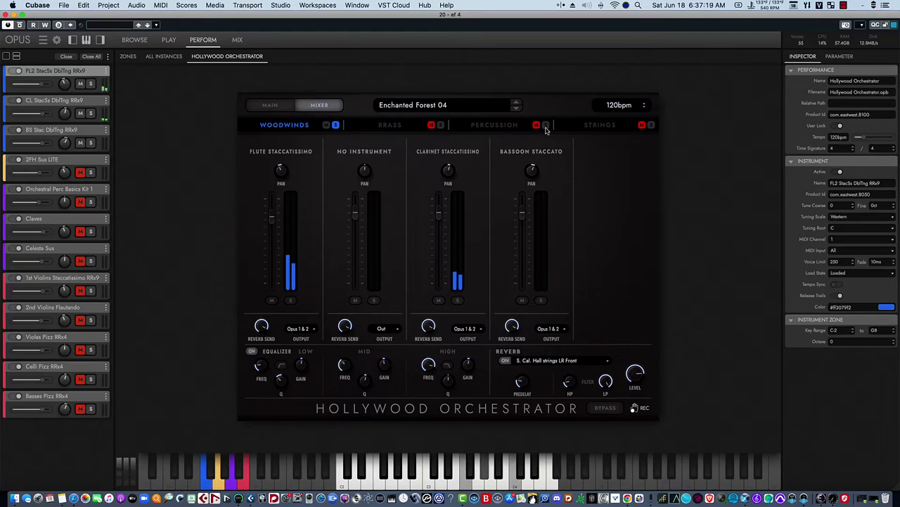
left_click(651, 125)
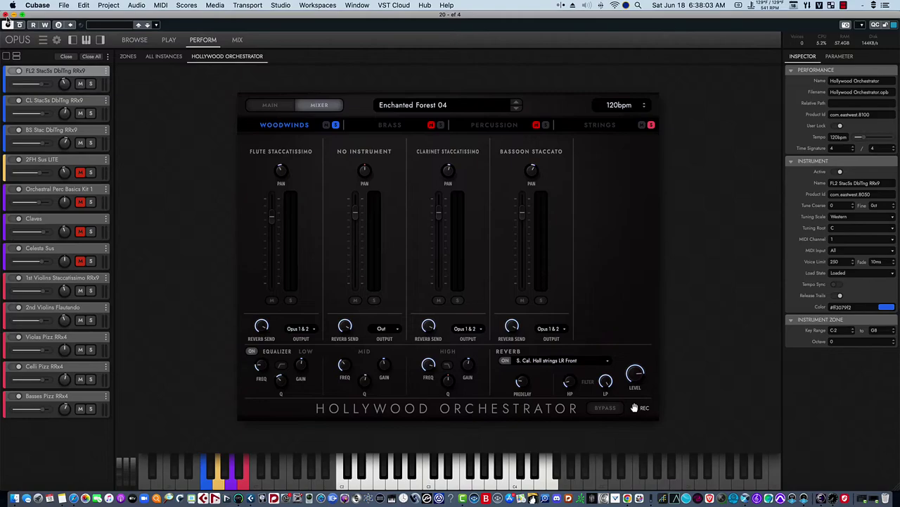
Step: Close the ef 4 instrument, select the ef 5 track, and open its instrument
left_click_drag(200, 17, 343, 17)
left_click(149, 14)
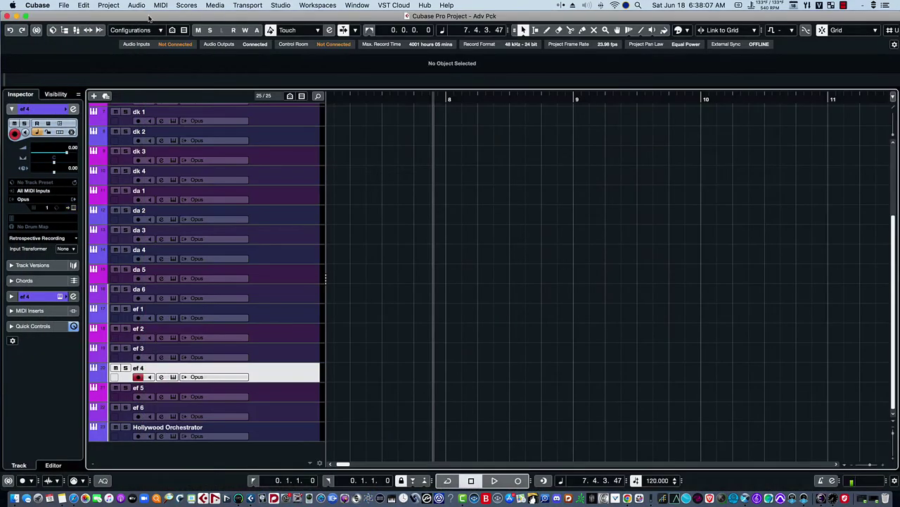
right_click(291, 387)
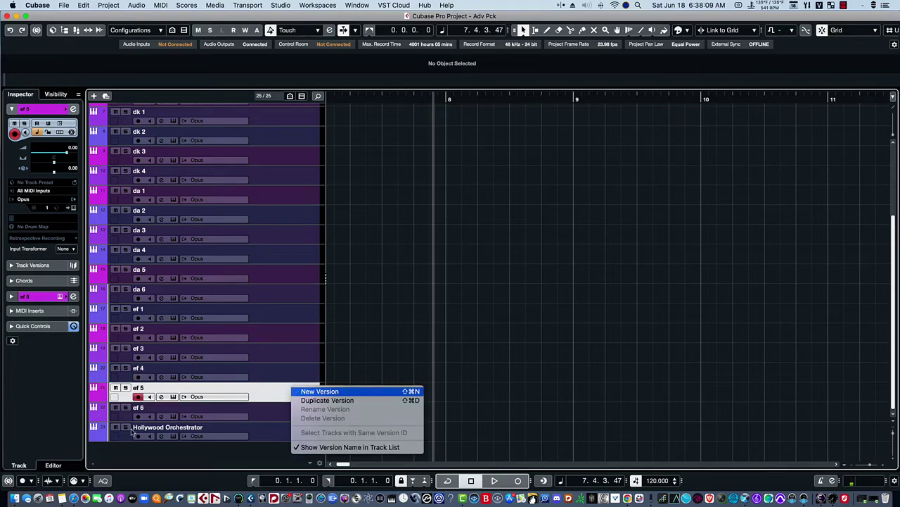
left_click(173, 398)
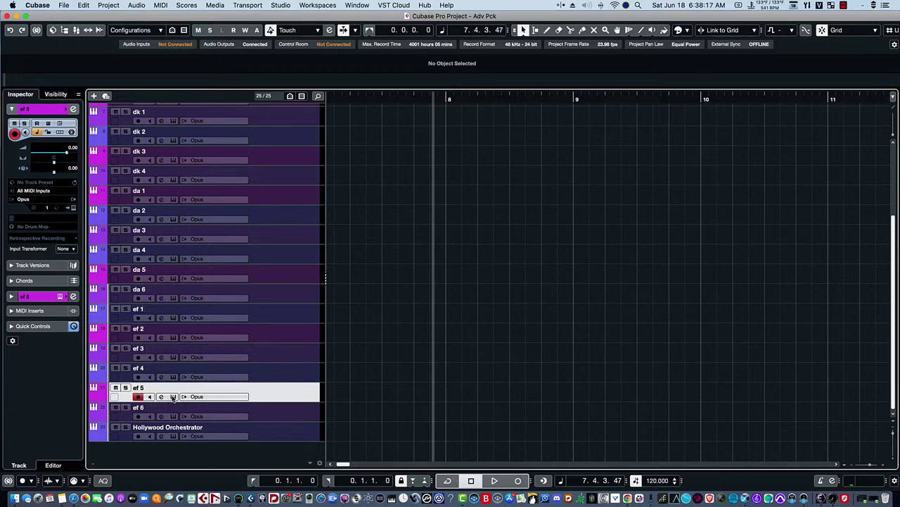
left_click(173, 398)
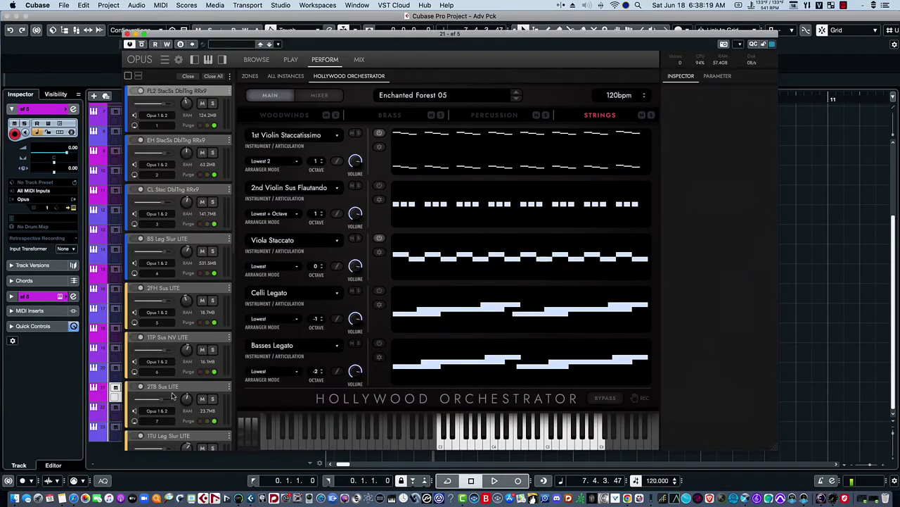
Step: Audition the strings of Enchanted Forest 05 in solo, checking their mixer channels and arranger patterns, and end the solo
left_click(320, 96)
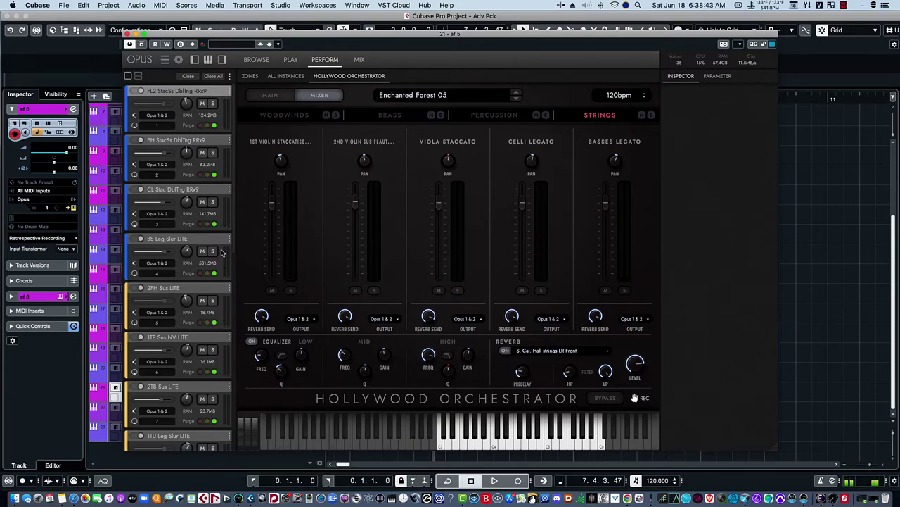
left_click(650, 116)
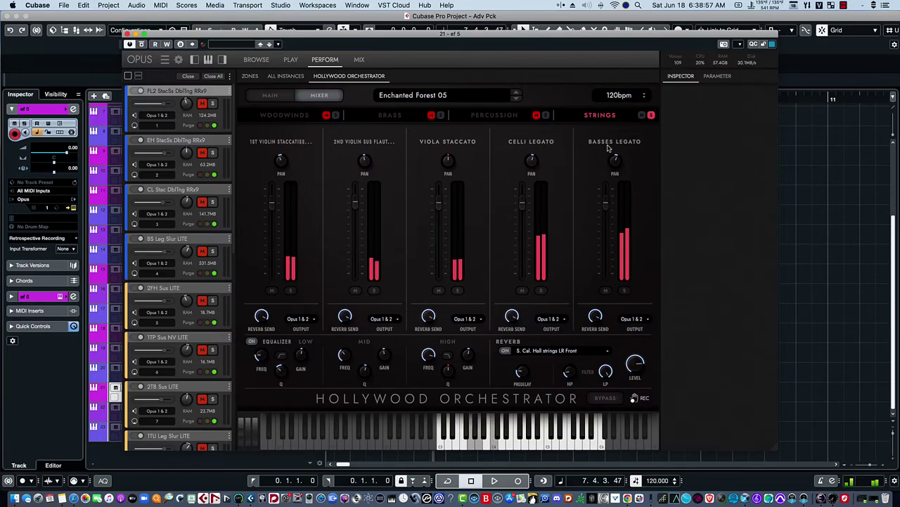
left_click(266, 99)
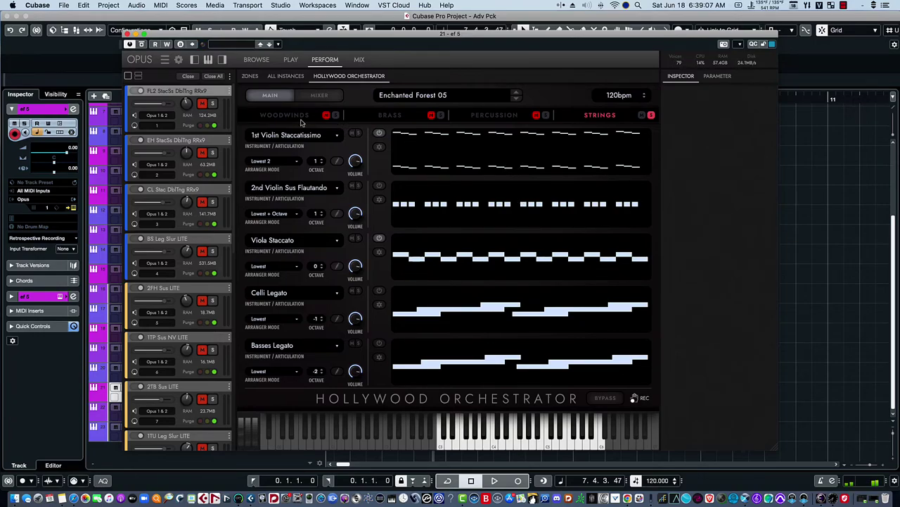
left_click(320, 96)
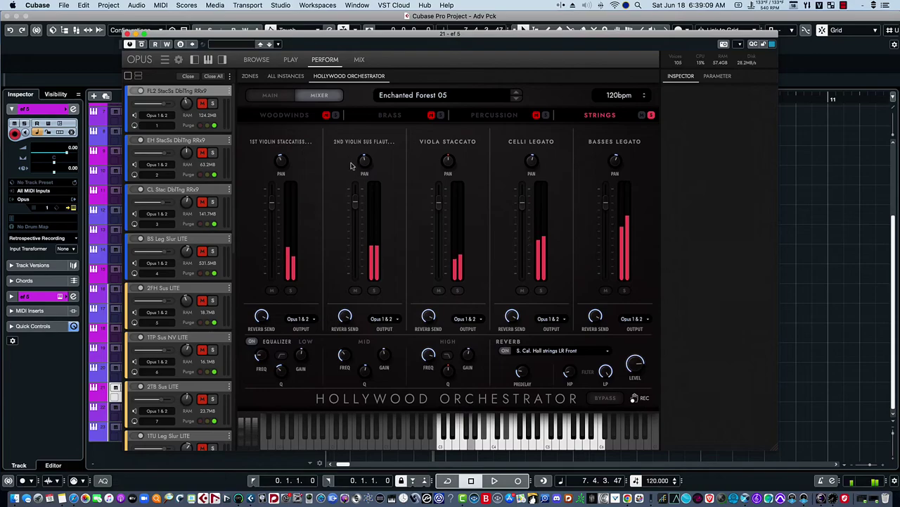
left_click(651, 116)
Step: Solo the percussion of Enchanted Forest 05, view its mixer channels, and end the solo
left_click(546, 115)
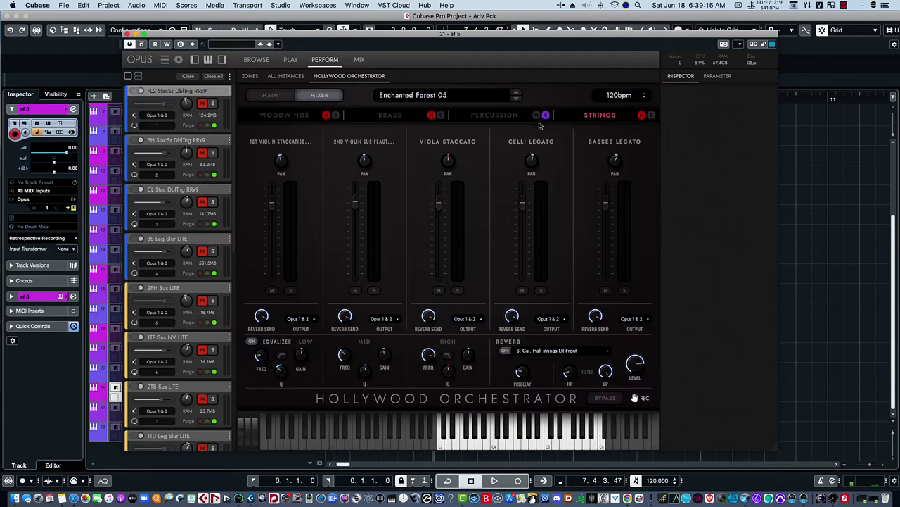
left_click(486, 116)
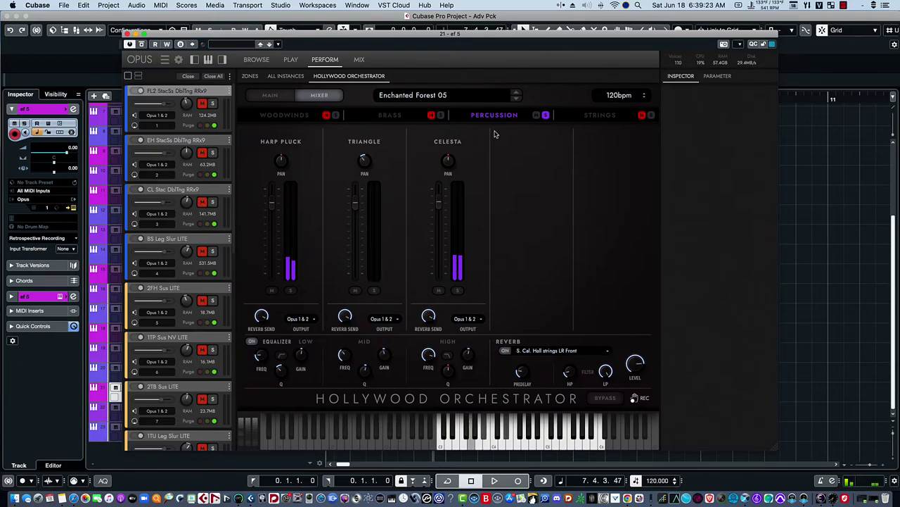
left_click(546, 117)
Step: Solo the Enchanted Forest 05 strings, lower Celli Legato and Basses Legato to about -11 dB each, and end the solo
left_click(650, 115)
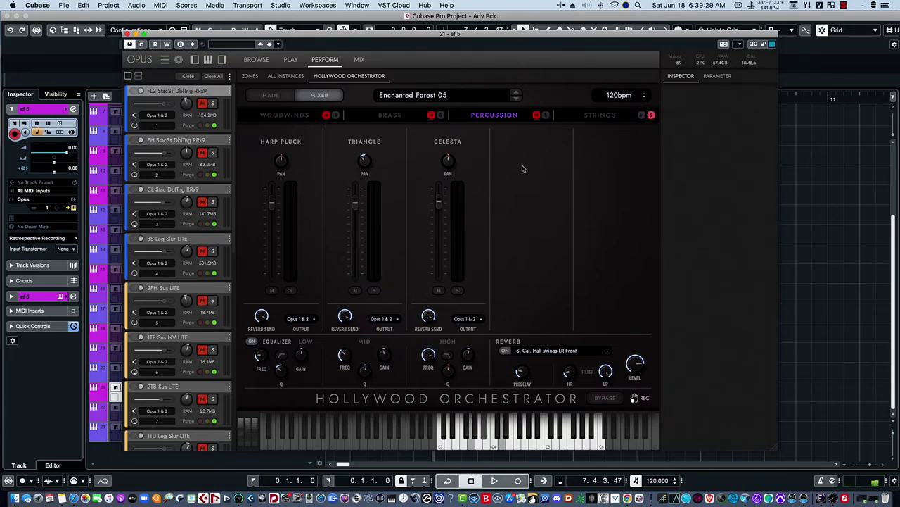
left_click(587, 118)
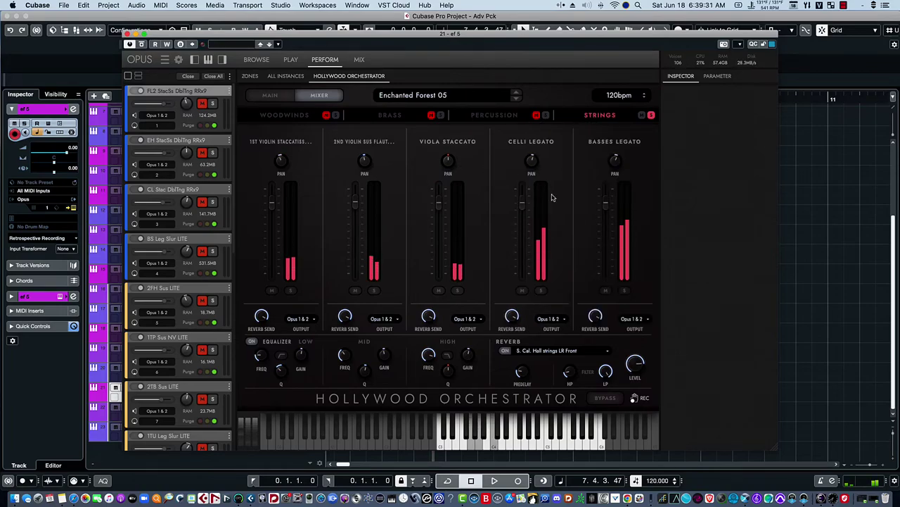
left_click_drag(607, 208, 607, 219)
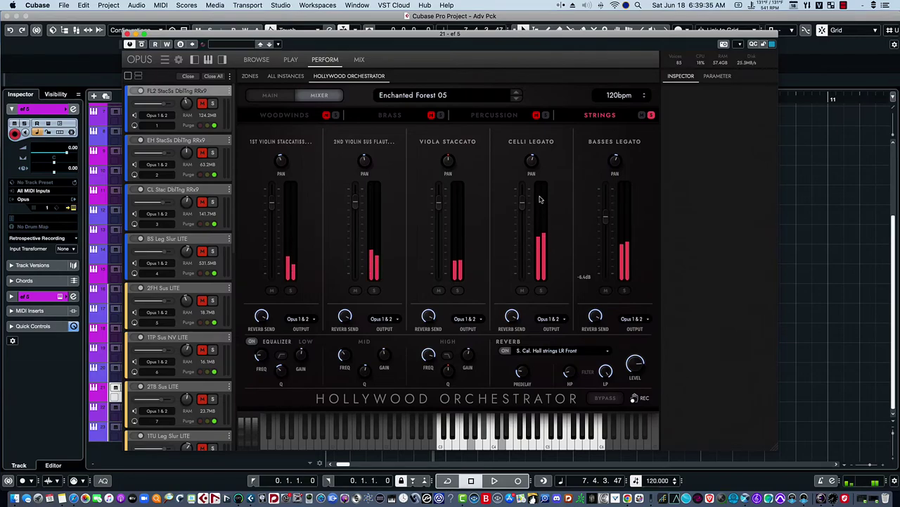
left_click_drag(520, 204, 520, 217)
left_click_drag(601, 222, 603, 230)
left_click_drag(520, 219, 520, 224)
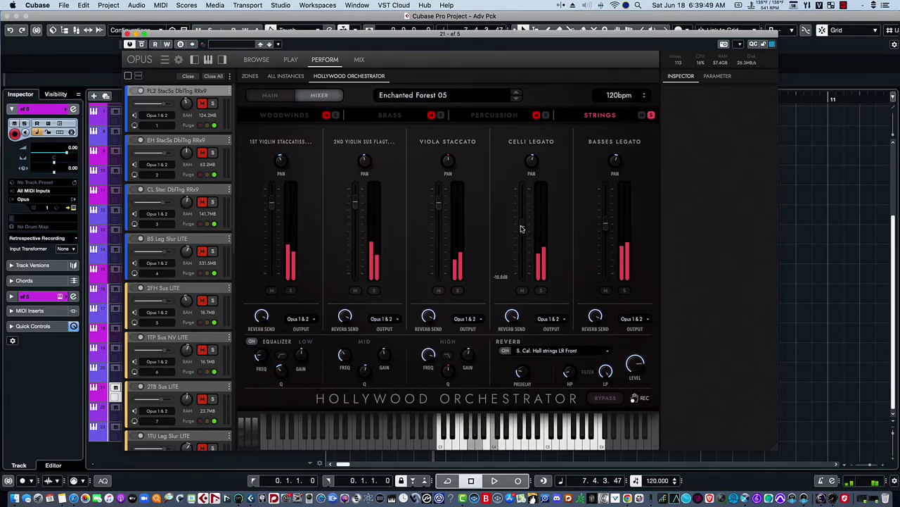
mouse_move(605, 227)
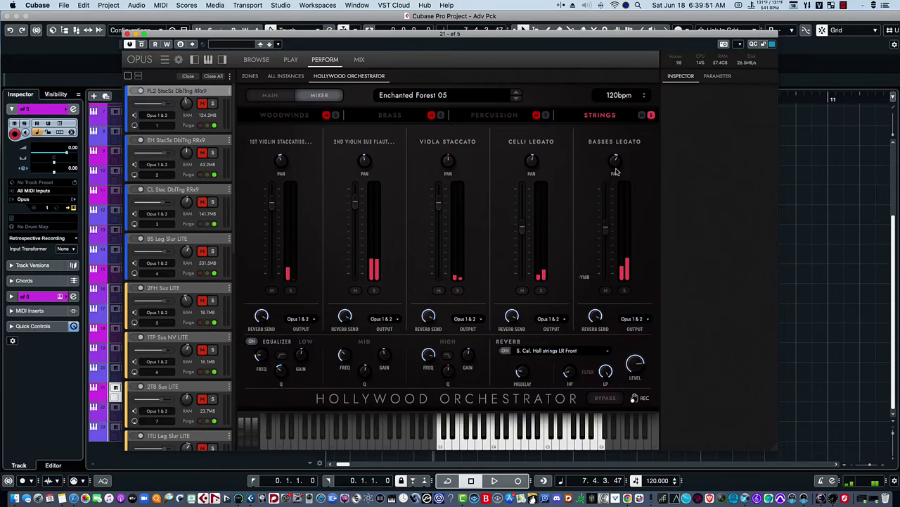
left_click(651, 116)
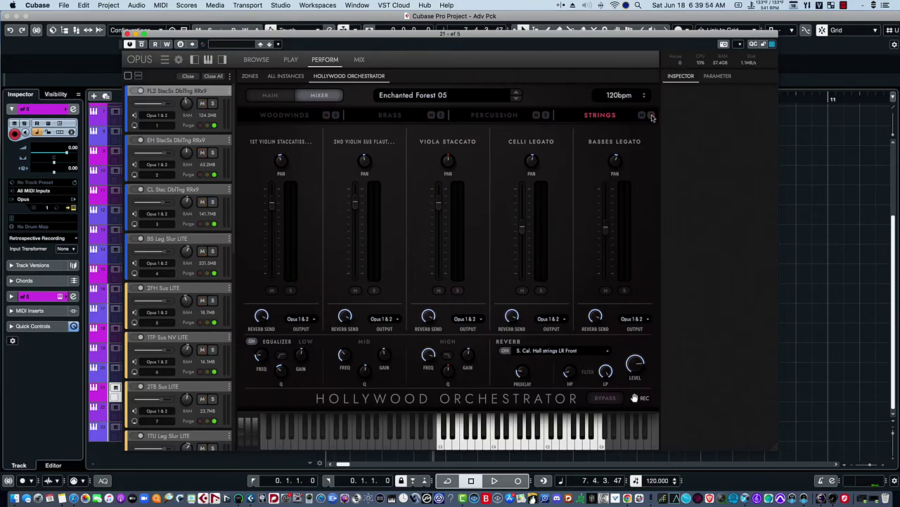
Step: Solo the Enchanted Forest 05 brass and lower Solo Tuba Legato, 2TB Sustain, Solo Trp Sustain, and 2FH Sustain to about -4.2 dB for the last
left_click(440, 115)
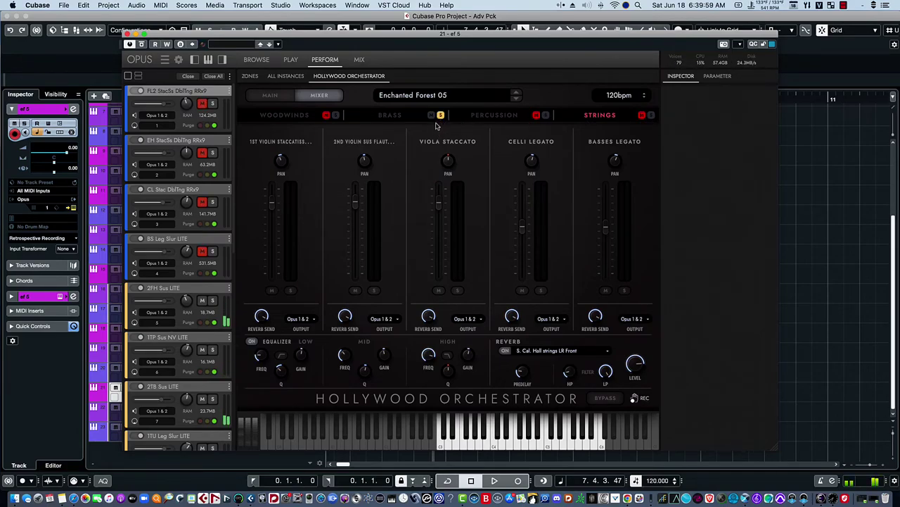
left_click(416, 117)
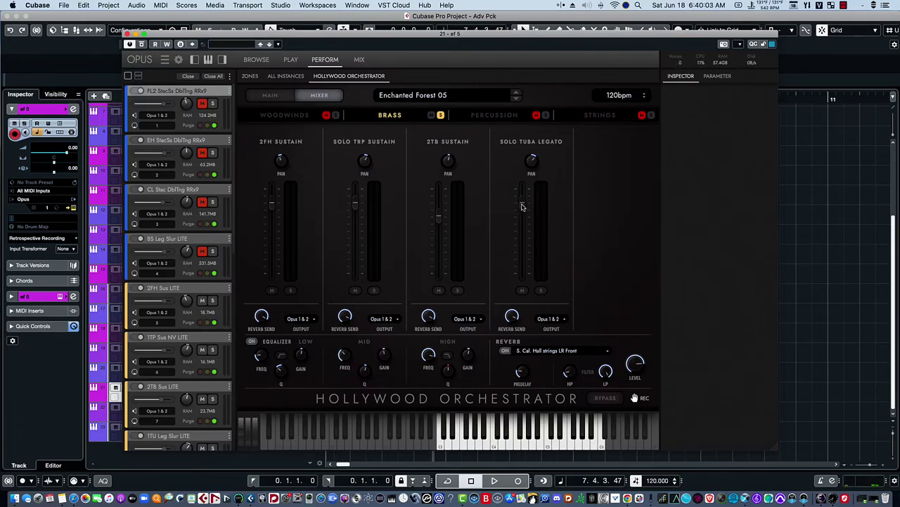
left_click_drag(521, 206, 522, 217)
left_click_drag(441, 222, 439, 230)
left_click_drag(356, 205, 355, 219)
left_click_drag(270, 204, 271, 212)
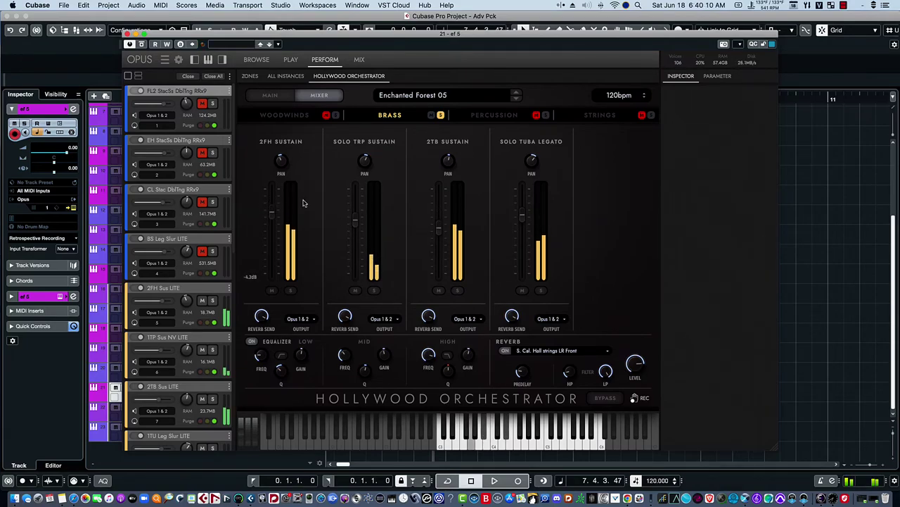
Step: Audition the Enchanted Forest 05 woodwinds in solo, briefly together with the strings, end all solos, and close the instrument
left_click(440, 115)
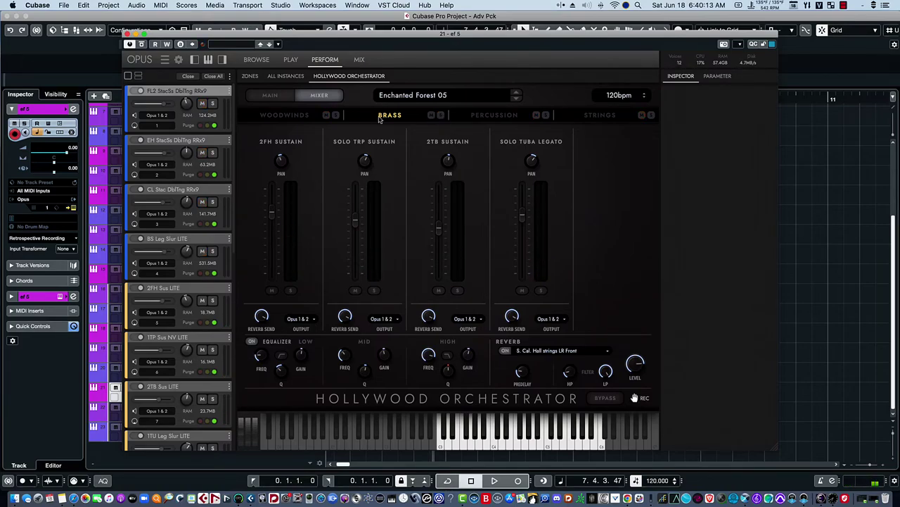
left_click(336, 116)
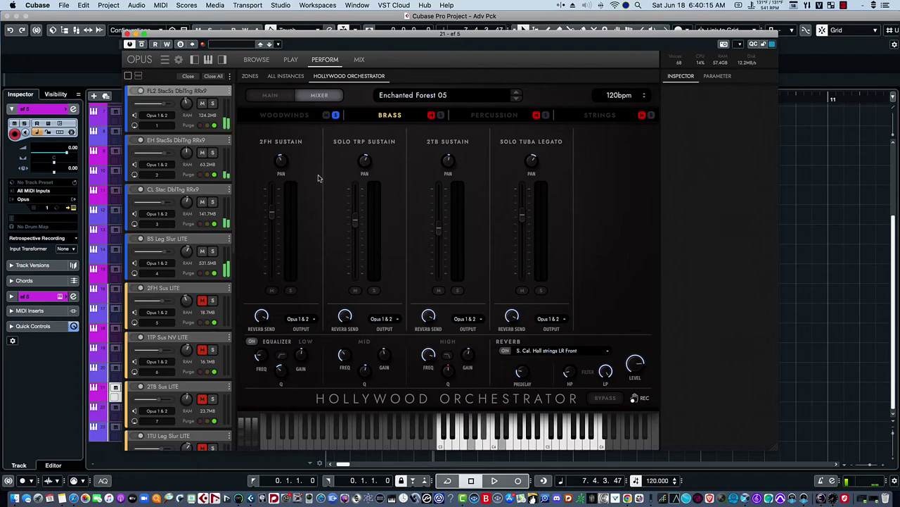
left_click(301, 120)
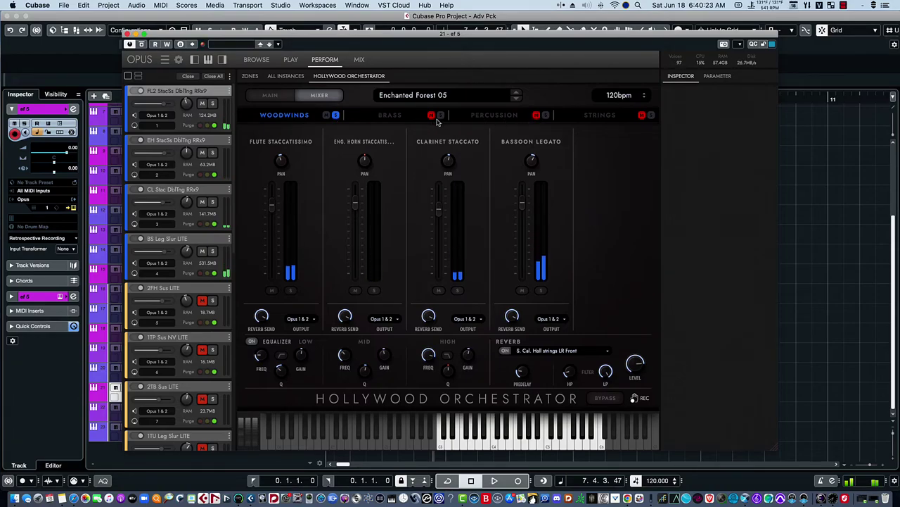
left_click(650, 115)
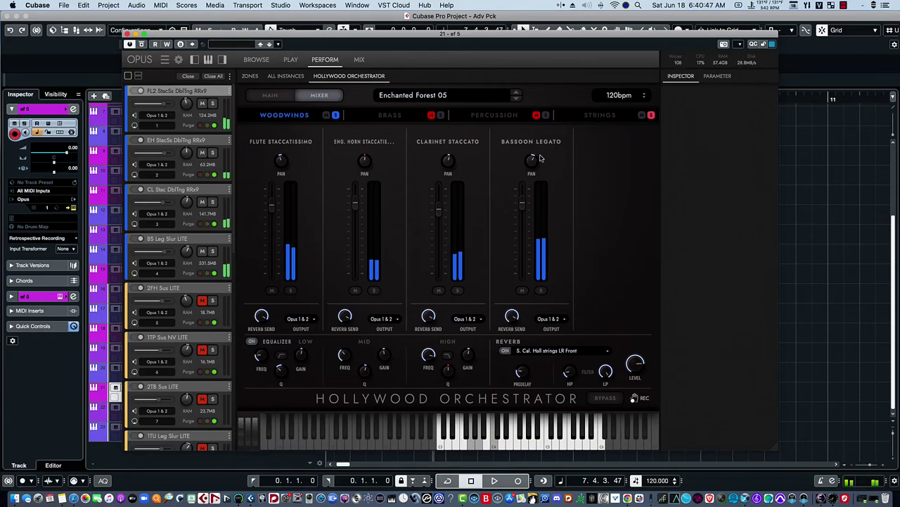
left_click(653, 116)
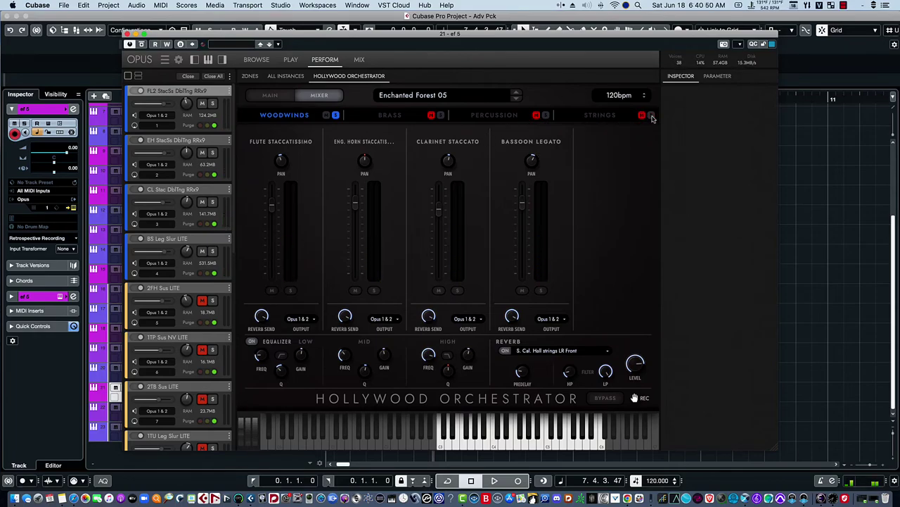
left_click(336, 116)
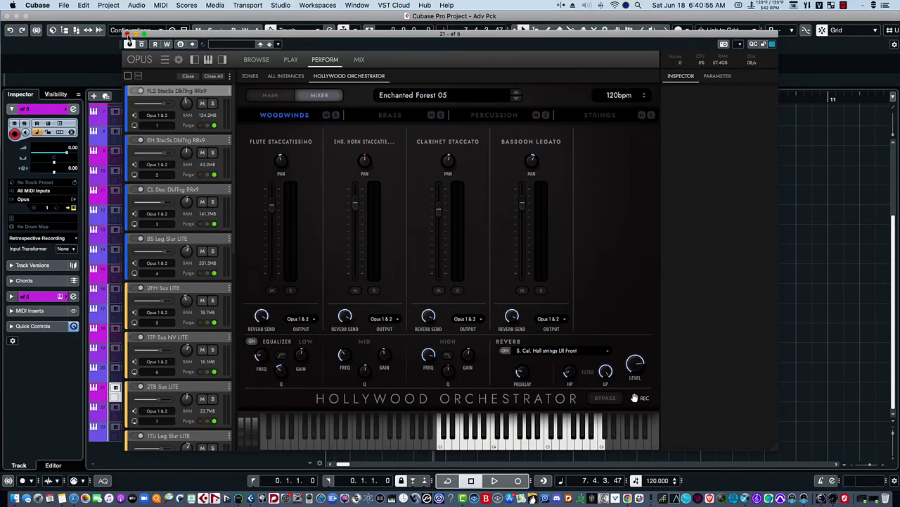
left_click(126, 34)
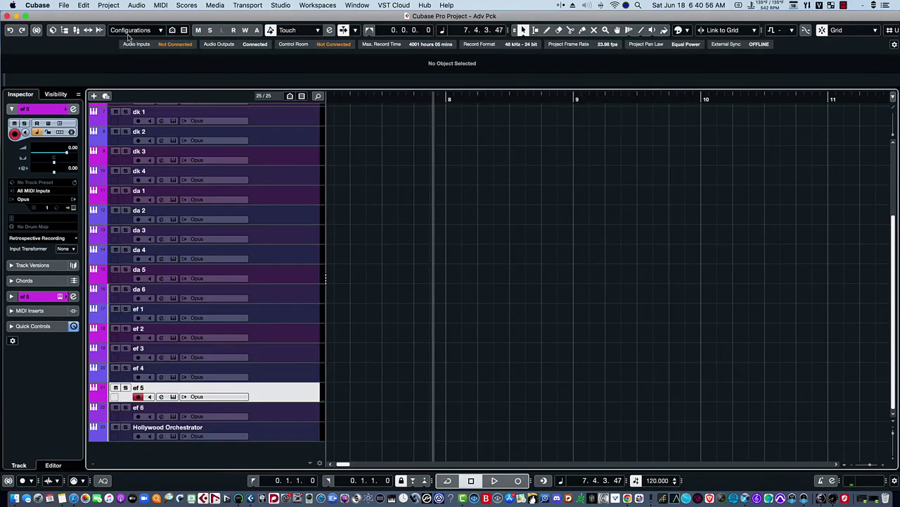
Step: Open the Opus instrument of track ef 6 and view the strings mixer channels of Enchanted Forest 06 in the performance view
left_click(289, 416)
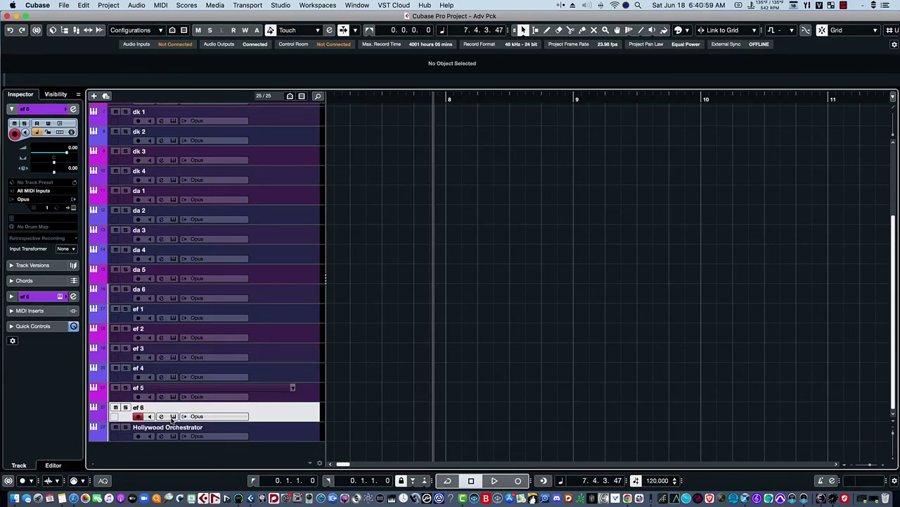
left_click(173, 416)
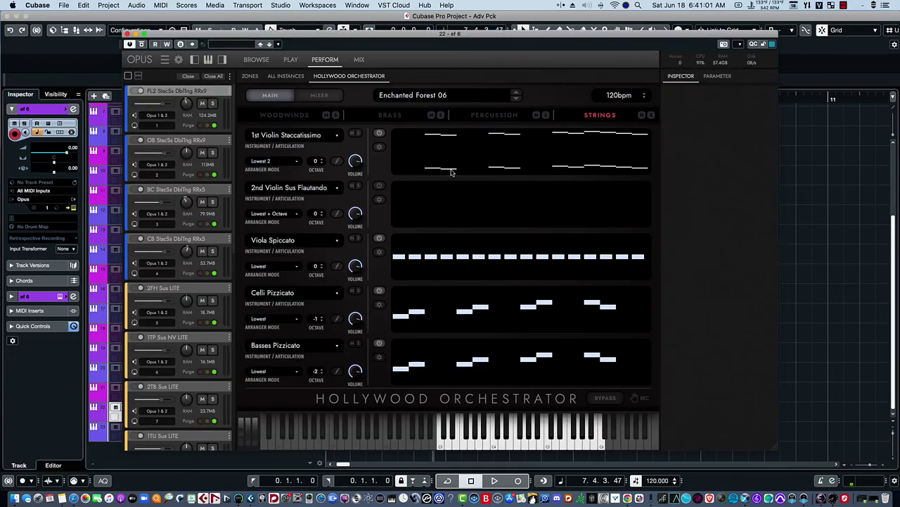
left_click(318, 96)
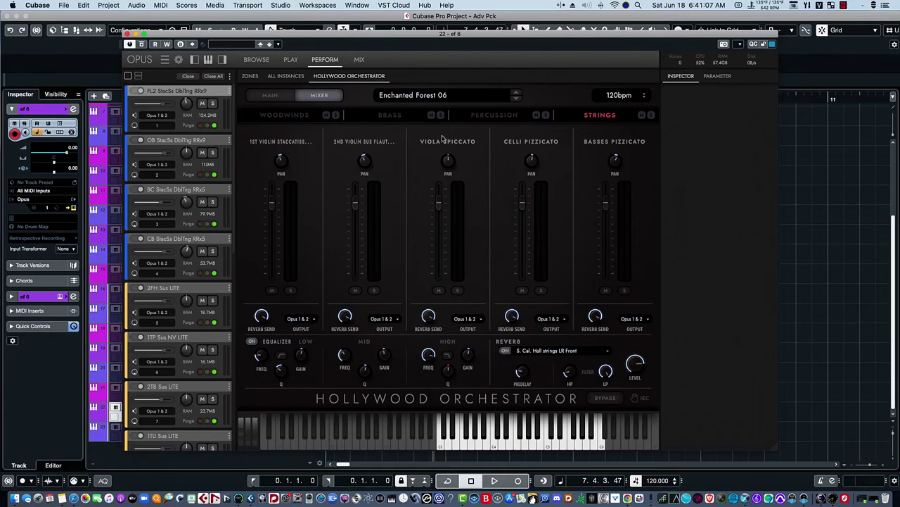
left_click(290, 61)
left_click(324, 60)
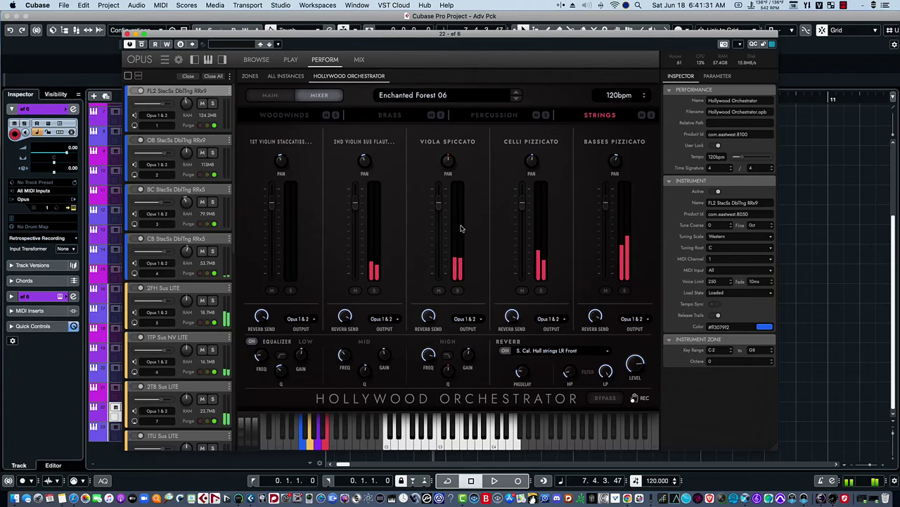
Step: Audition the strings and the percussion of Enchanted Forest 06 in solo one after the other, viewing the percussion mixer channels
left_click(652, 116)
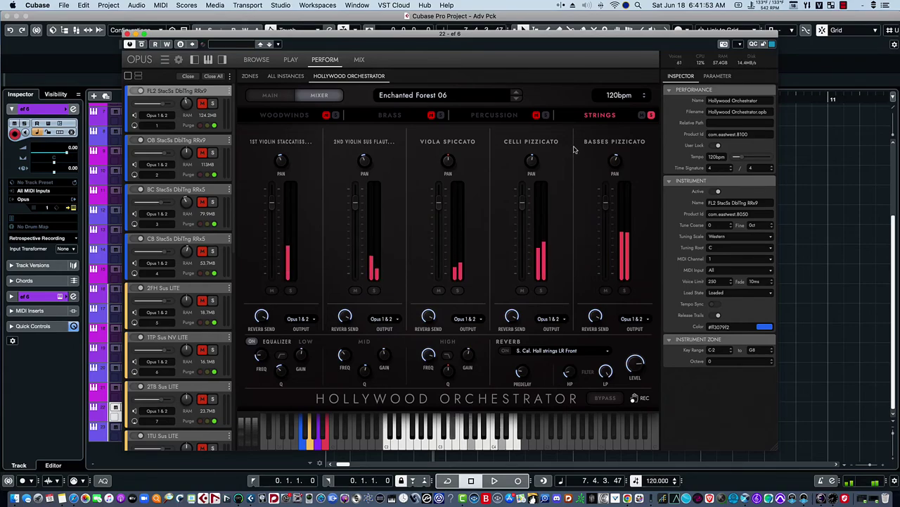
left_click(652, 116)
left_click(547, 117)
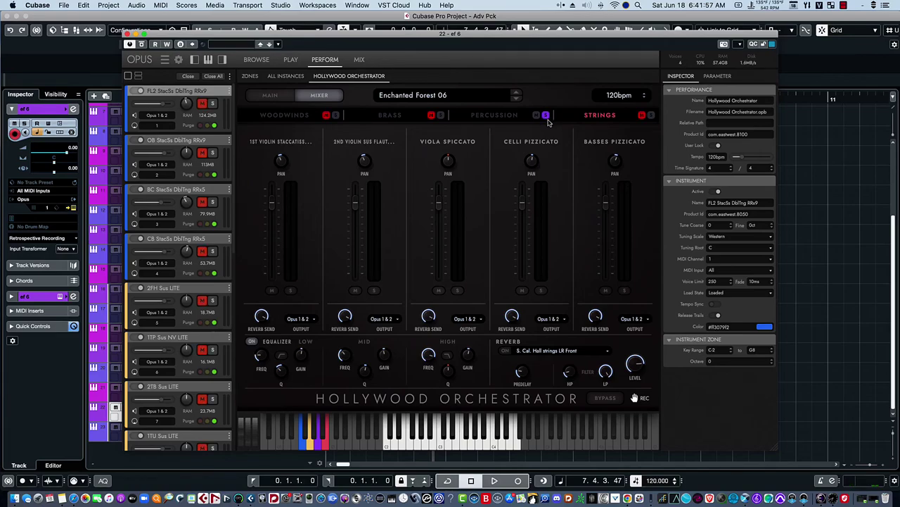
left_click(492, 117)
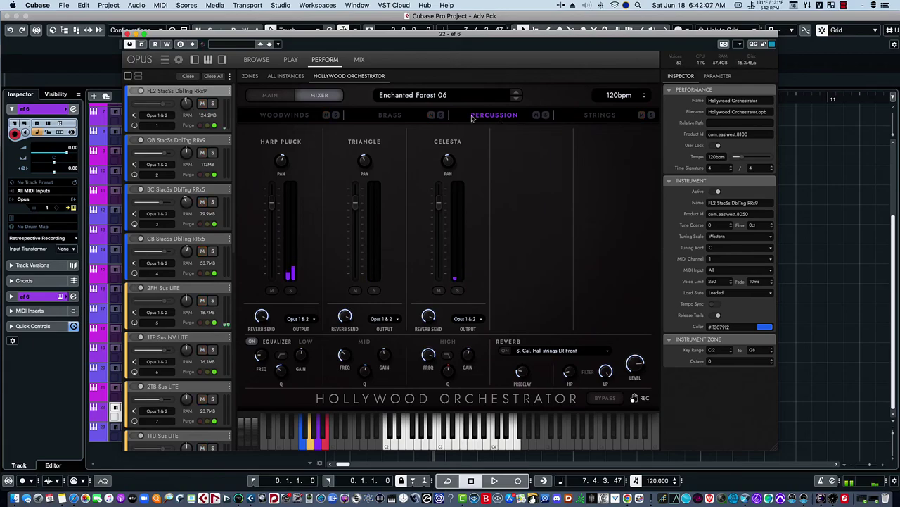
Step: Audition the brass and the woodwinds of Enchanted Forest 06 in solo with their mixer channels shown, and end the solo
left_click(440, 115)
left_click(385, 117)
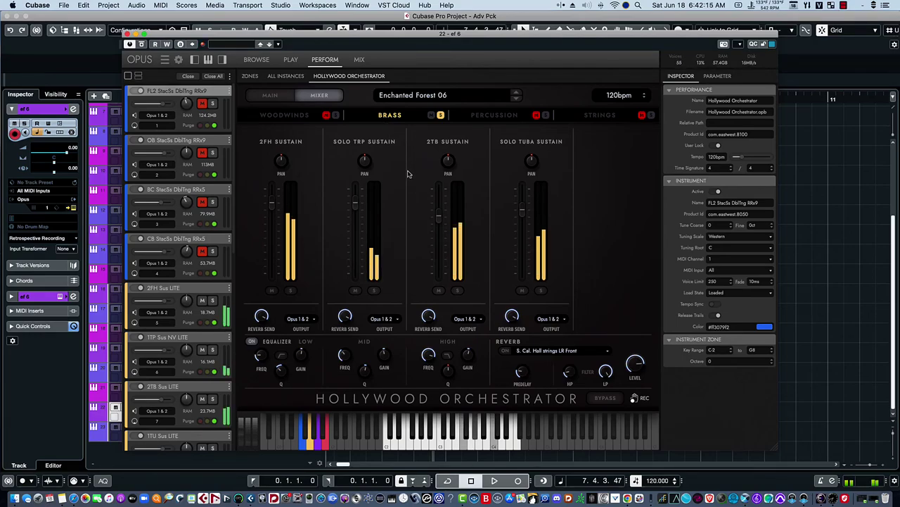
left_click(336, 115)
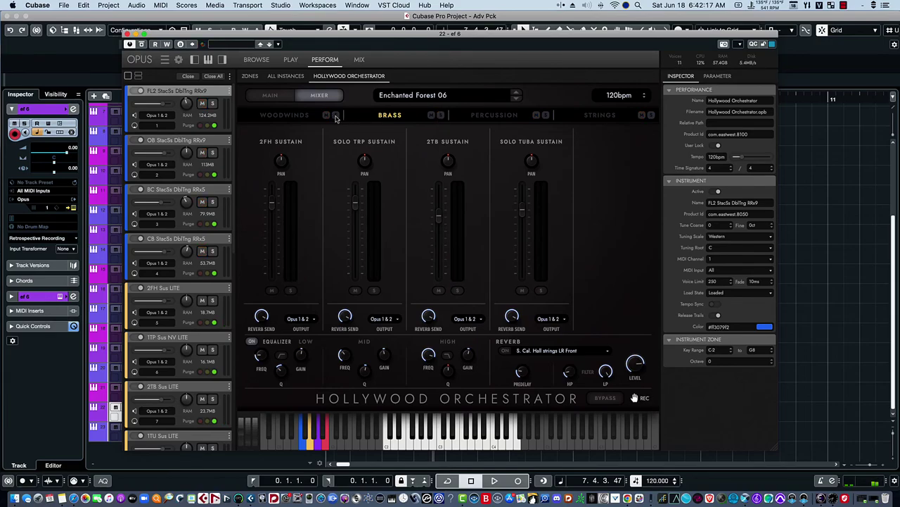
left_click(306, 118)
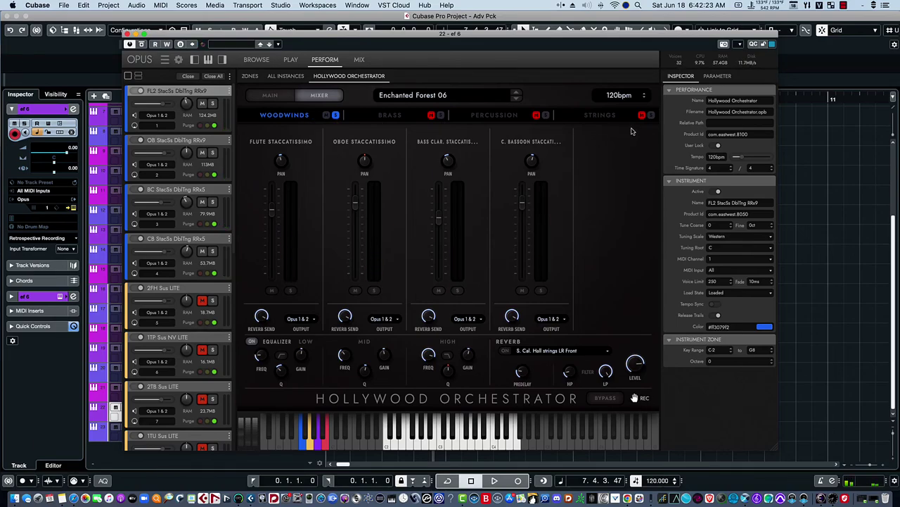
left_click(337, 116)
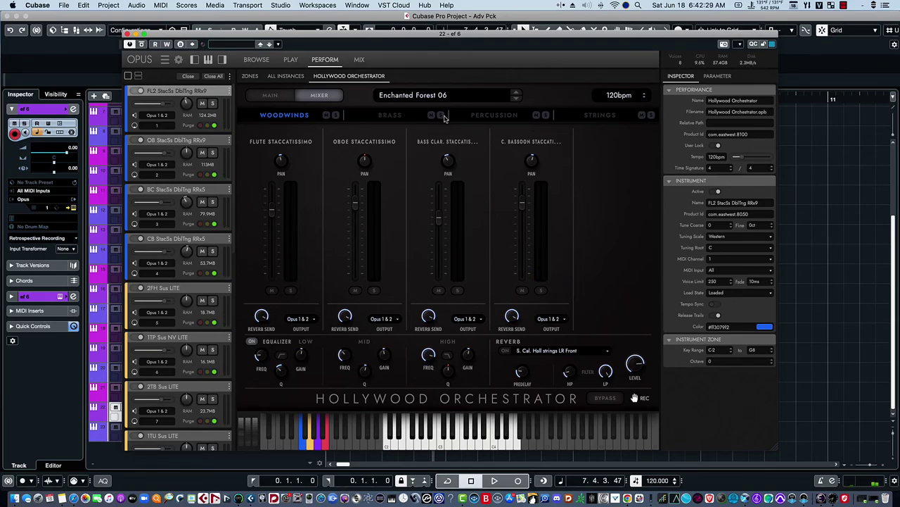
Step: Solo the Enchanted Forest 06 brass, lower 2FH Sustain to about -7 dB plus the trumpet, trombones and tuba, end the solo and close the instrument
left_click(399, 117)
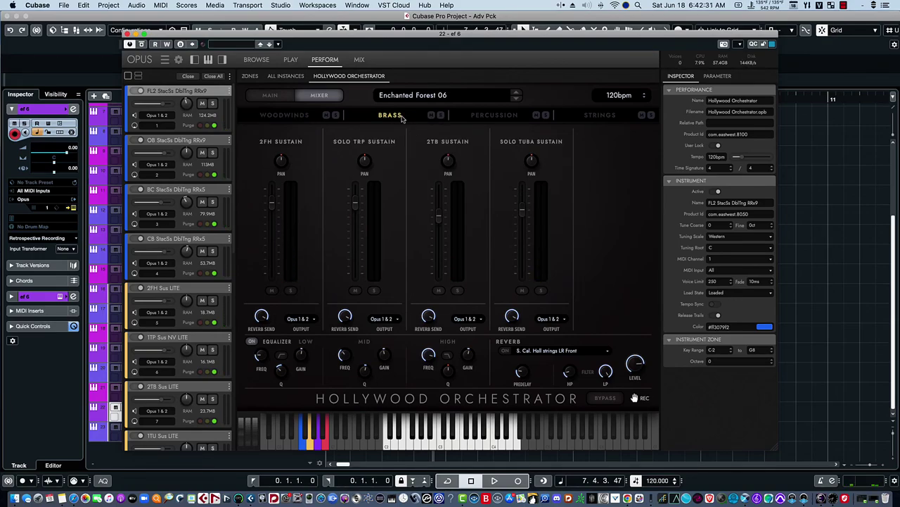
left_click(441, 115)
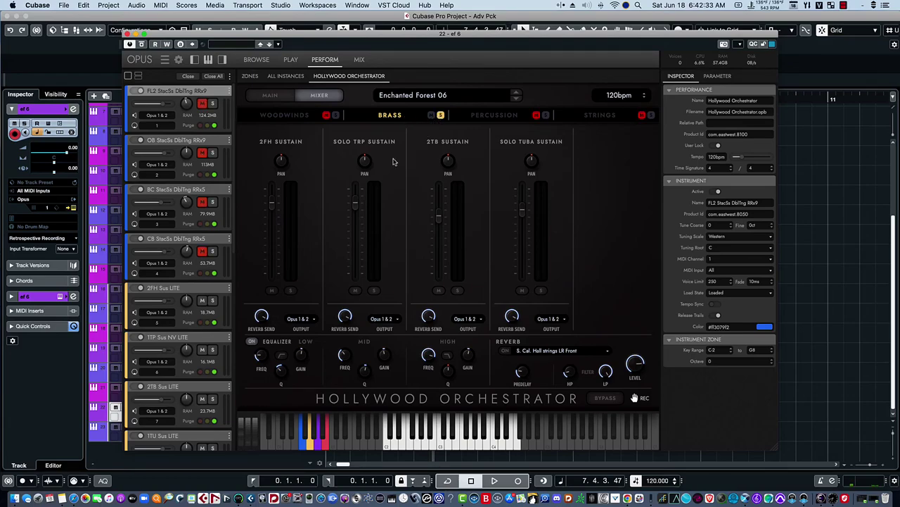
left_click_drag(268, 208, 268, 219)
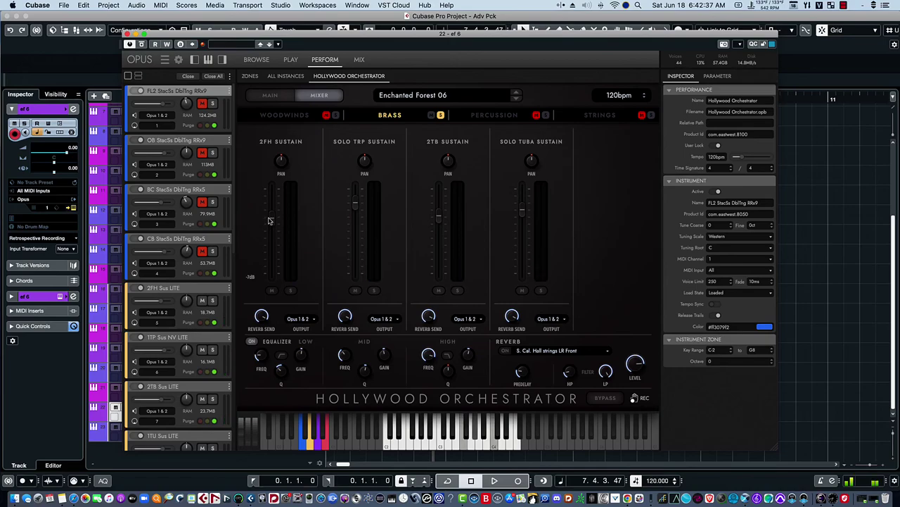
left_click_drag(354, 206, 355, 220)
left_click_drag(438, 216, 438, 224)
mouse_move(522, 209)
left_mouse_down()
mouse_move(521, 222)
mouse_move(522, 180)
mouse_move(521, 227)
left_mouse_up()
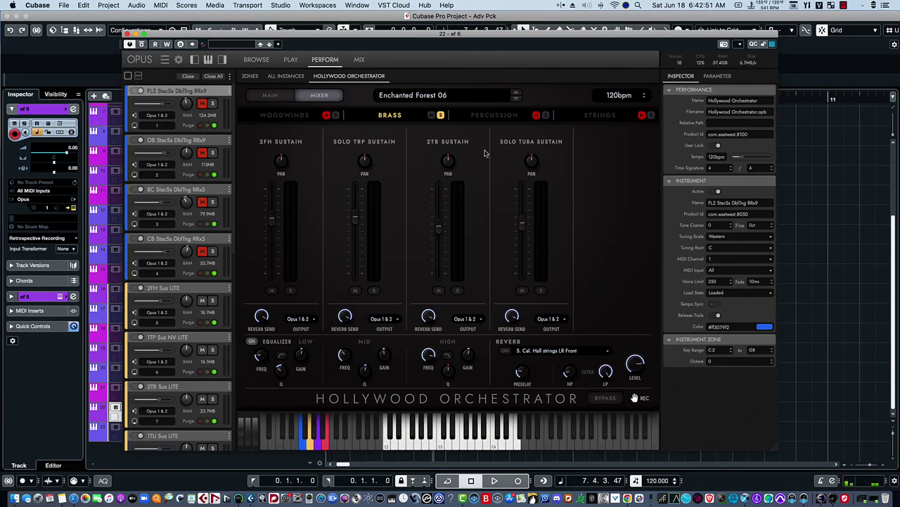
left_click(440, 116)
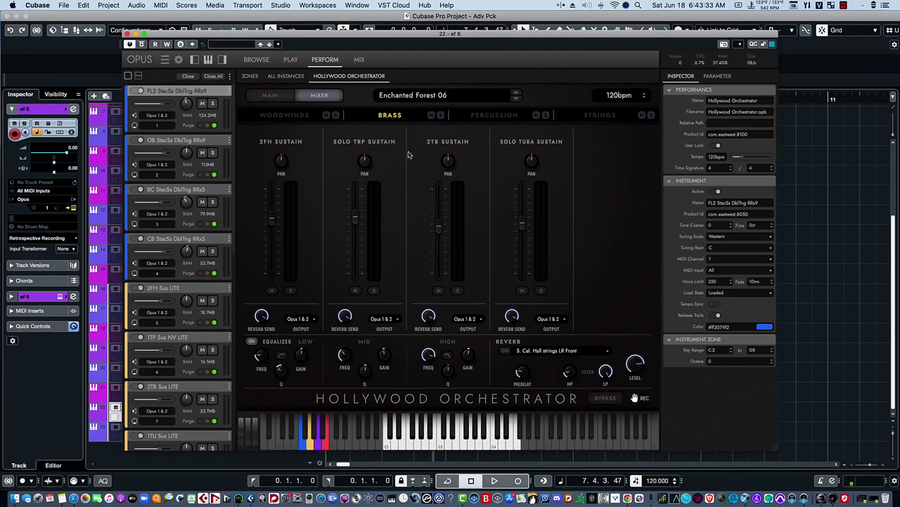
left_click(128, 33)
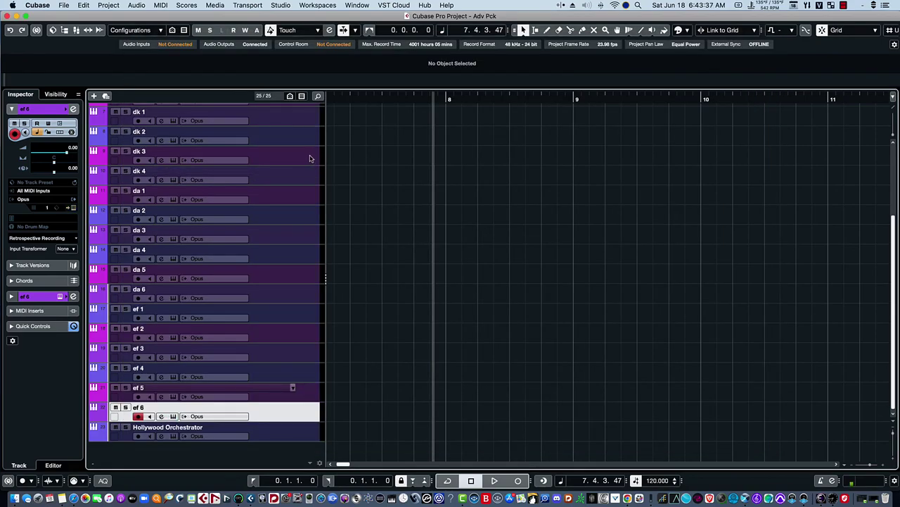